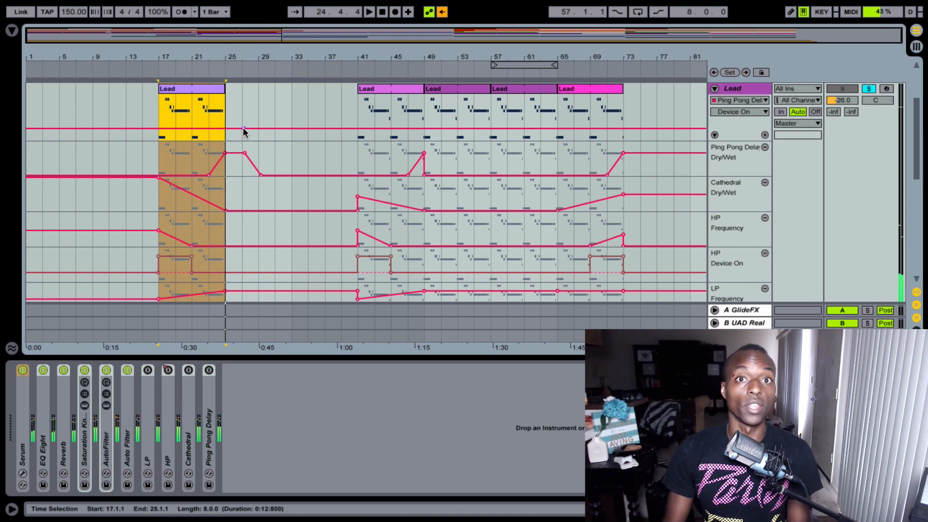
Turn on the Lead track's Ping Pong Delay, Cathedral, HP and LP devices and re-enable the overridden automation
left_click(209, 370)
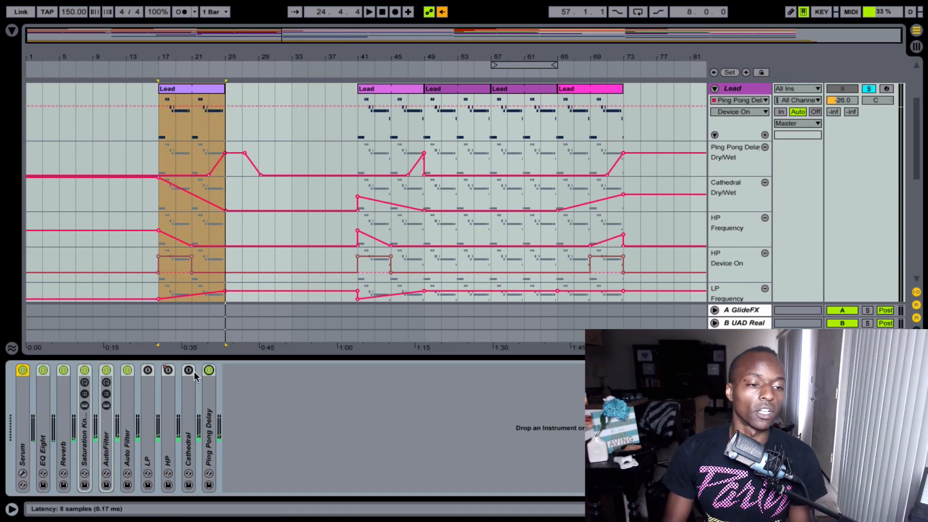
left_click(168, 370)
left_click(147, 370)
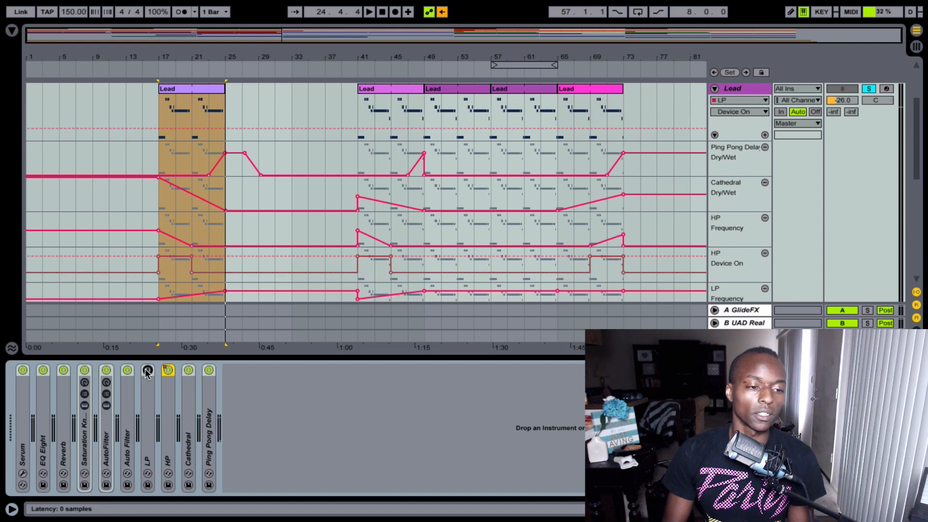
left_click(443, 15)
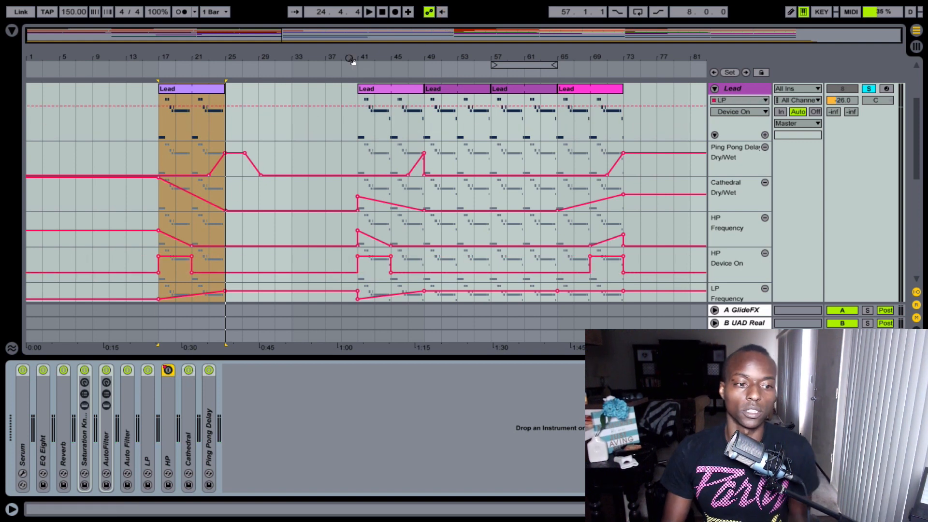
Unsolo the Lead track and play the full arrangement from bar 13 through the Lead's first section
left_click(145, 114)
key("space")
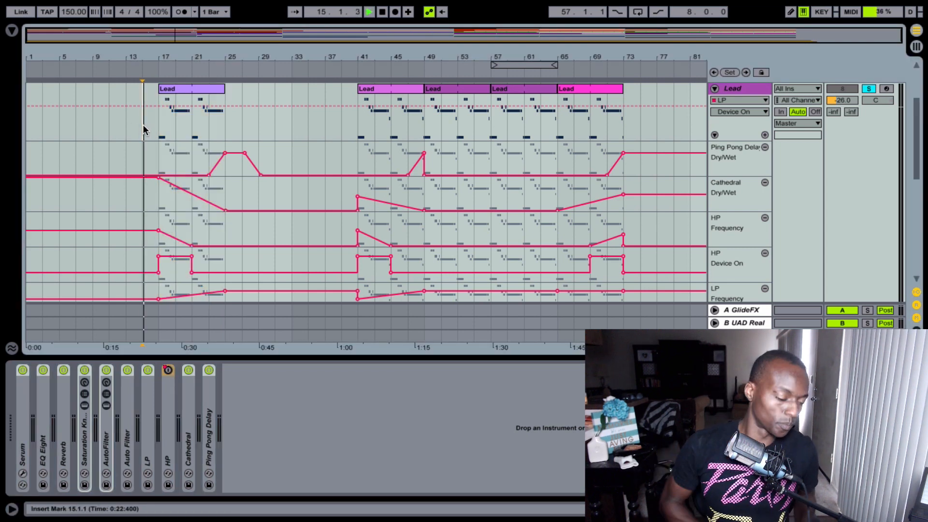
key("space")
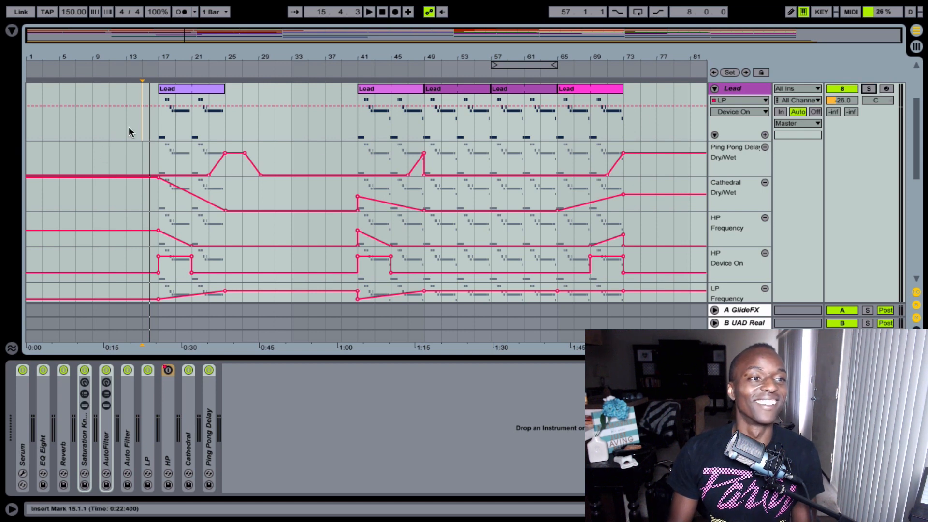
key("space")
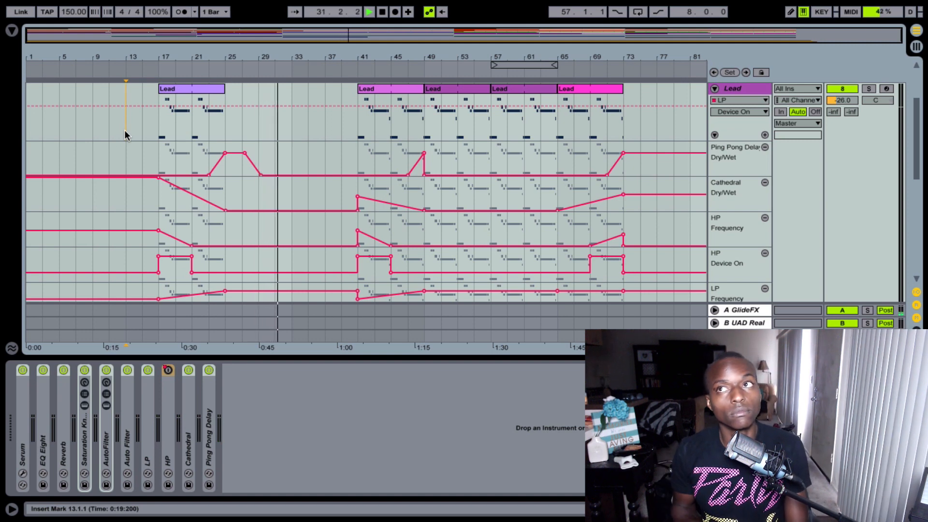
key("space")
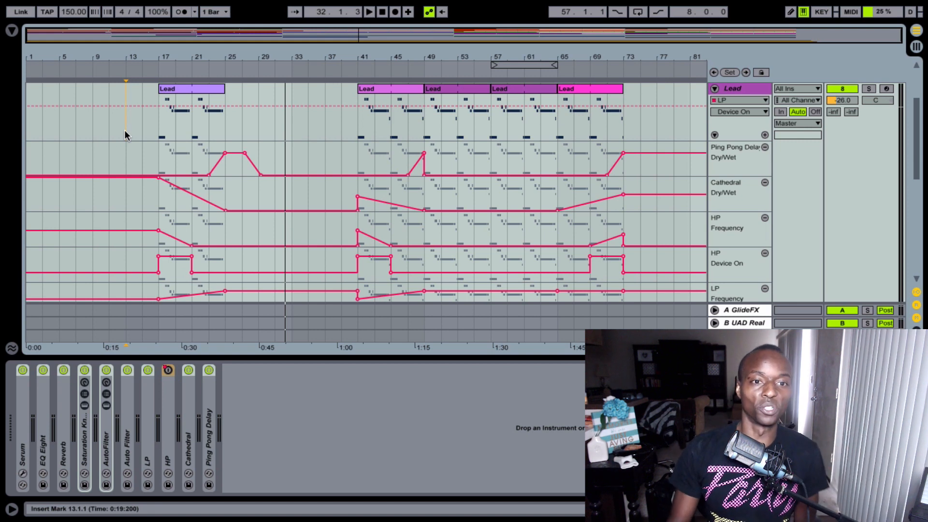
Hide the device view and play the full arrangement from the Lead clip at bar 41
left_click(397, 361)
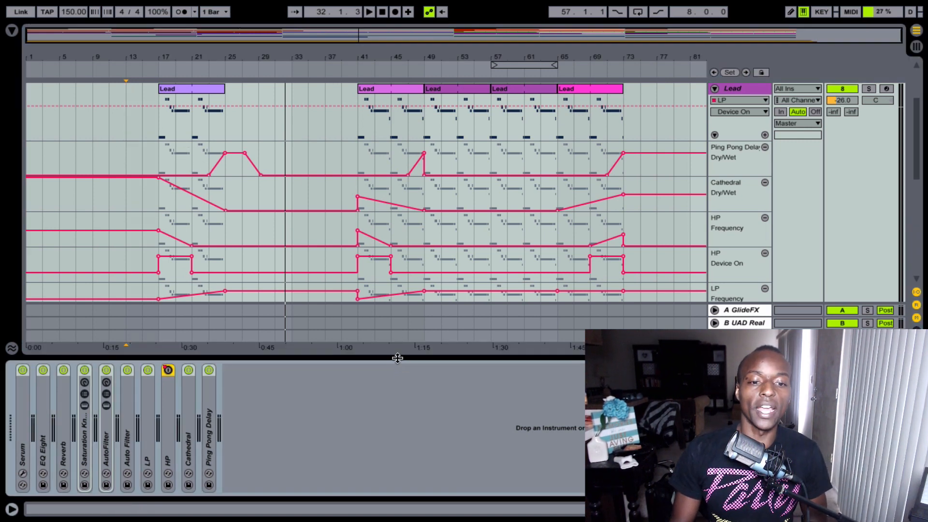
left_click_drag(397, 358, 398, 435)
scroll(419, 161, "up", 5)
left_click(404, 180)
left_click(402, 179)
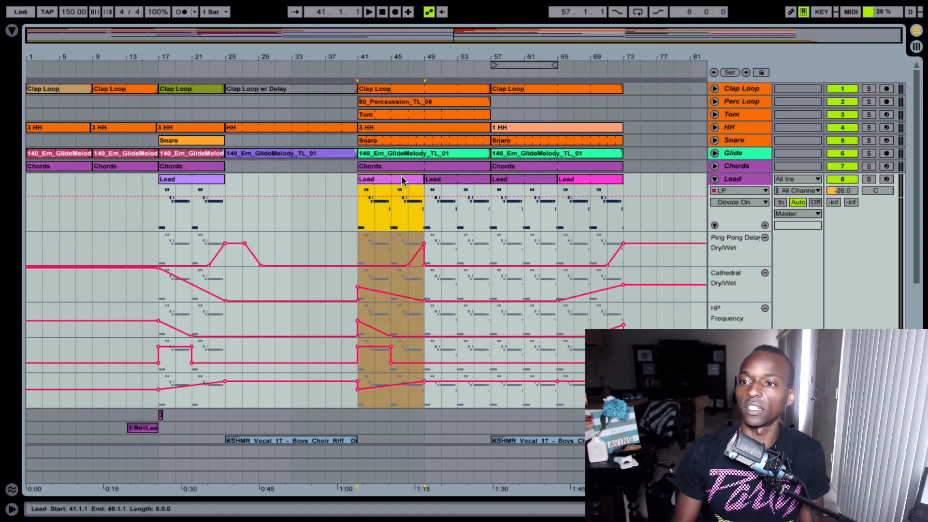
key("space")
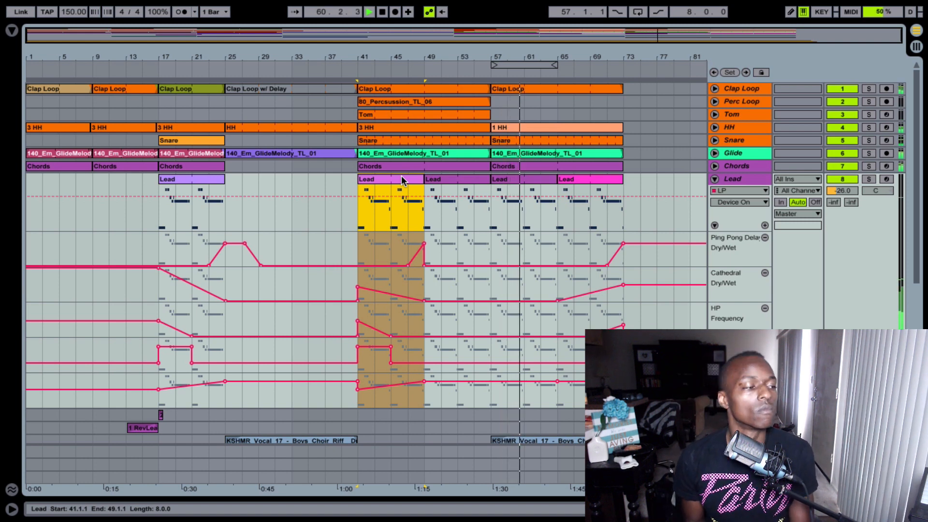
key("space")
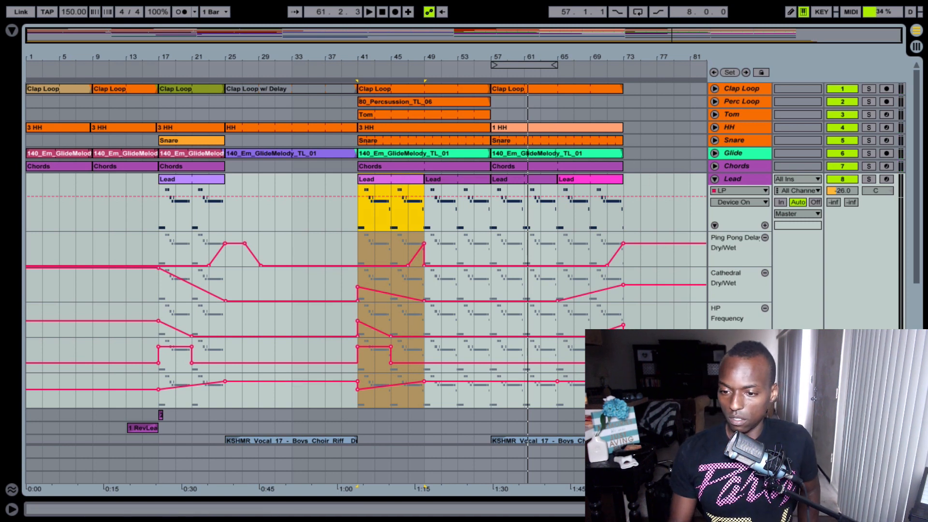
Inspect the master track's effect chain and return to the Lead track's device chain
double_click(740, 478)
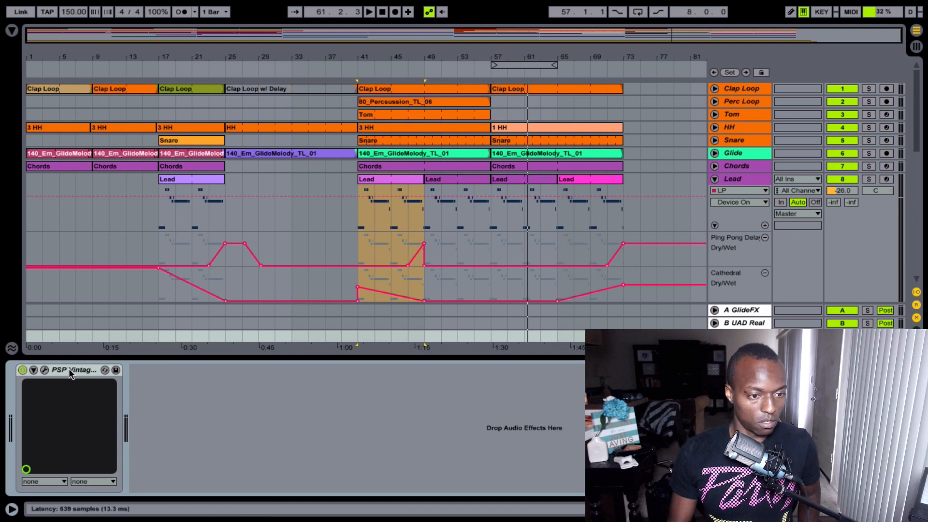
double_click(330, 355)
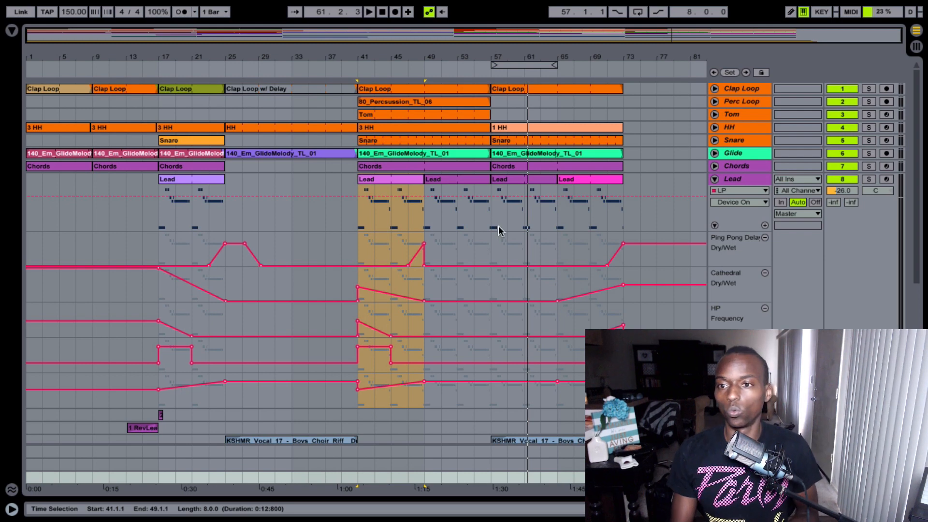
double_click(742, 180)
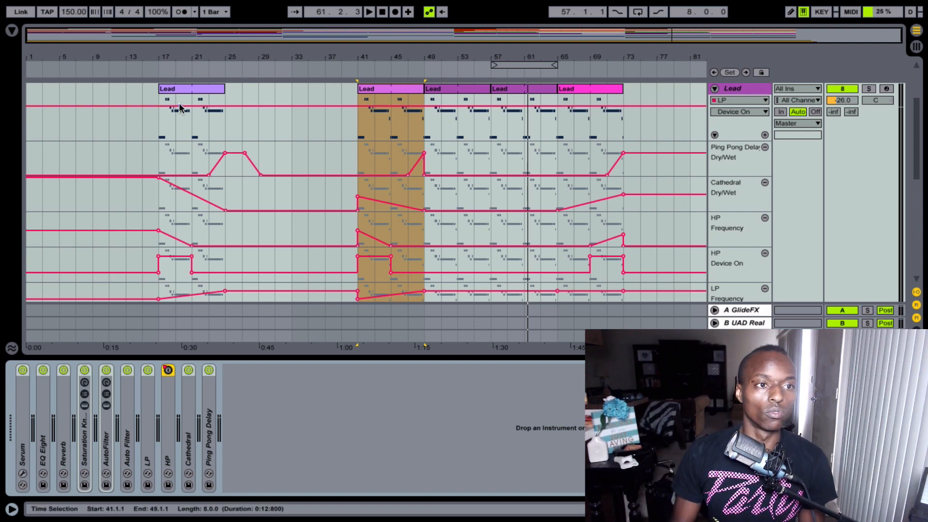
Turn off the LP, HP and Ping Pong Delay devices on the Lead track, leaving Cathedral on
left_click(177, 88)
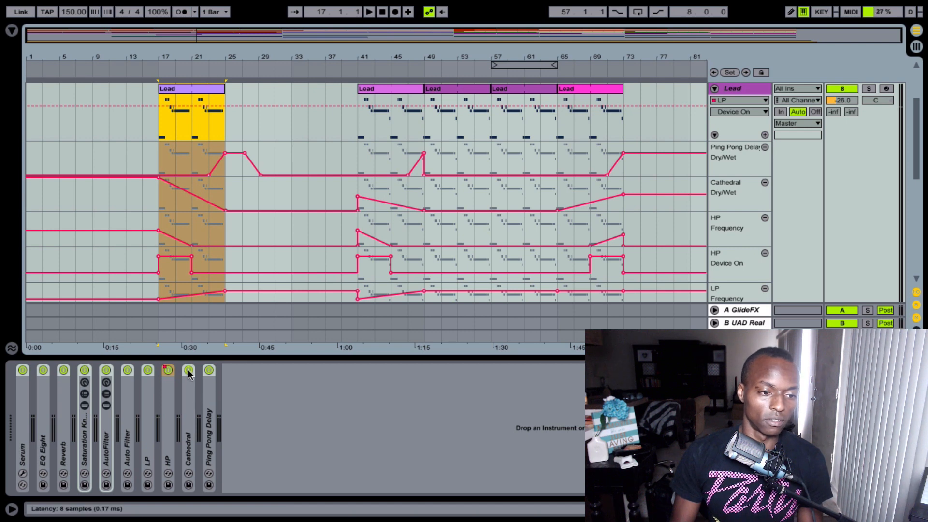
left_click(148, 371)
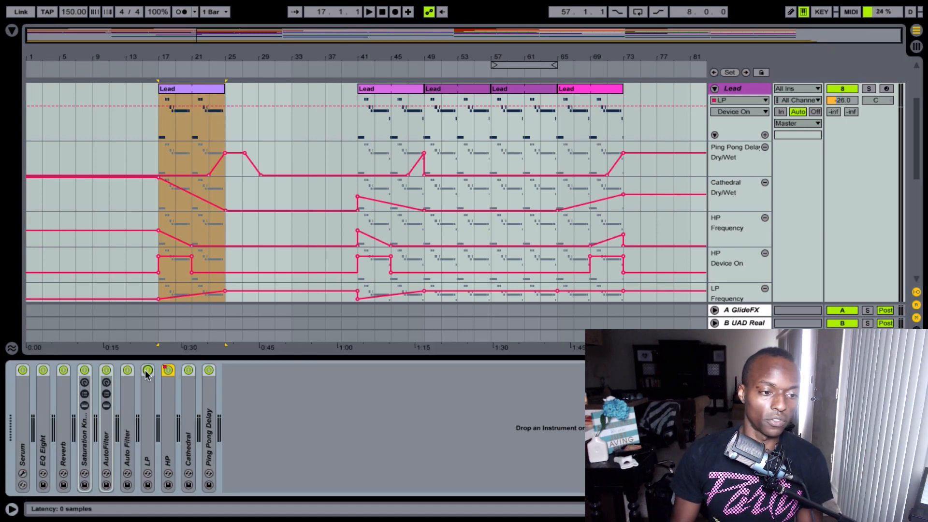
left_click(167, 370)
left_click(209, 370)
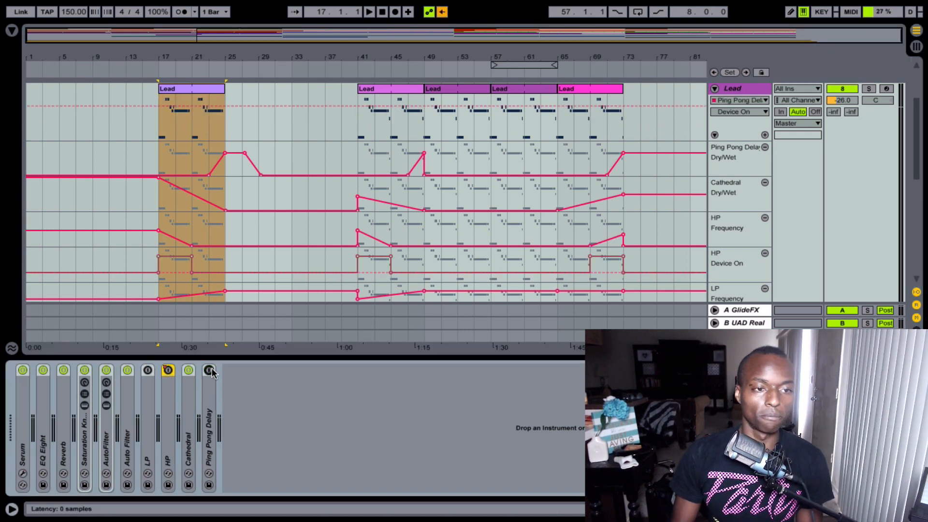
Solo the Lead, expand Cathedral and play the clip at bar 17, re-enabling the overridden automation during playback
left_click(192, 94)
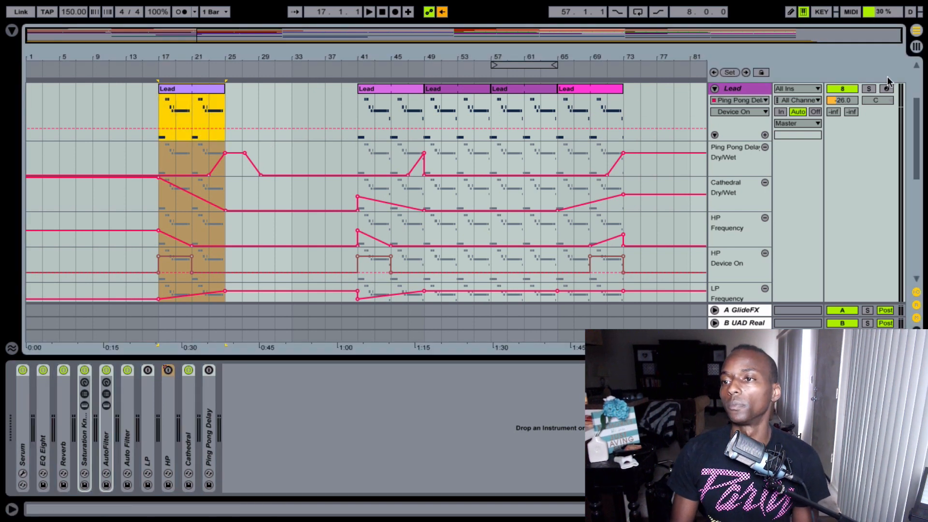
left_click(873, 87)
double_click(185, 408)
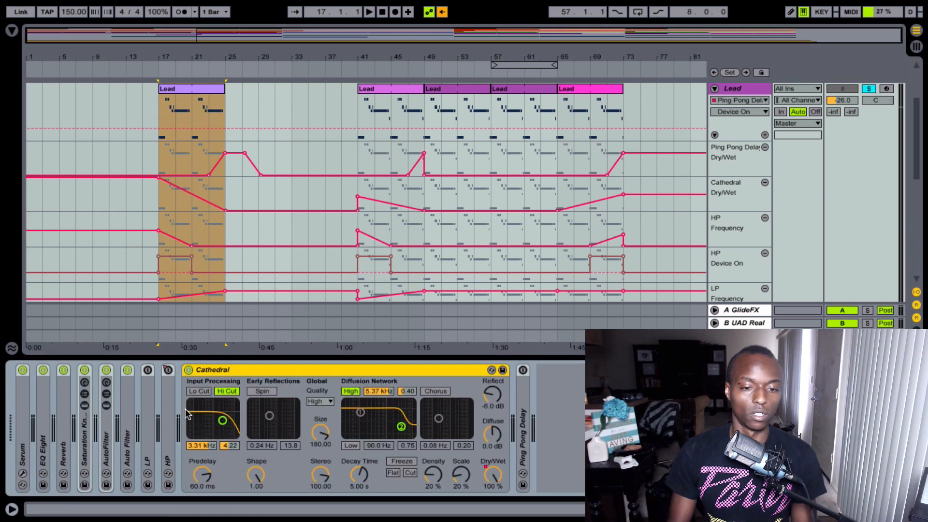
key("space")
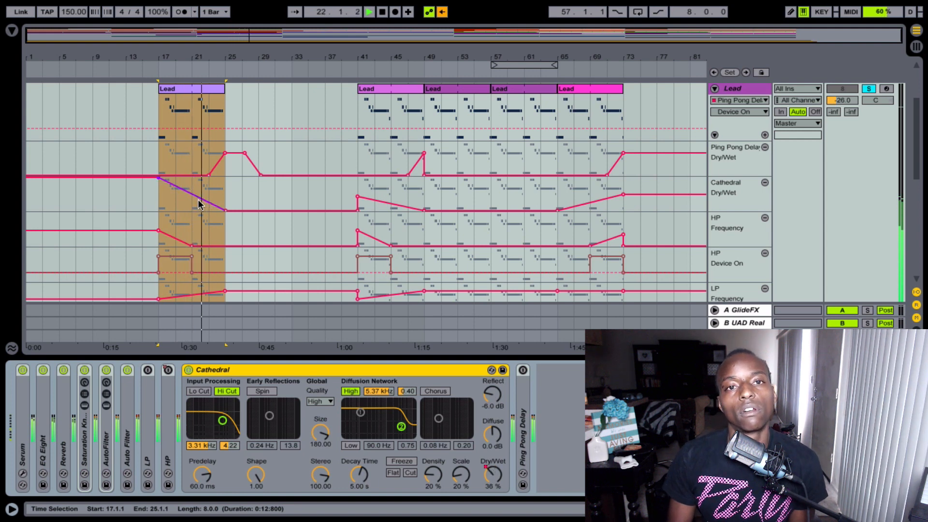
left_click(441, 13)
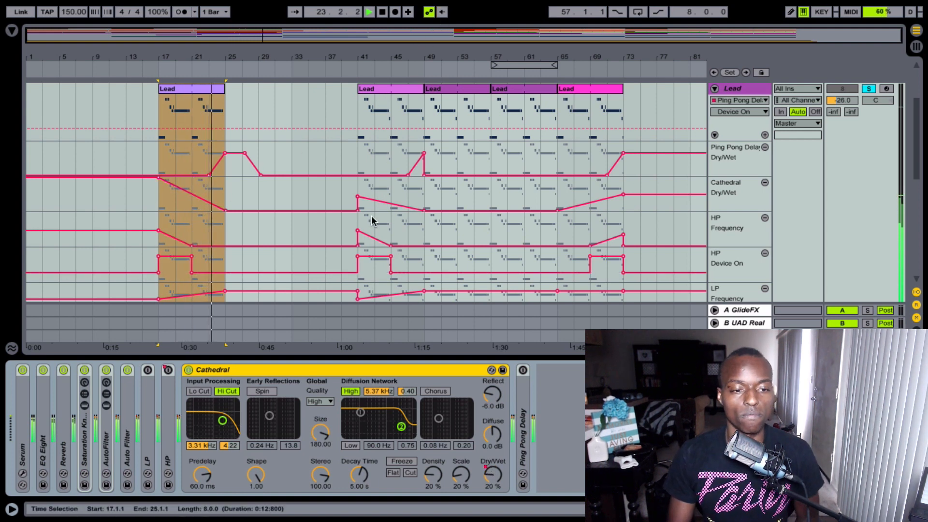
key("space")
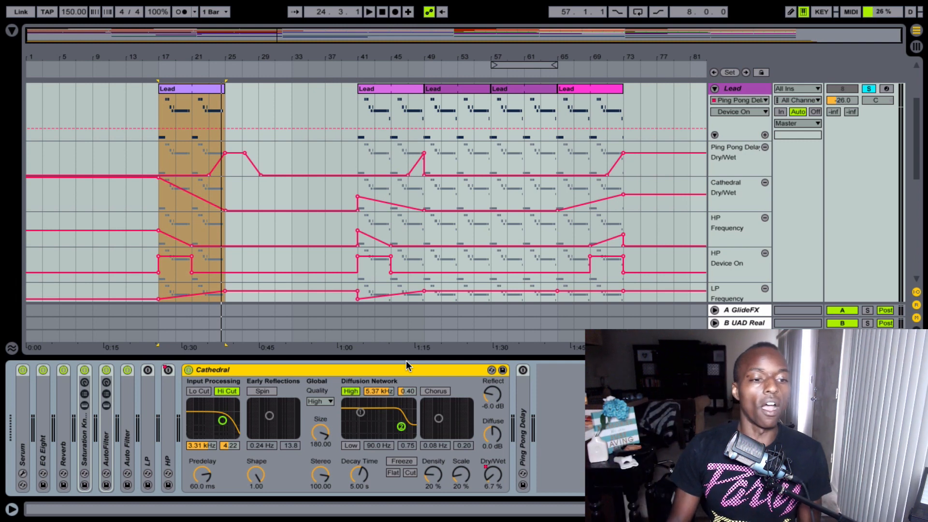
Turn on the LP device, expand the HP filter and play the soloed Lead clip from bar 17
left_click(148, 371)
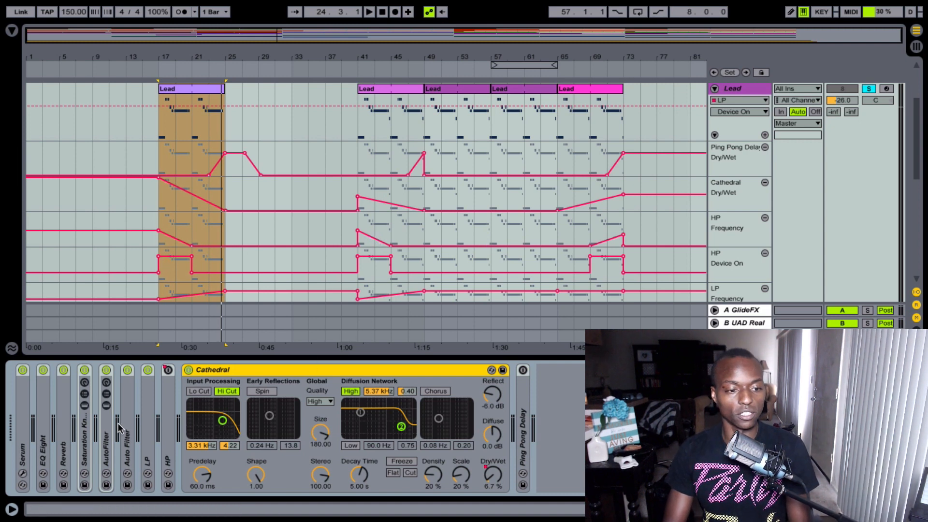
double_click(172, 417)
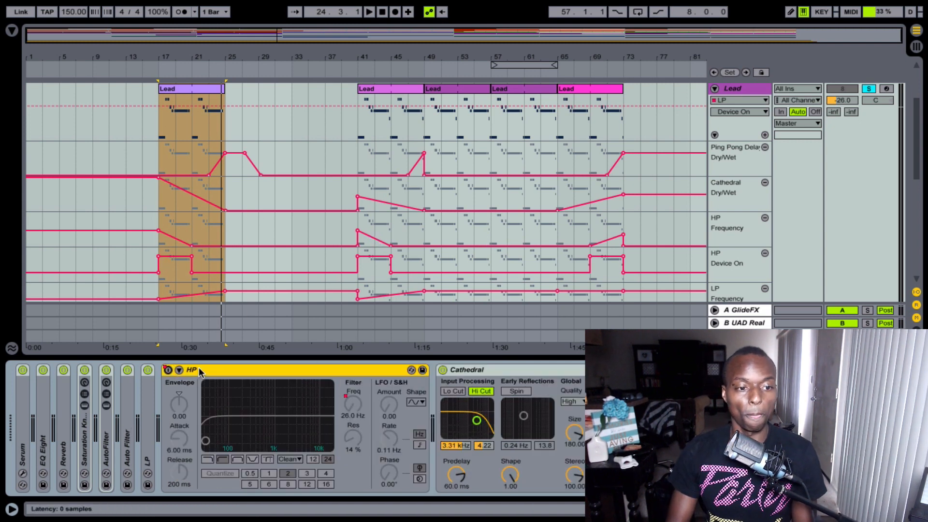
left_click(188, 89)
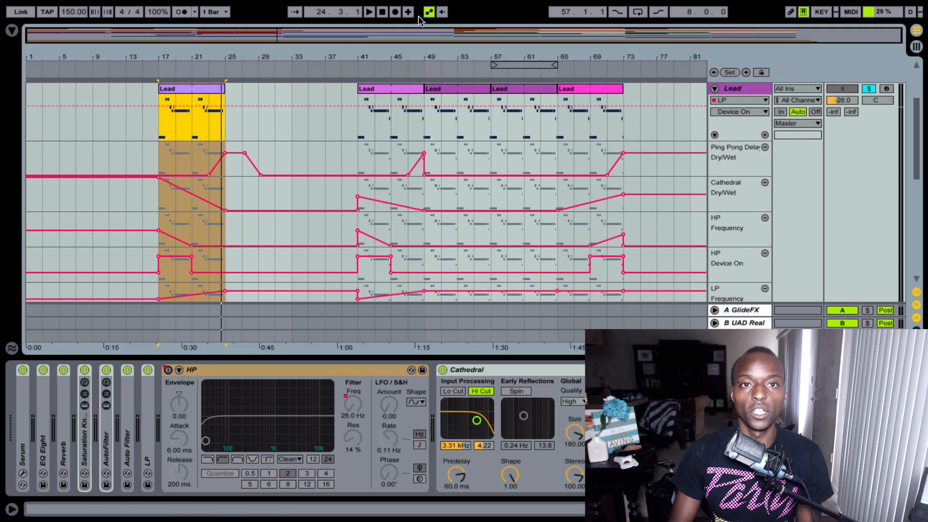
key("space")
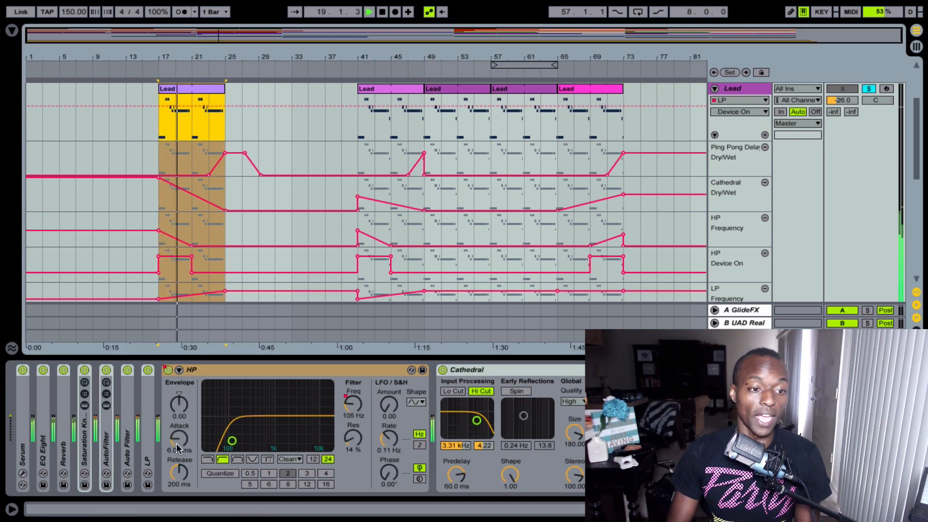
key("space")
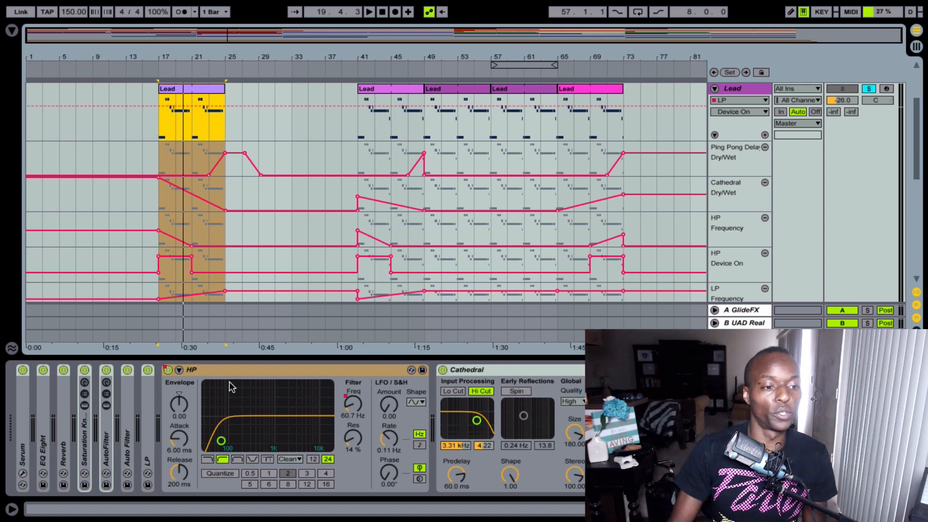
Collapse the HP filter, examine the LP filter's settings, and collapse the LP and Cathedral devices
double_click(314, 367)
left_click(146, 453)
double_click(148, 450)
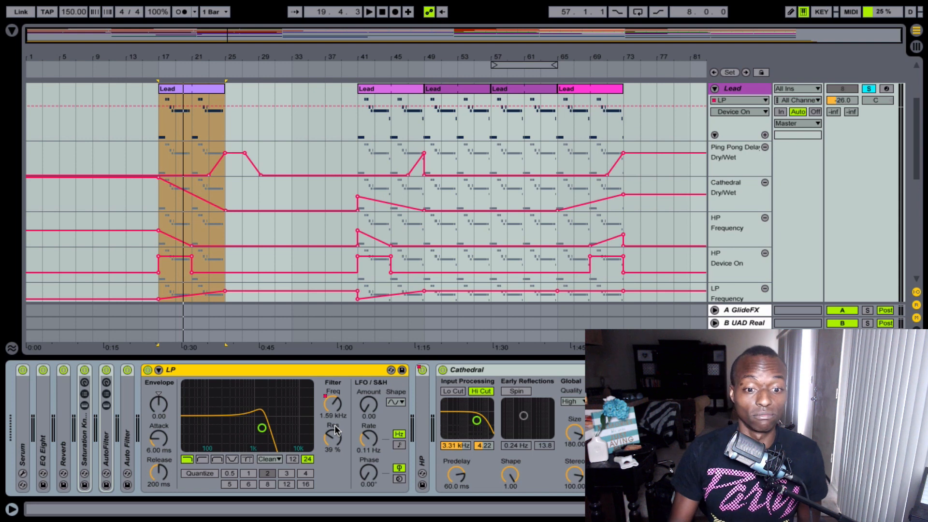
double_click(306, 375)
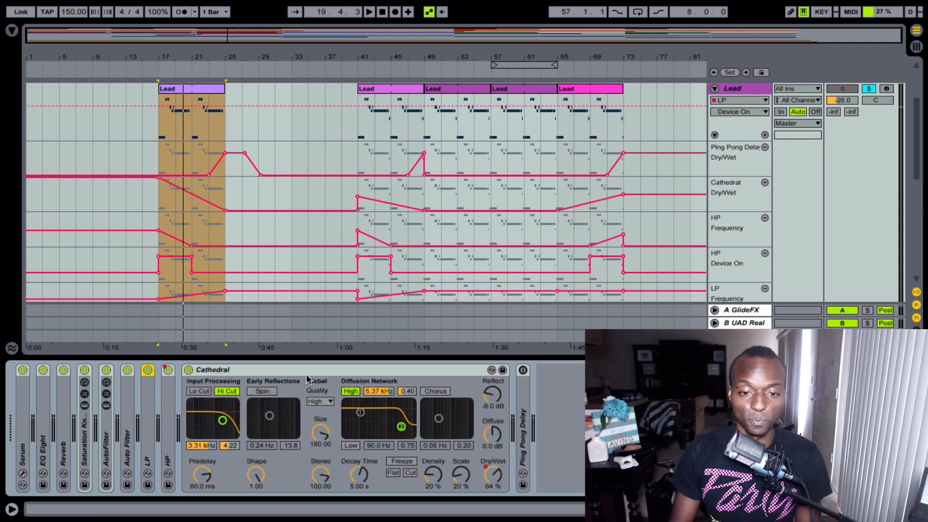
double_click(361, 371)
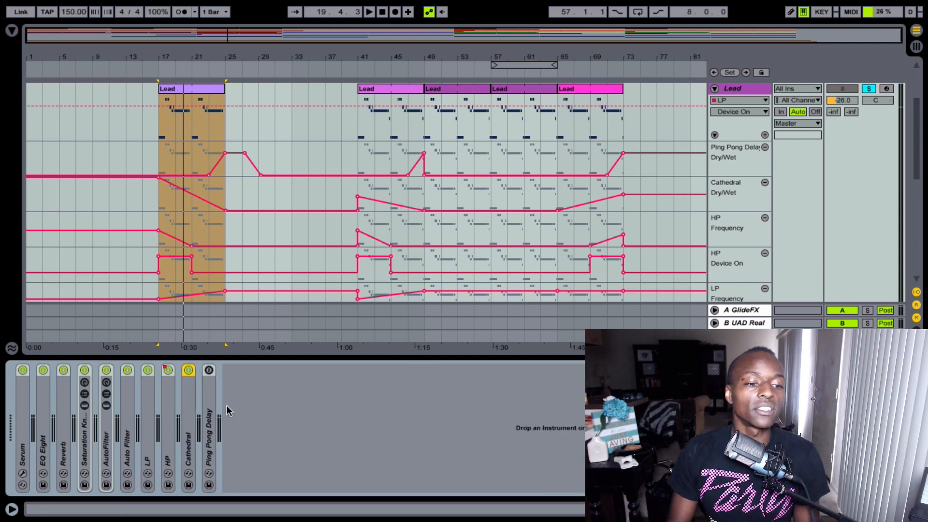
Expand and turn on the Ping Pong Delay, and play the soloed Lead from bar 21 past the clip's end
double_click(205, 412)
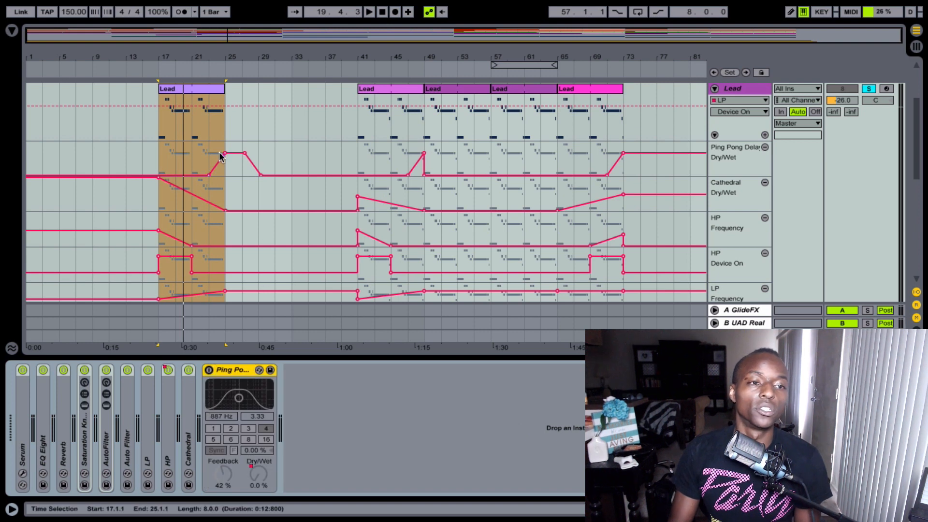
left_click(208, 370)
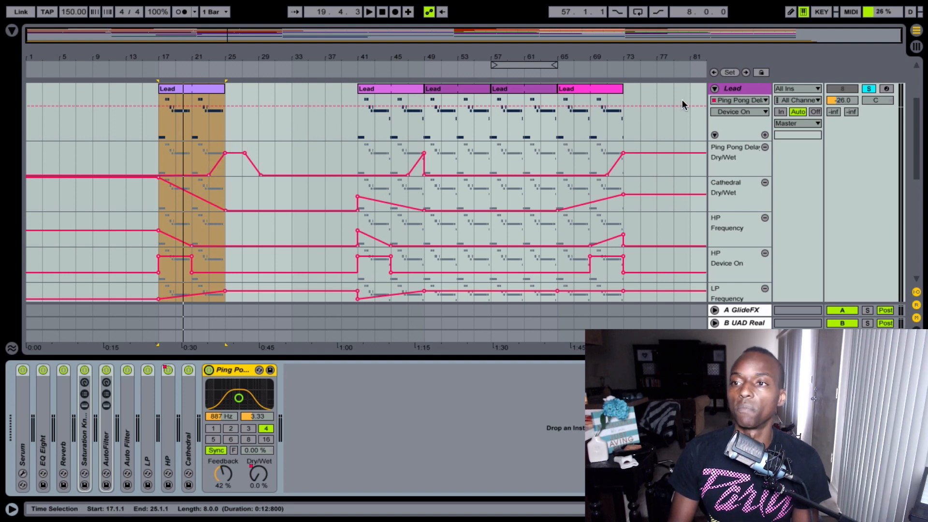
key("space")
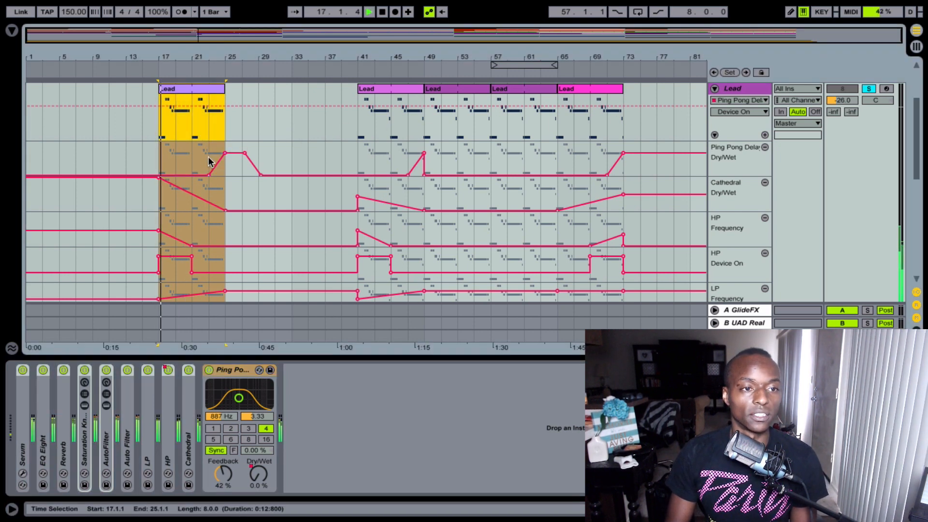
left_click(192, 166)
key("space")
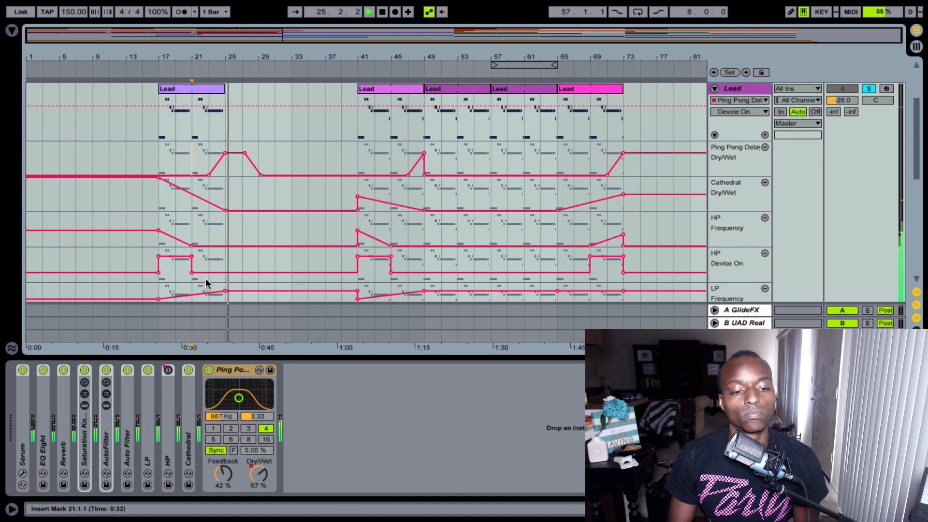
key("space")
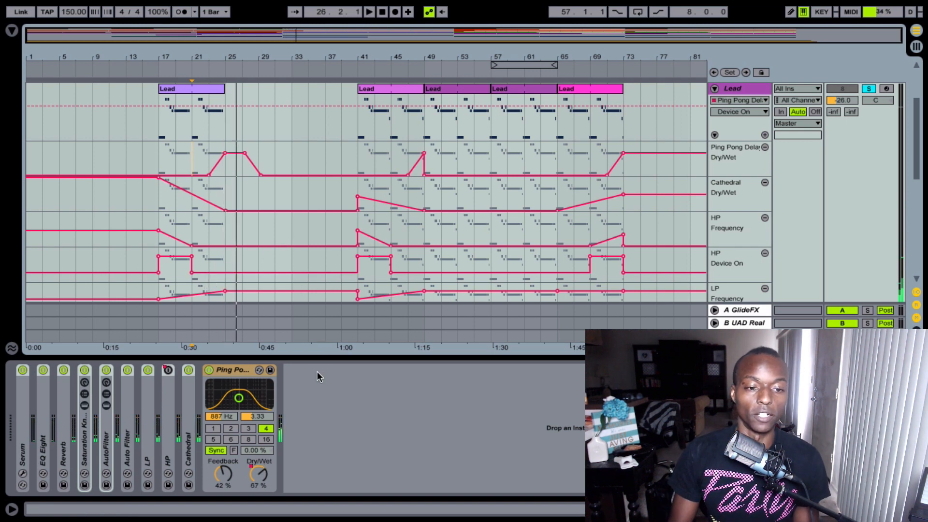
Group the LP, HP, Cathedral and Ping Pong Delay devices into an audio effect rack and turn the rack off
left_click(238, 364)
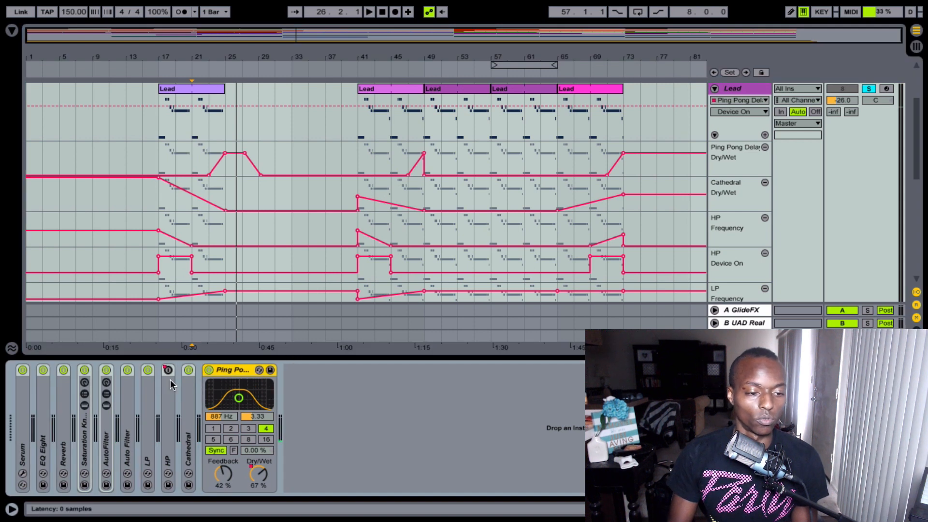
left_click(188, 370)
left_click(189, 370)
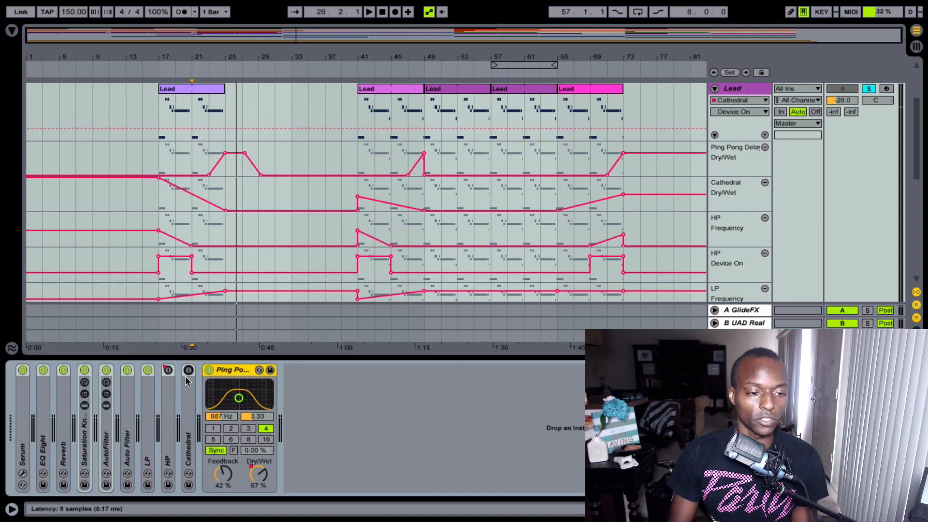
left_click(150, 392, "shift")
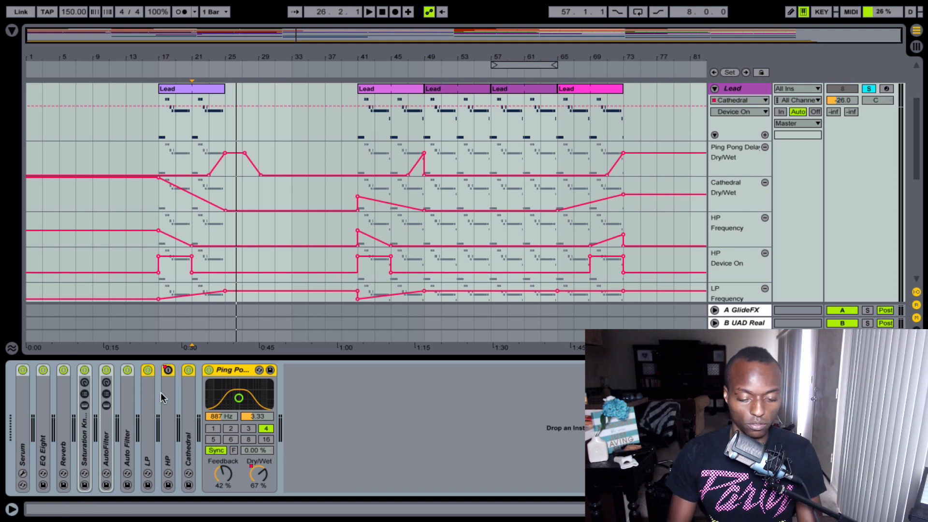
key("ctrl+g")
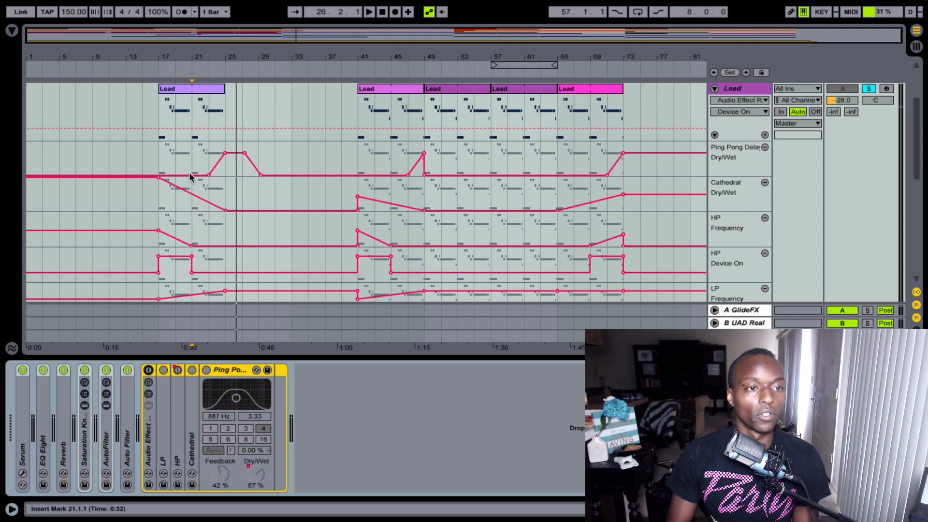
Play the Lead clip from bar 17, unsolo the Lead, and play the full arrangement from bar 15 without the effects
left_click(200, 90)
key("space")
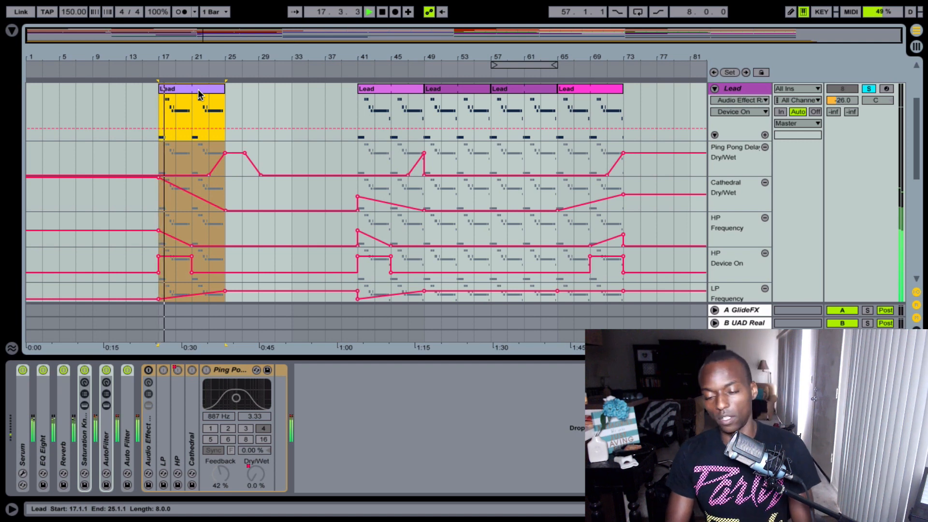
left_click(149, 116)
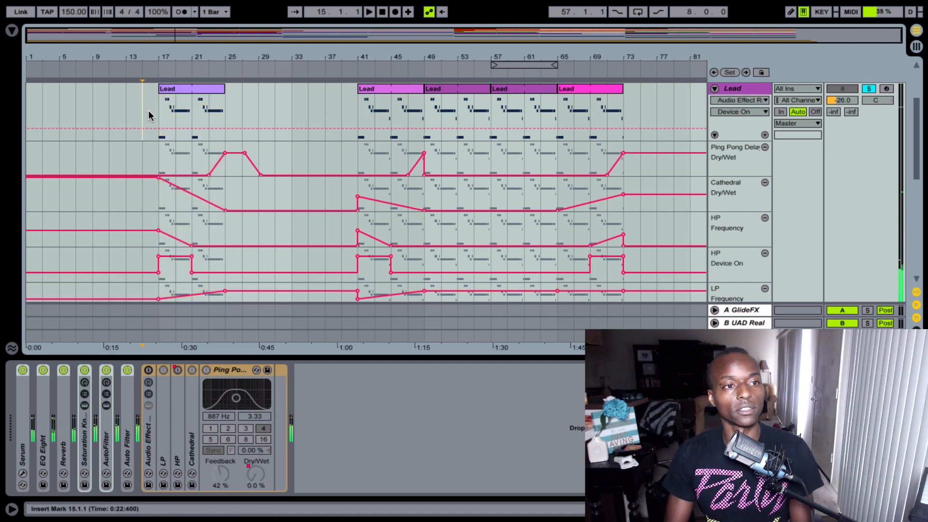
left_click(868, 90)
key("space")
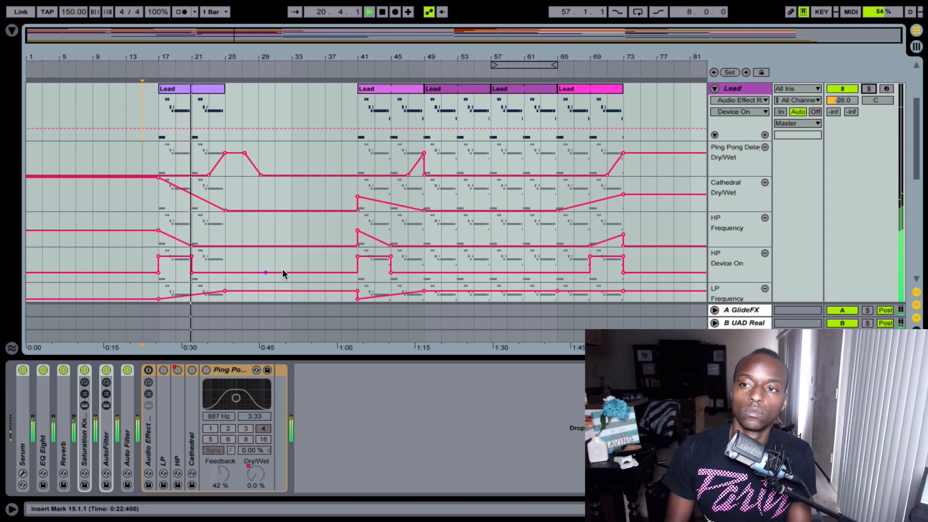
Raise the Lead's track volume to -24.0 dB during playback and stop after the clip's end
left_click(830, 101)
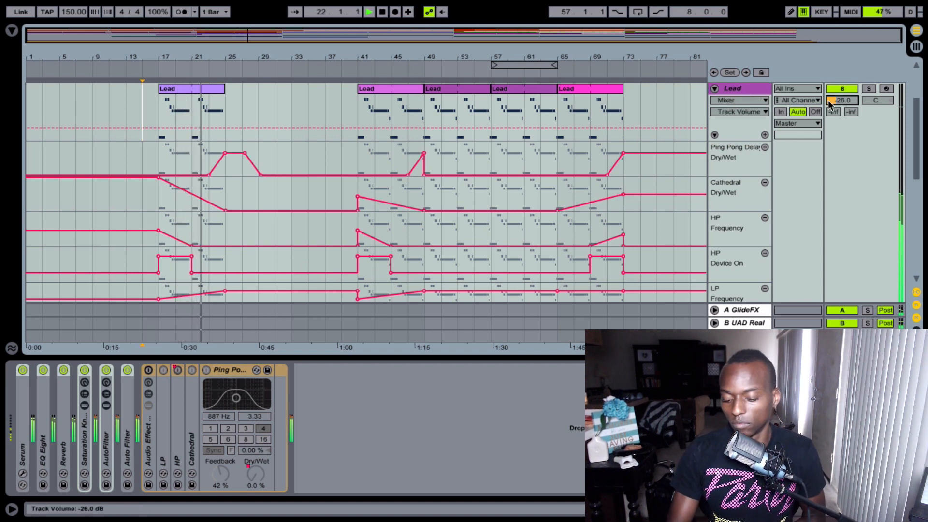
key("Up")
key("Up")
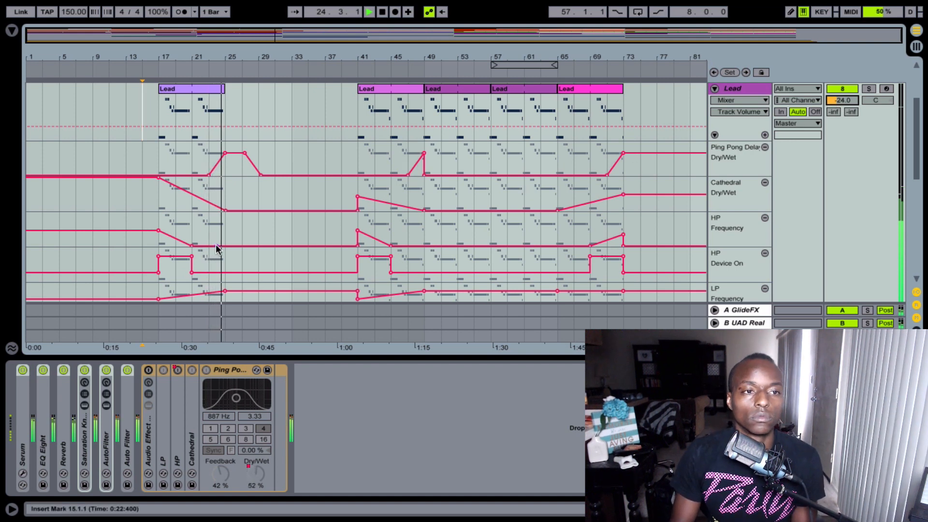
key("space")
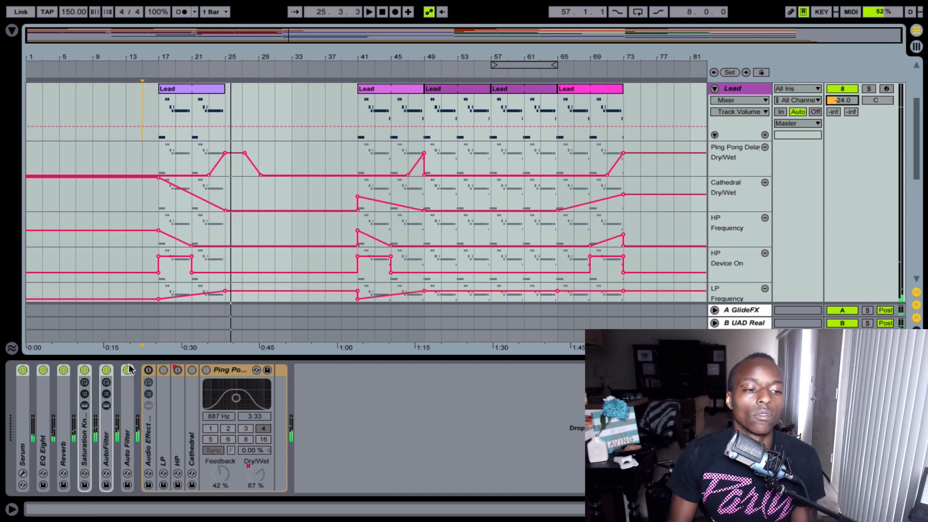
Turn on the audio effect rack and play the arrangement from bar 15 with the effects active
left_click(148, 370)
left_click(143, 117)
key("space")
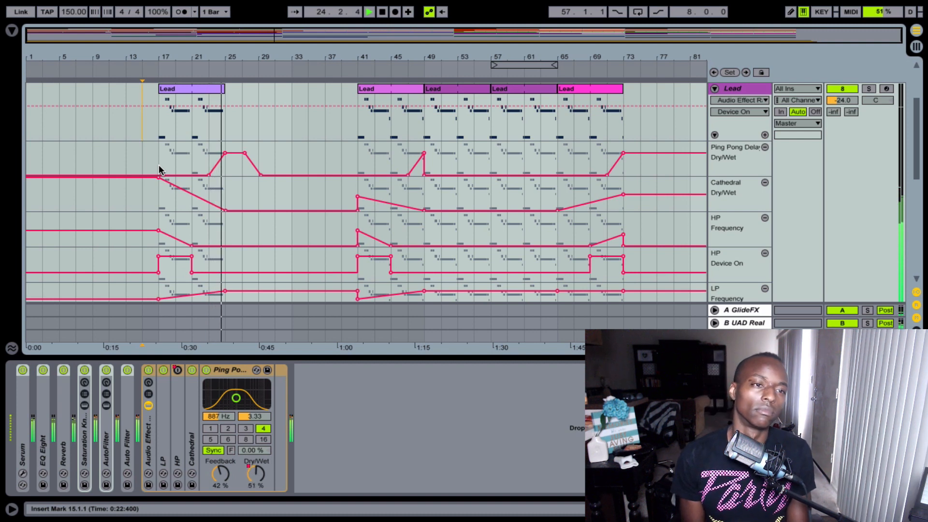
key("space")
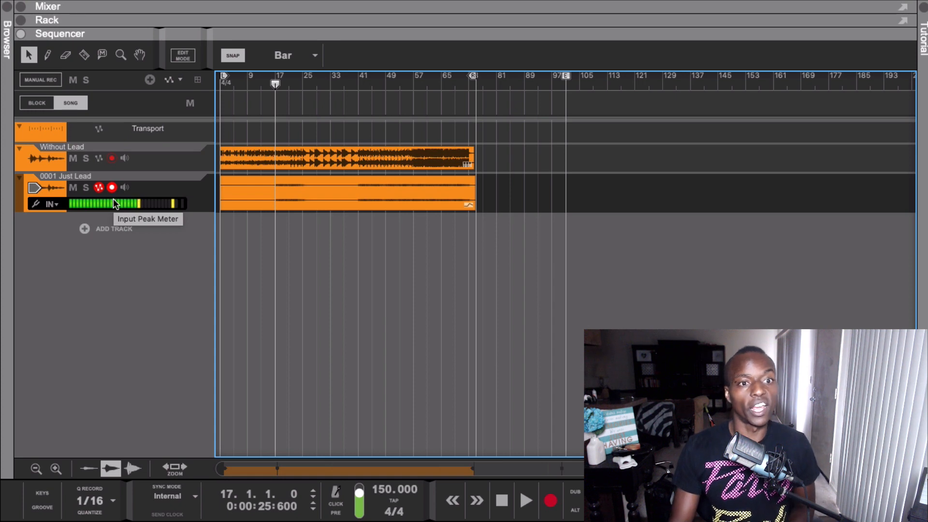
Switch to the Reason project and set the 0001 Just Lead track's color to Turquoise
left_click(318, 160)
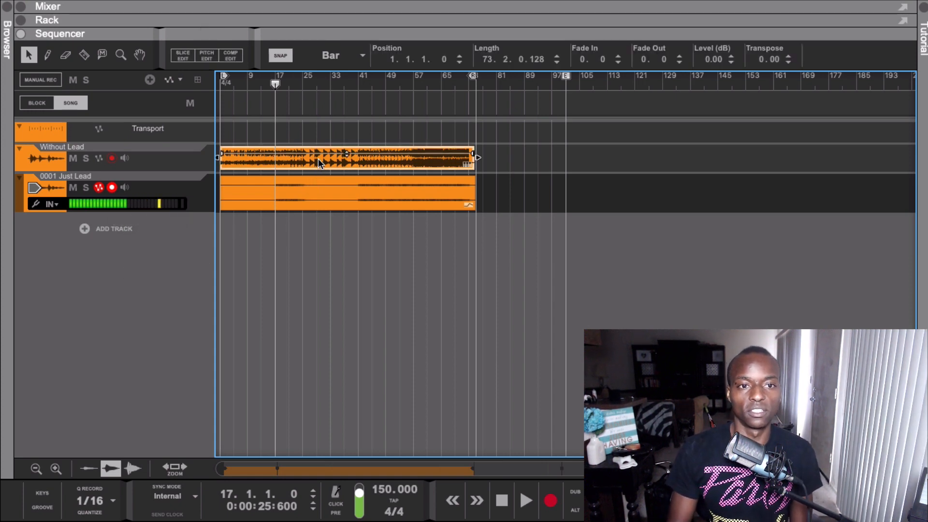
left_click(50, 188)
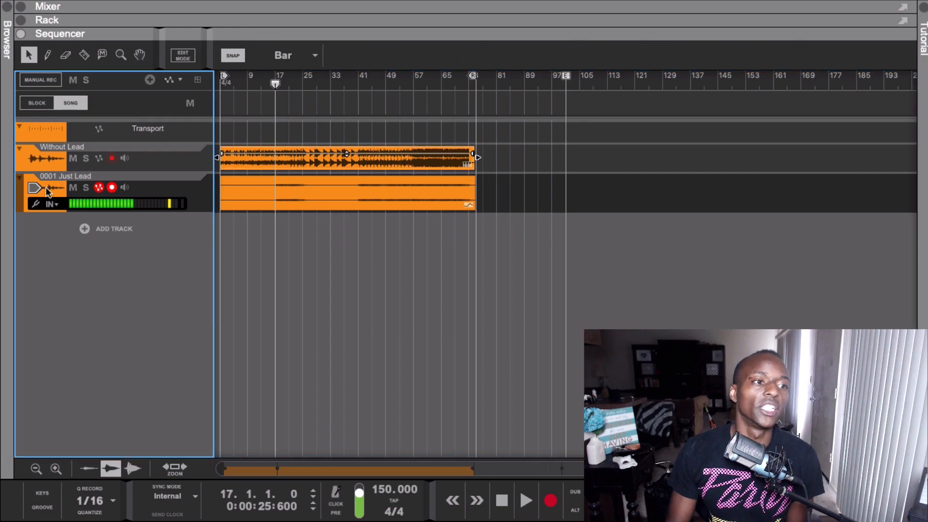
right_click(50, 189)
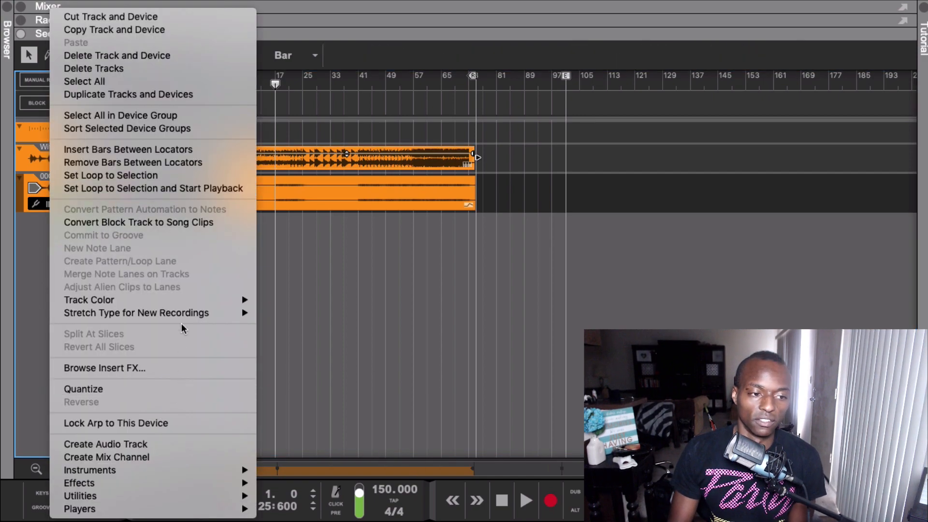
mouse_move(178, 306)
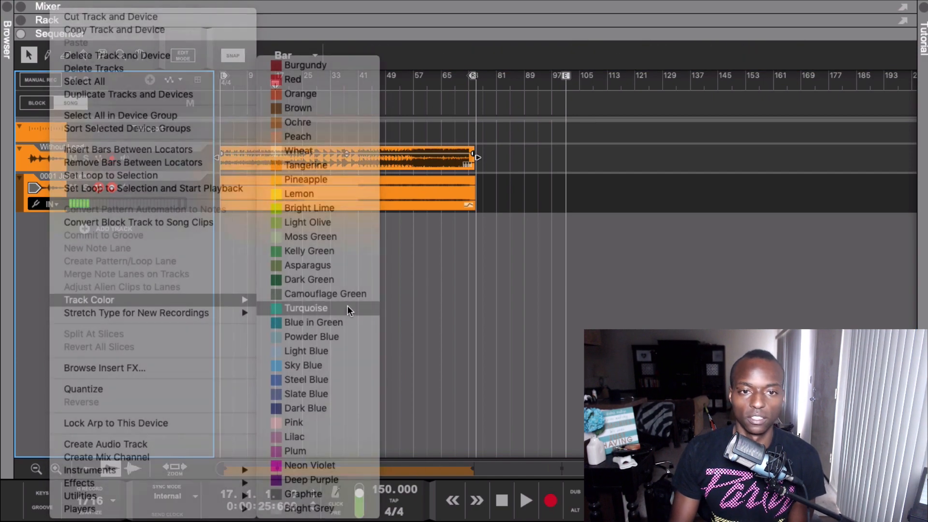
left_click(338, 308)
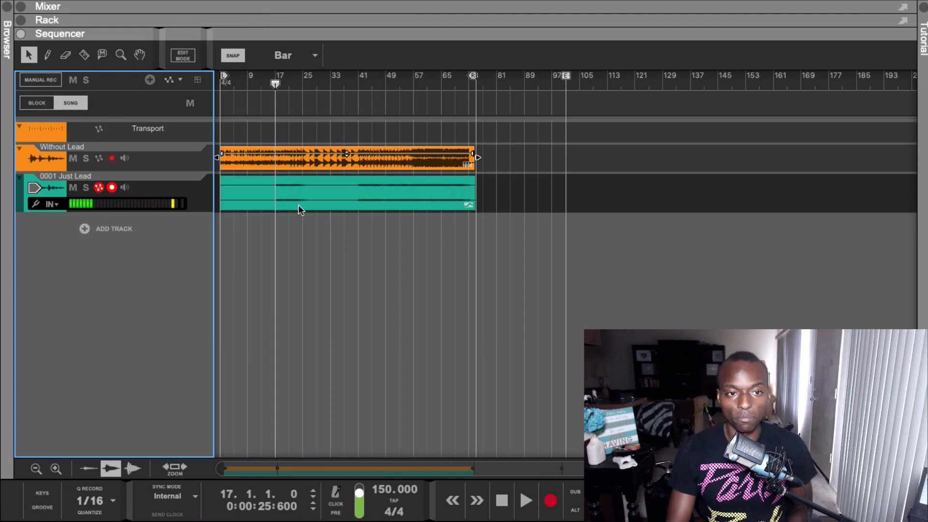
Play the song from bar 17, briefly soloing the 0001 Just Lead track, and stop playback
key("space")
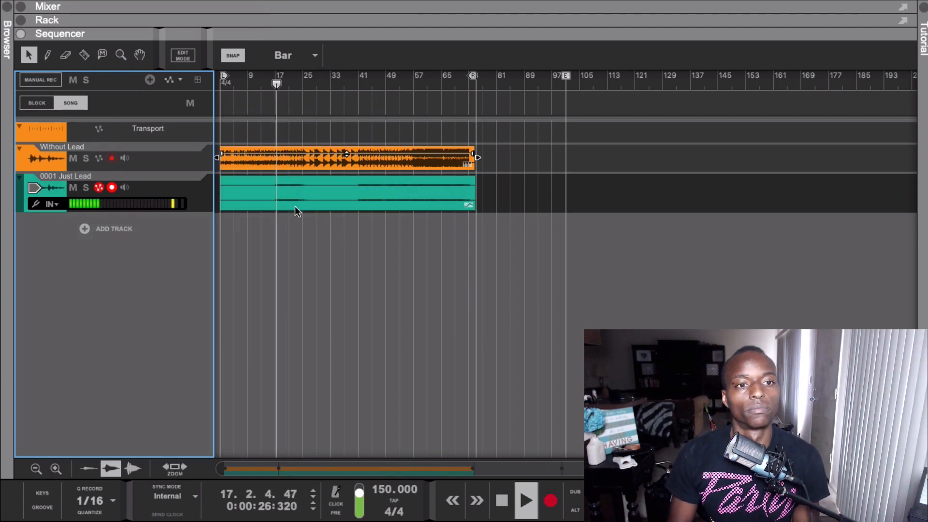
left_click(86, 188)
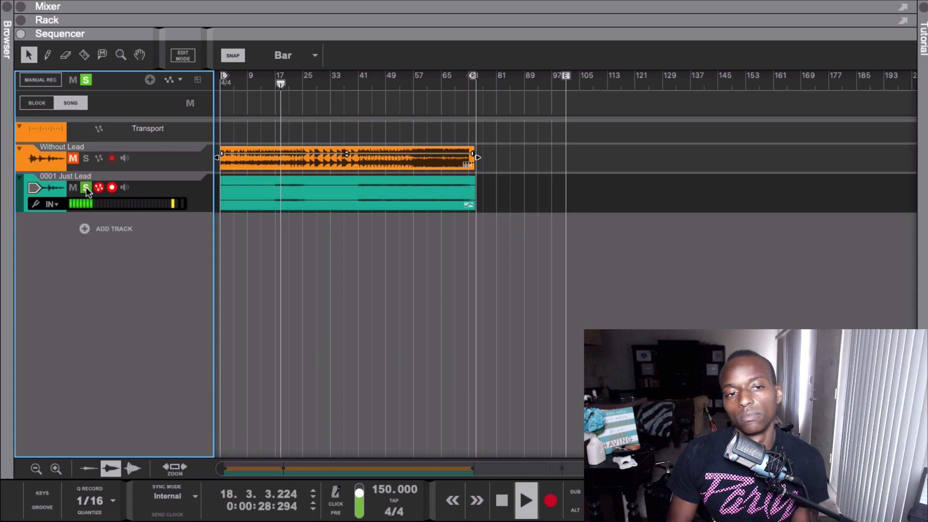
left_click(86, 188)
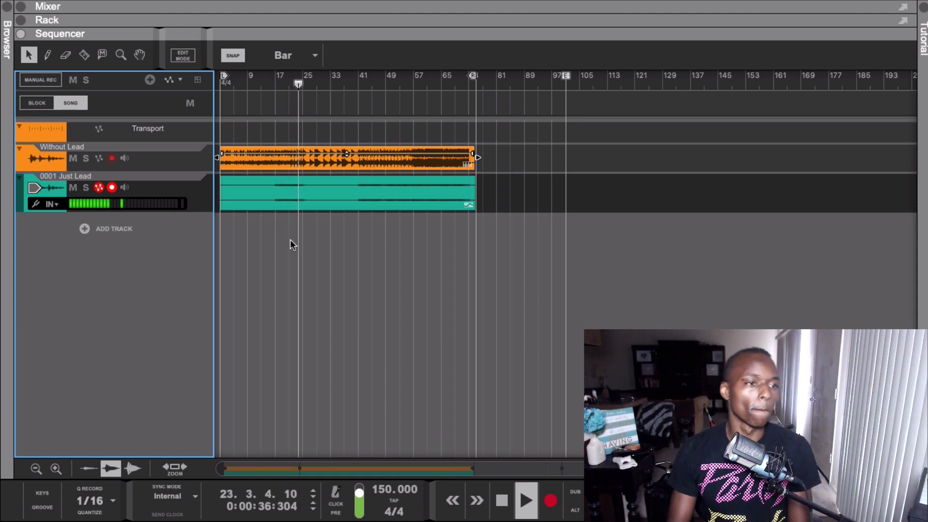
key("space")
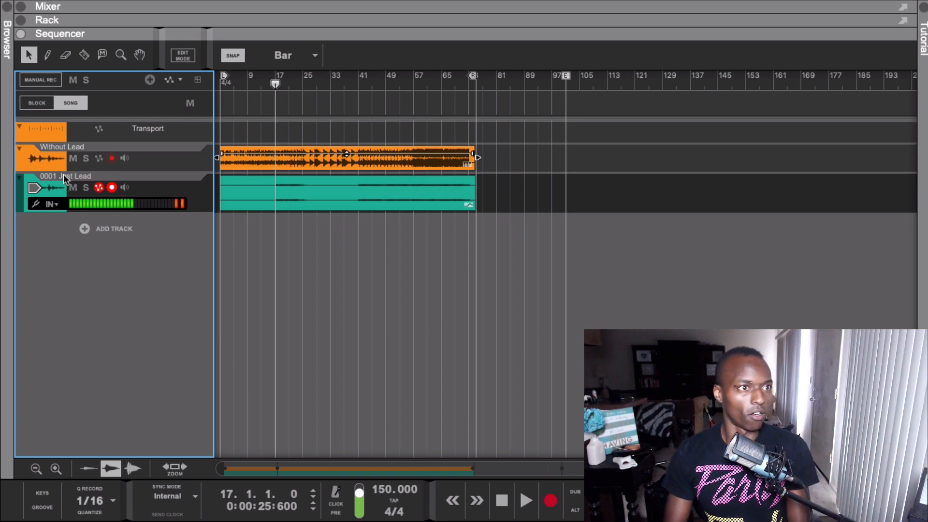
Show the rack, unfold the 0001 Just Lead audio track and reveal its Insert FX section
left_click(22, 21)
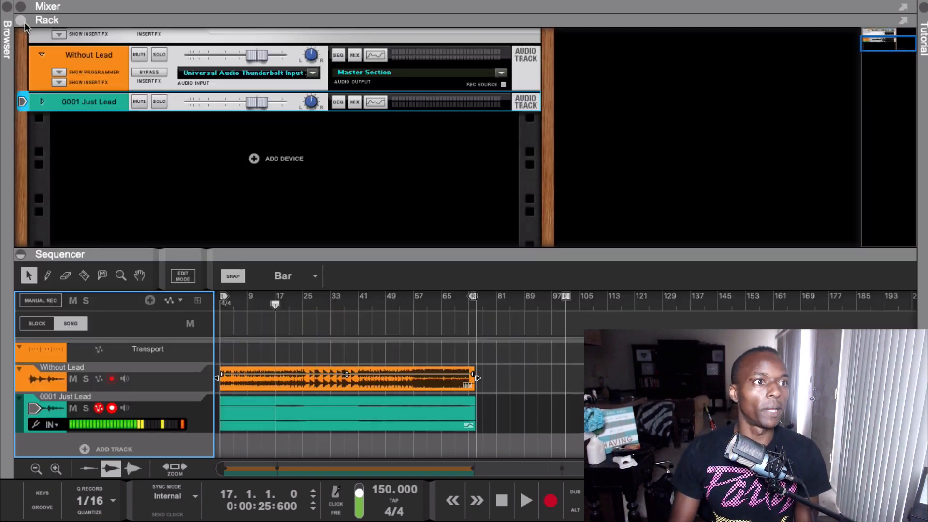
left_click(42, 102)
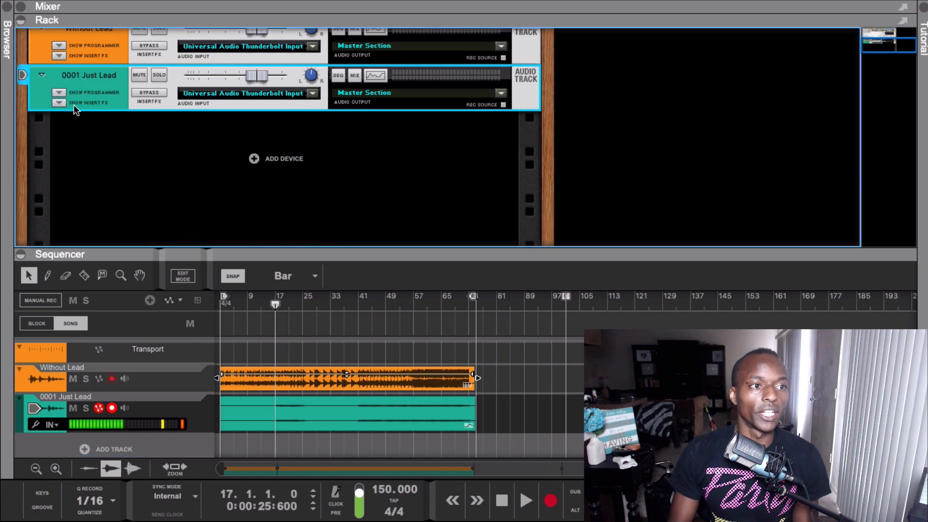
left_click(59, 103)
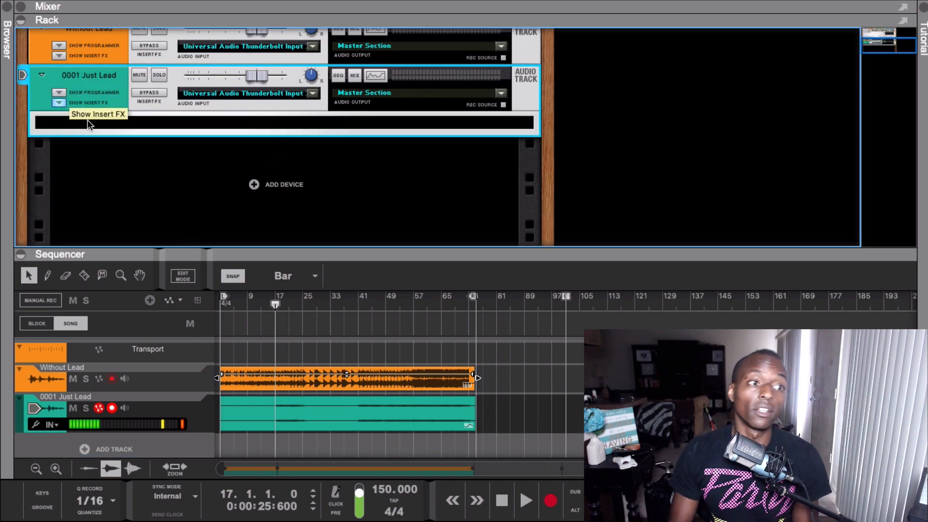
Find the RV7000 MkII reverb among the browser's effects and add it to 0001 Just Lead's Insert FX
left_click(8, 27)
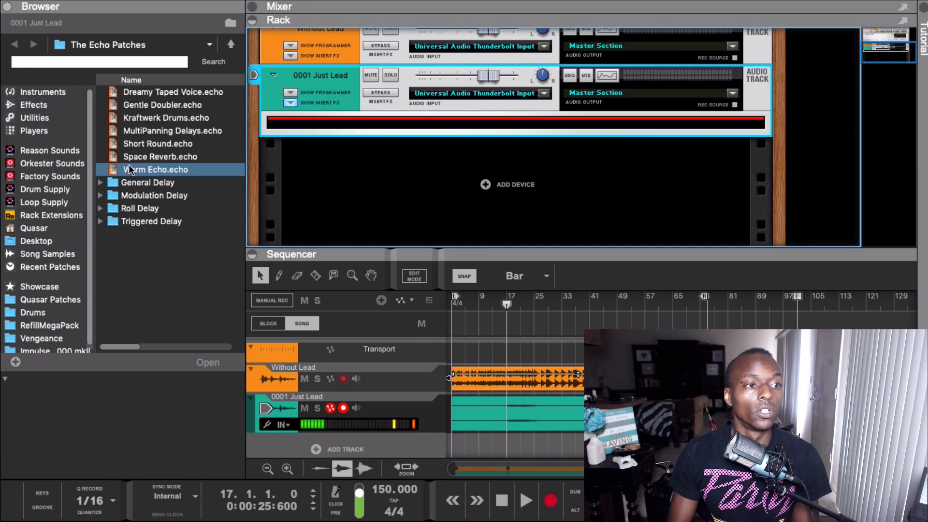
left_click(59, 104)
scroll(184, 232, "down", 4)
scroll(184, 236, "down", 2)
left_click_drag(184, 224, 376, 131)
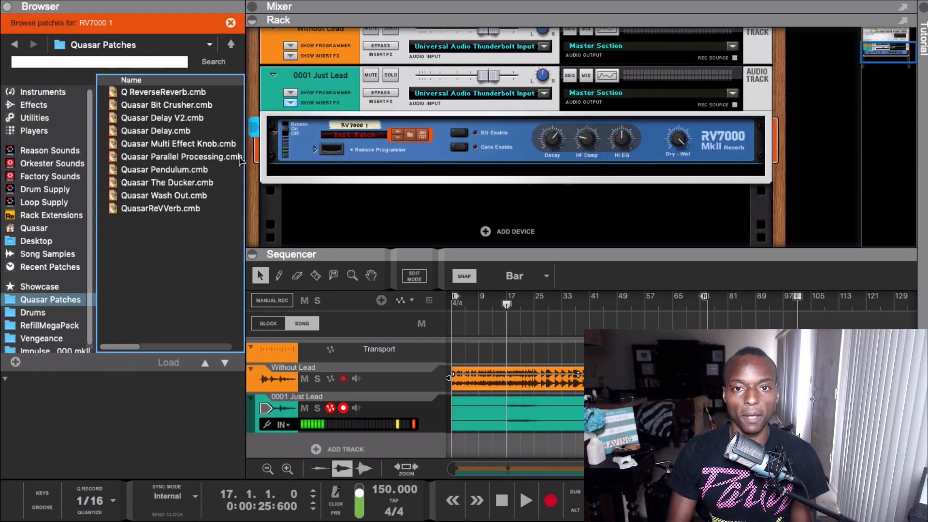
Search the RV7000 mkII patches for "cave" and load AMB Long Damp Cave.rv7 into the reverb
left_click(30, 345)
double_click(155, 195)
left_click(108, 60)
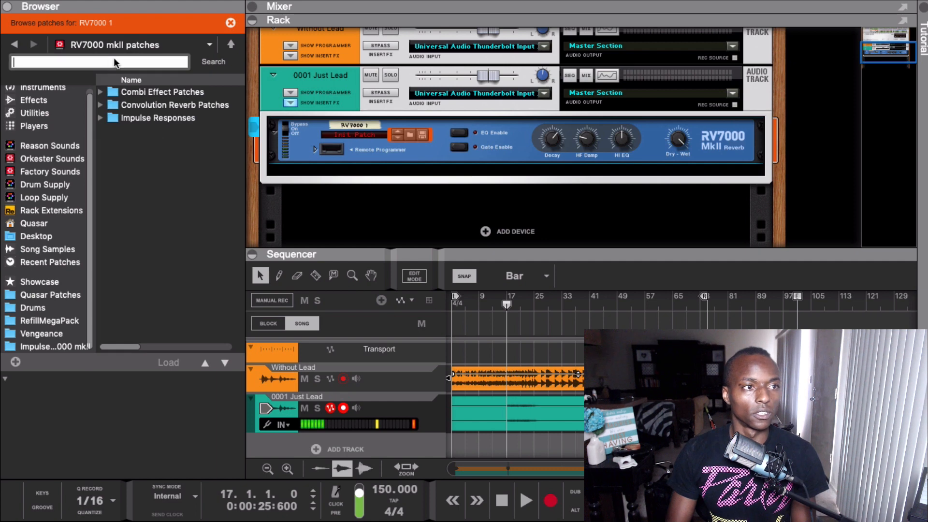
type("cave")
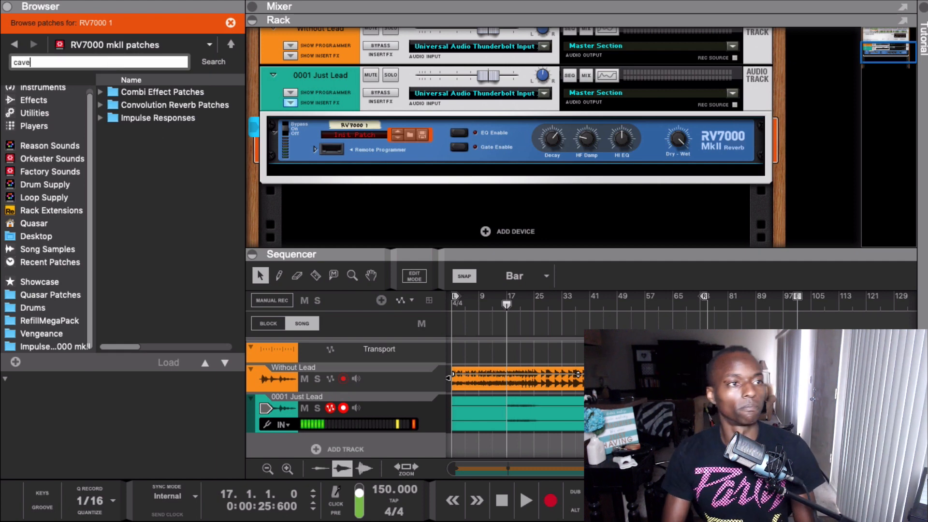
key("Return")
left_click(107, 91)
left_click_drag(108, 91, 368, 141)
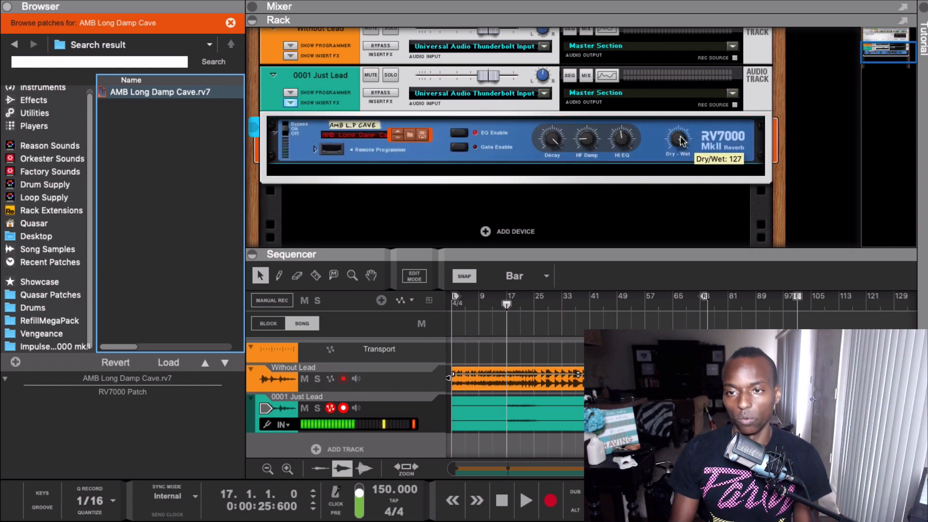
Close the browser and create a sequencer automation lane for the AMB Long Damp Cave reverb's Dry/Wet
left_click(5, 6)
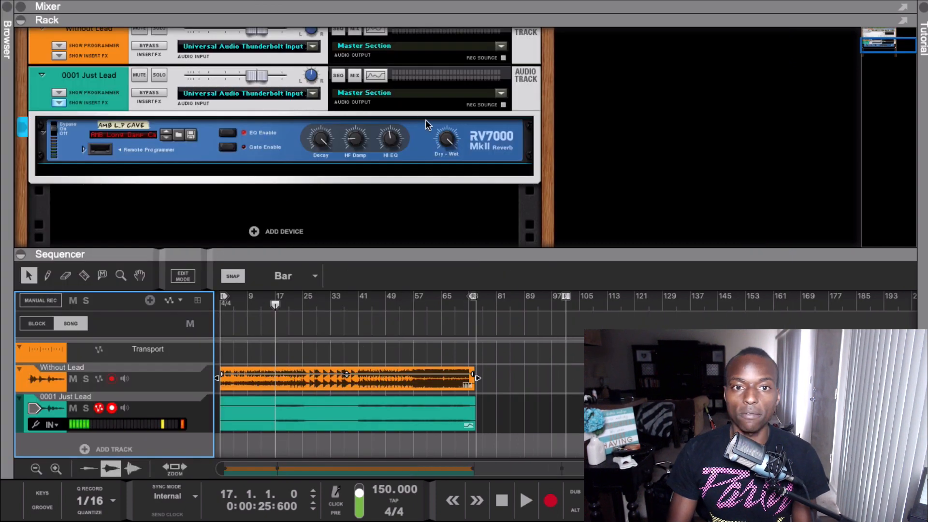
mouse_move(441, 117)
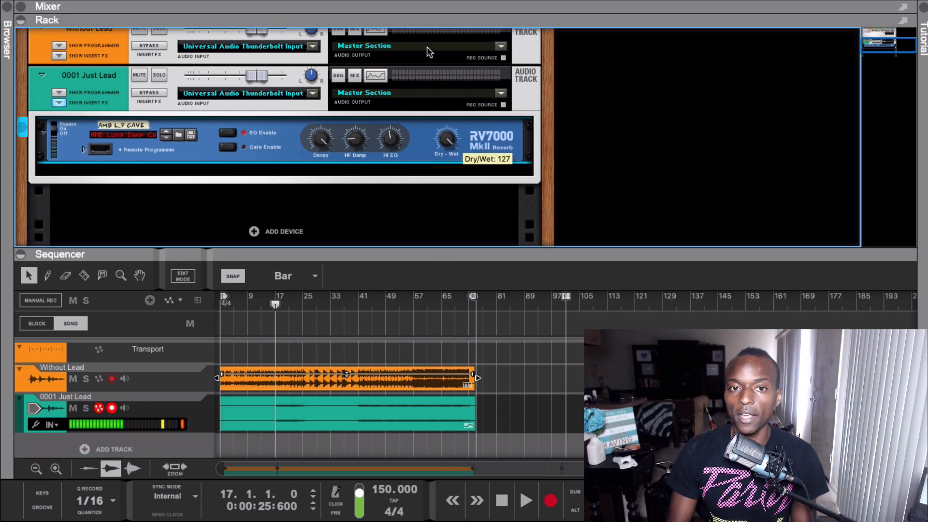
mouse_move(447, 137)
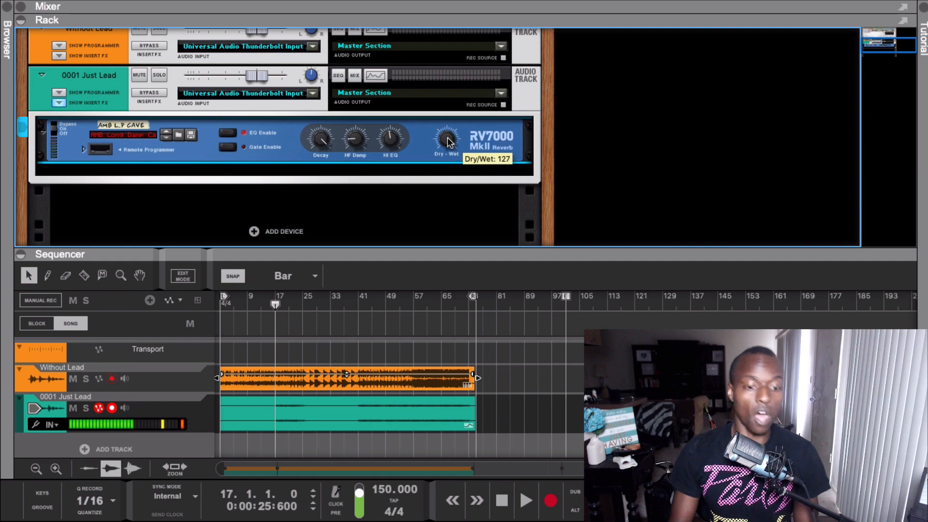
left_click(451, 139, "alt")
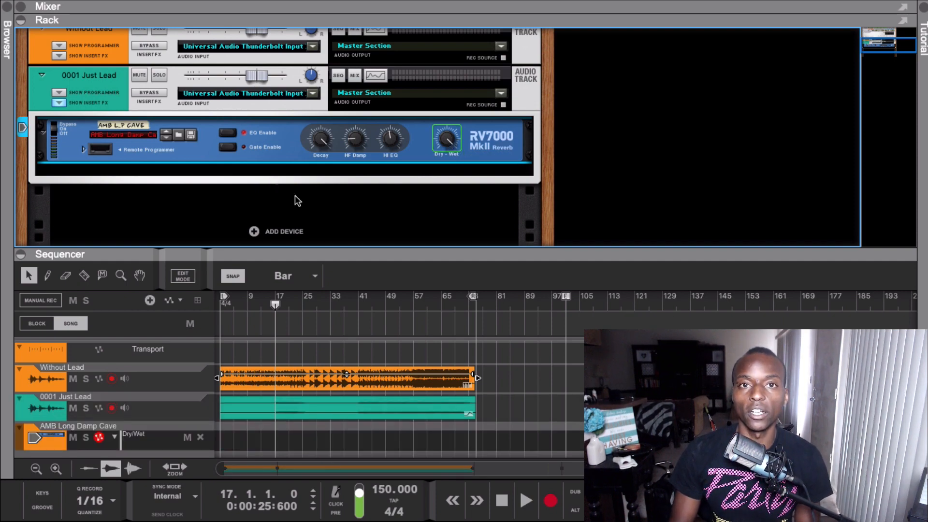
Set the AMB Long Damp Cave reverb's track color to Graphite, with the rack shown above the sequencer
left_click_drag(355, 253, 365, 3)
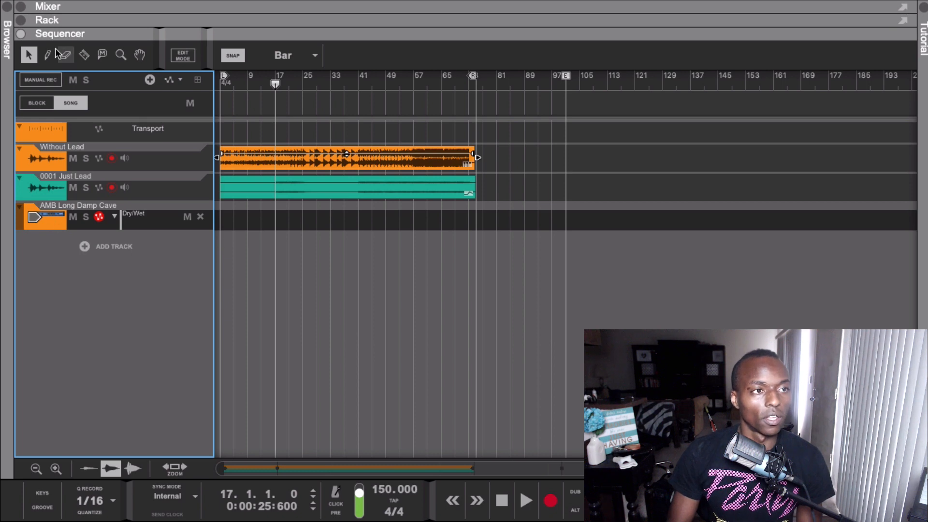
left_click(20, 22)
right_click(287, 146)
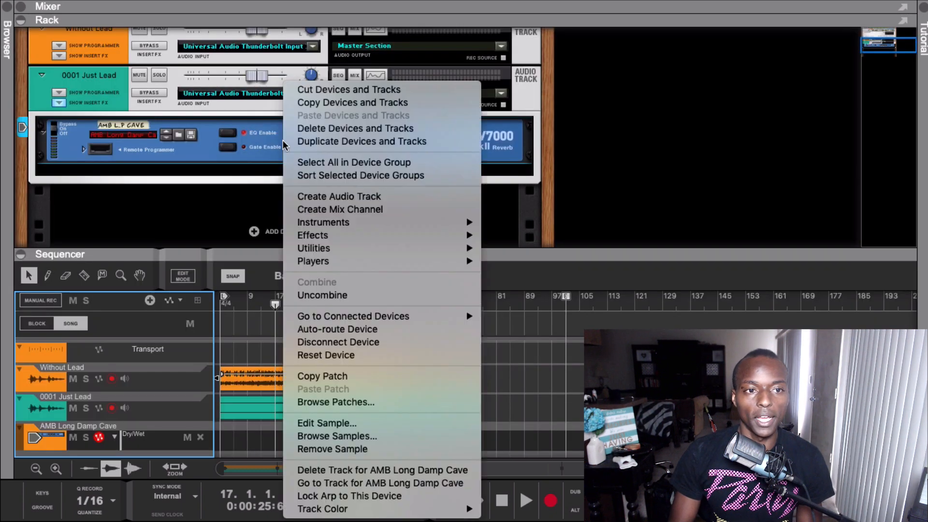
mouse_move(346, 510)
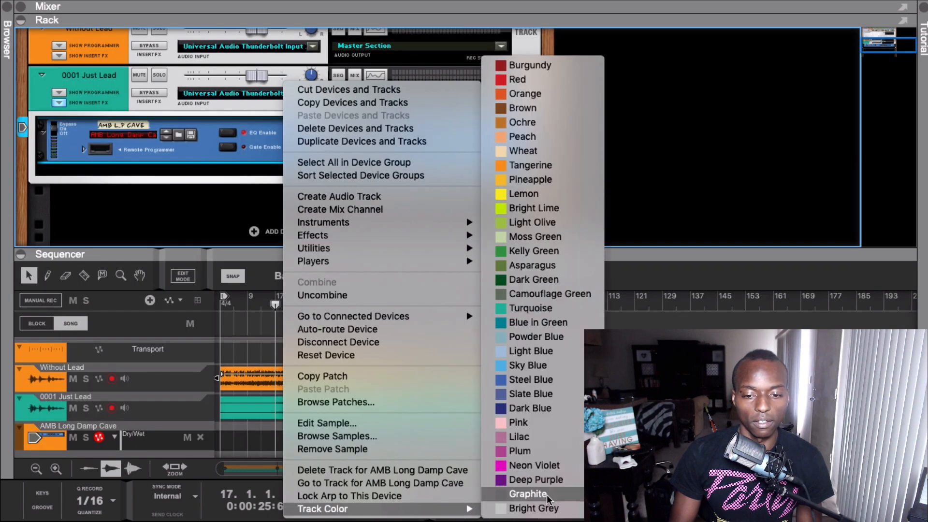
left_click(548, 496)
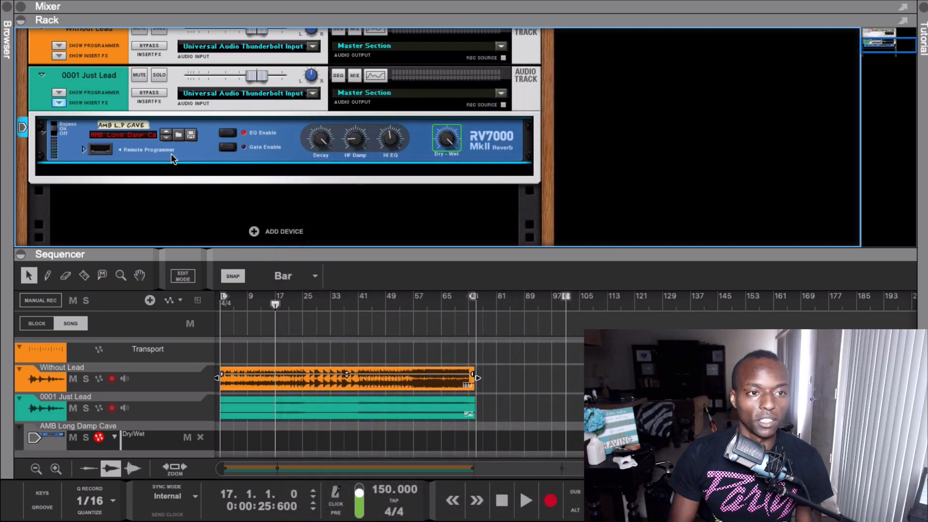
Rename the 0001 Just Lead audio track as "Lead"
scroll(191, 391, "down", 1)
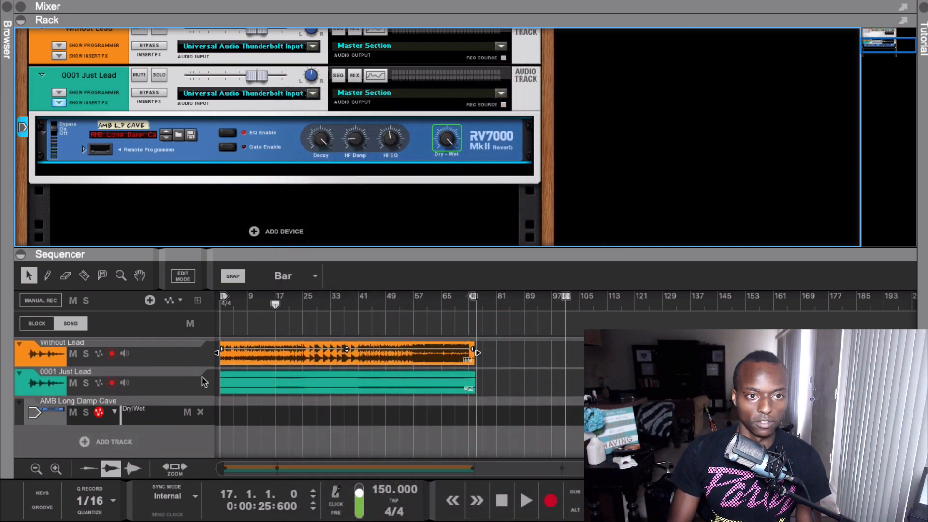
double_click(110, 76)
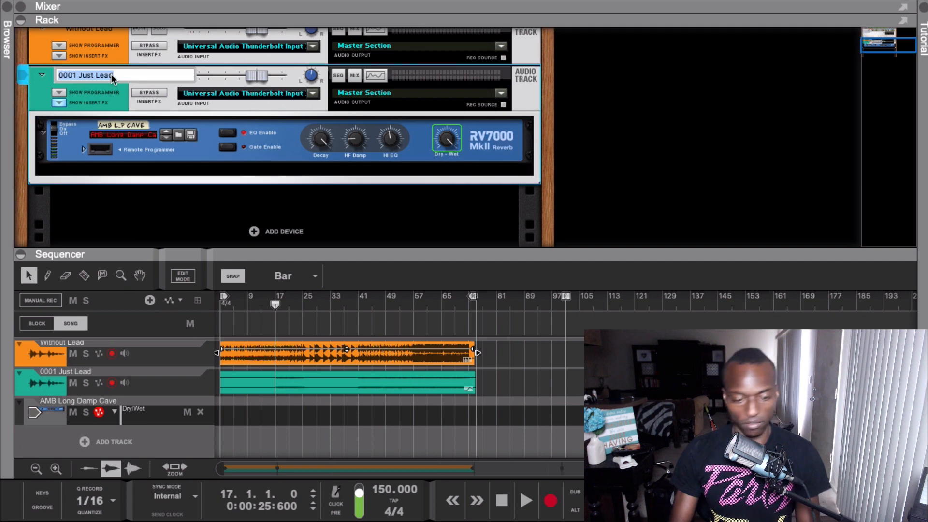
type("Lead")
key("Return")
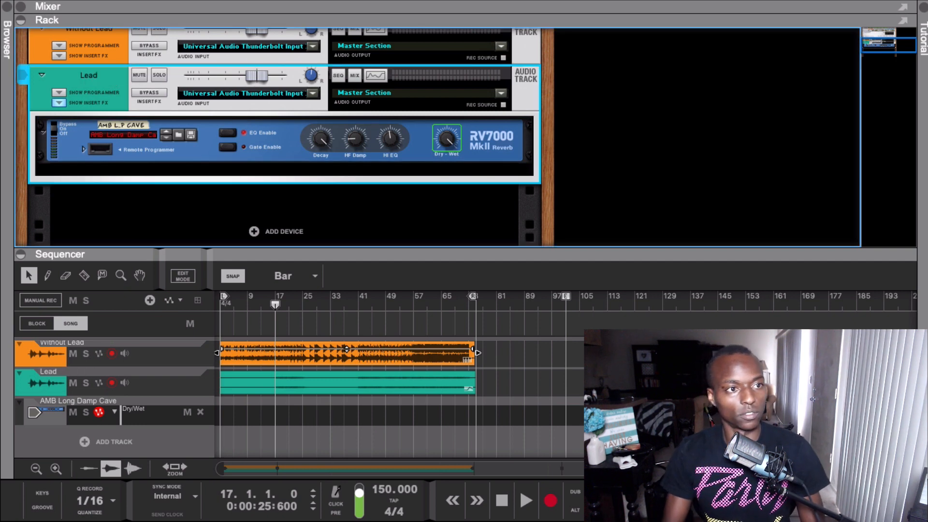
Rename the AMB Long Damp Cave reverb device as "Lead Reverb"
double_click(99, 76)
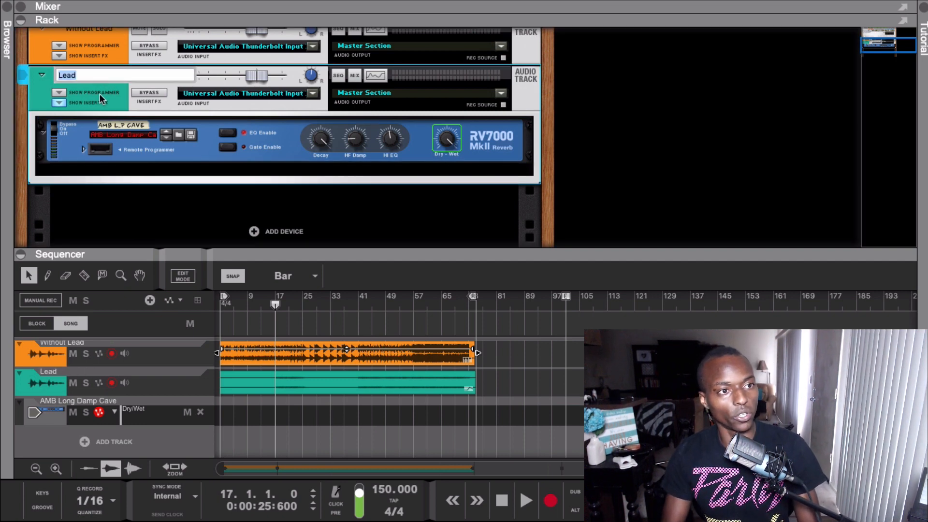
double_click(135, 126)
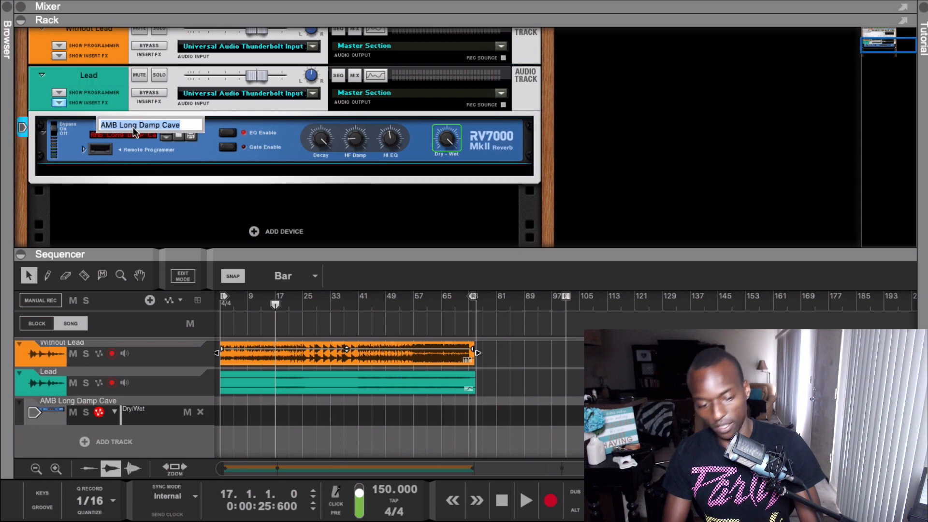
type("Lead Re")
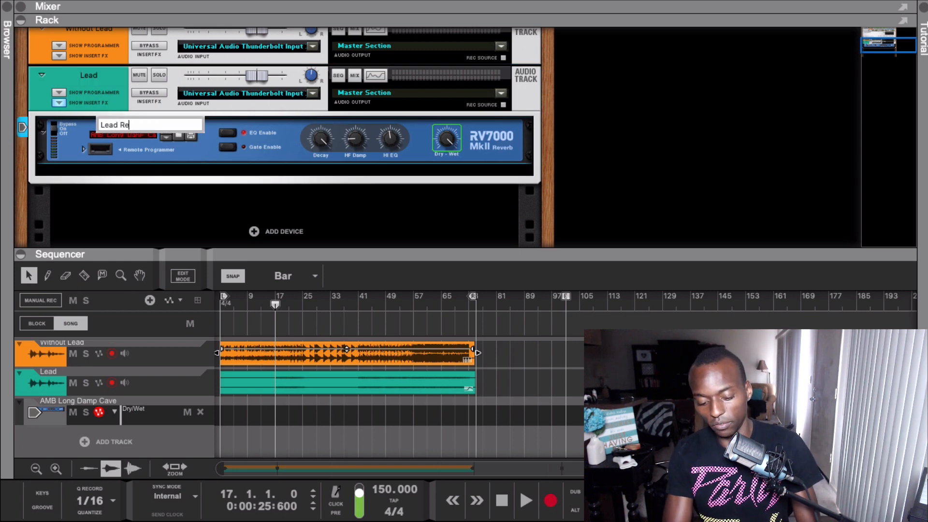
type("verb")
key("Return")
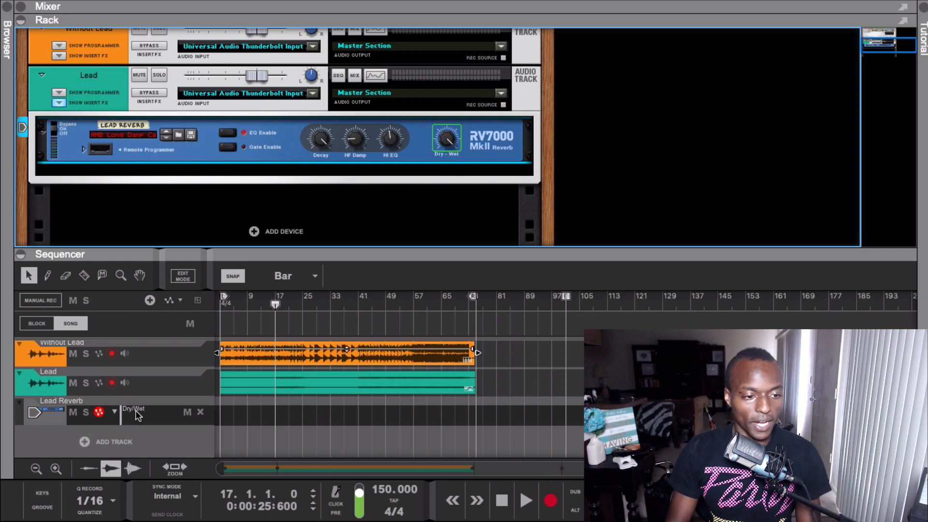
left_click(274, 414)
left_click_drag(275, 415, 302, 415)
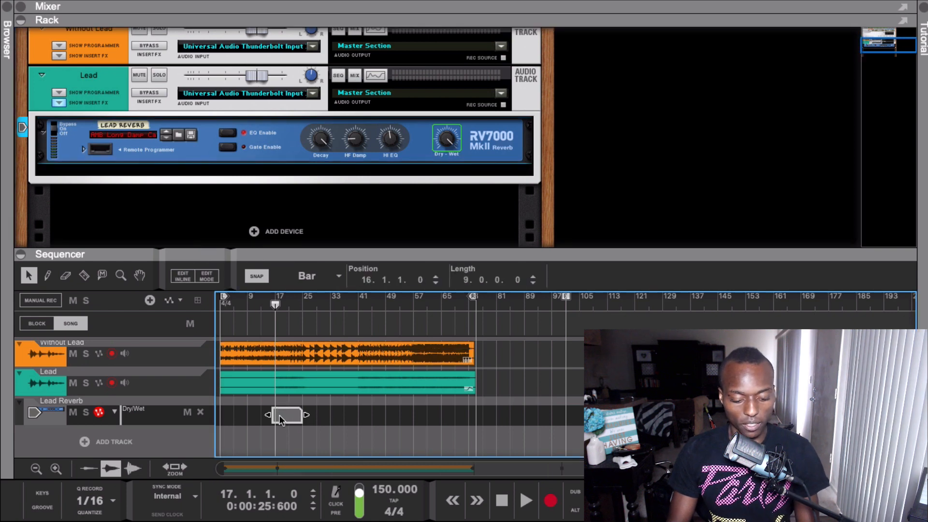
key("Delete")
Create a one-bar automation clip at bar 17 on the Lead Reverb track's Dry/Wet lane
key("h")
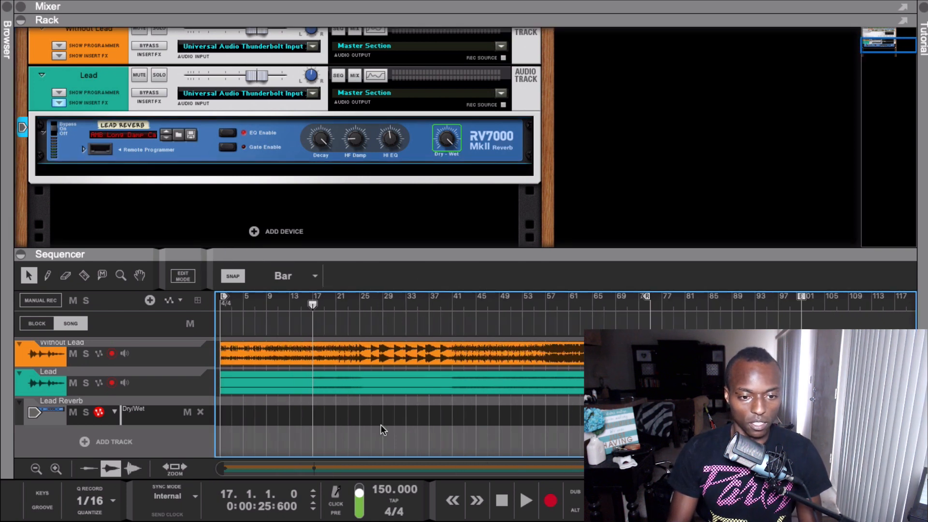
left_click(321, 414)
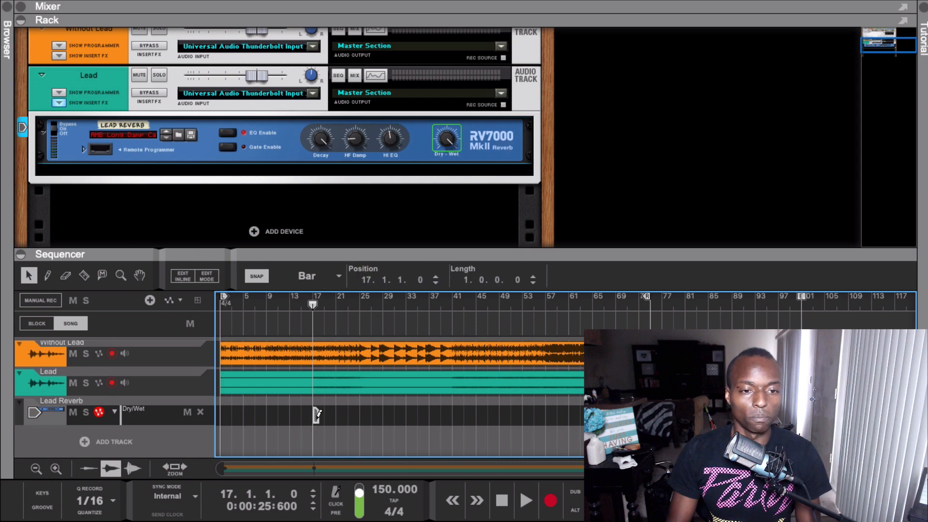
key("h")
key("h")
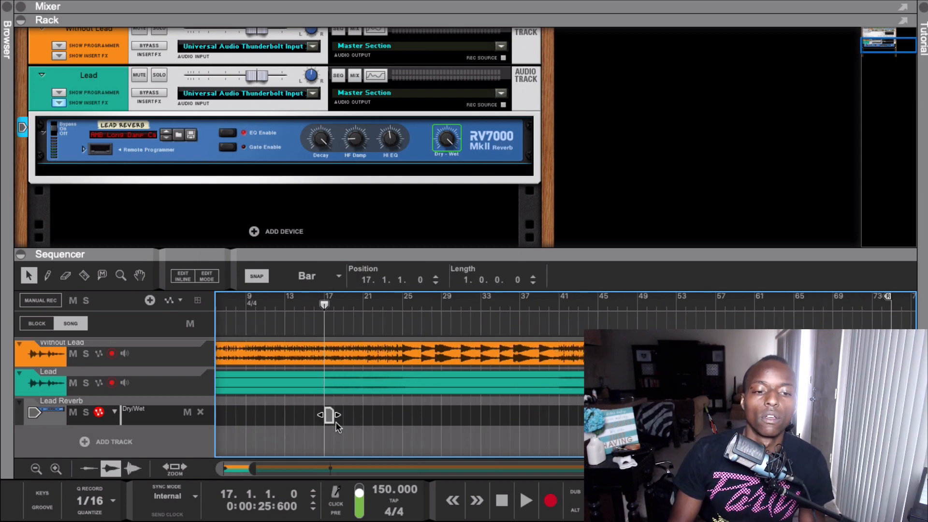
key("h")
Add Dry/Wet automation points of 126 at bar 17 and 0 at bar 18 inside the clip, keeping the clip one bar long
double_click(318, 417)
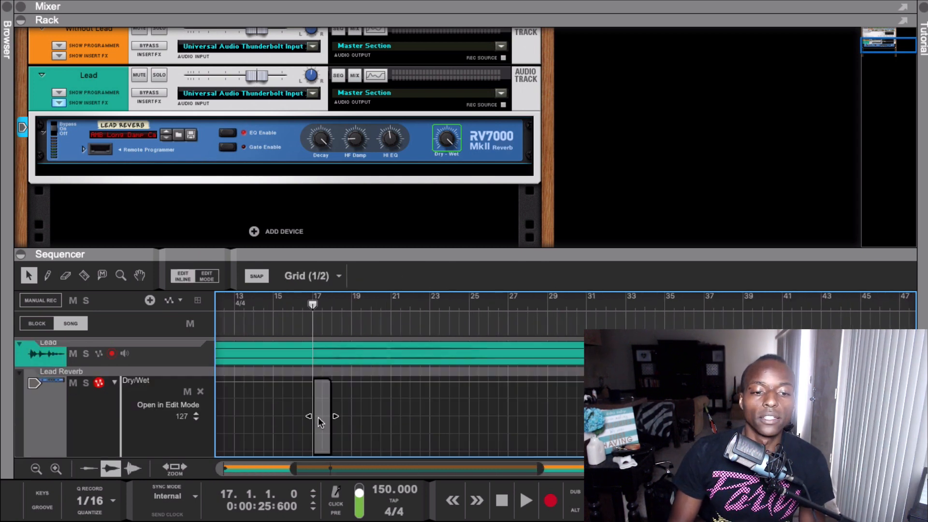
double_click(373, 420)
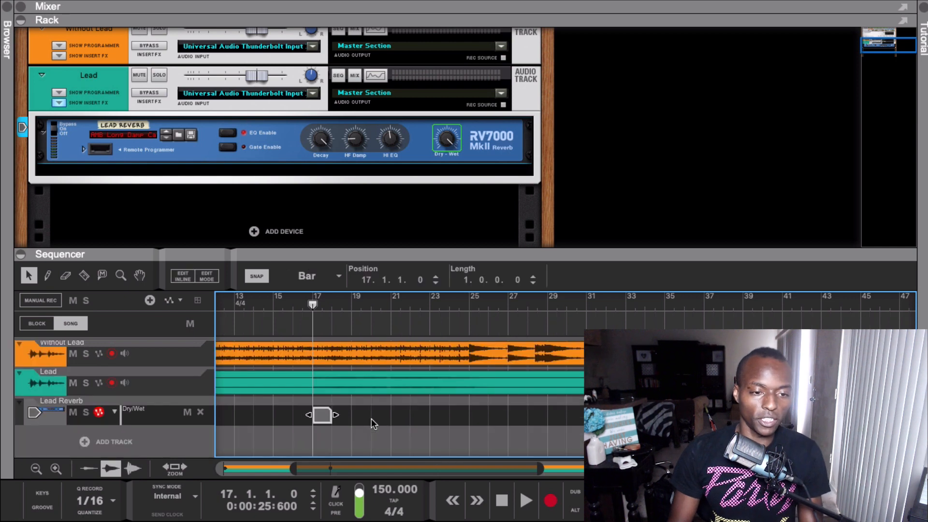
double_click(321, 419)
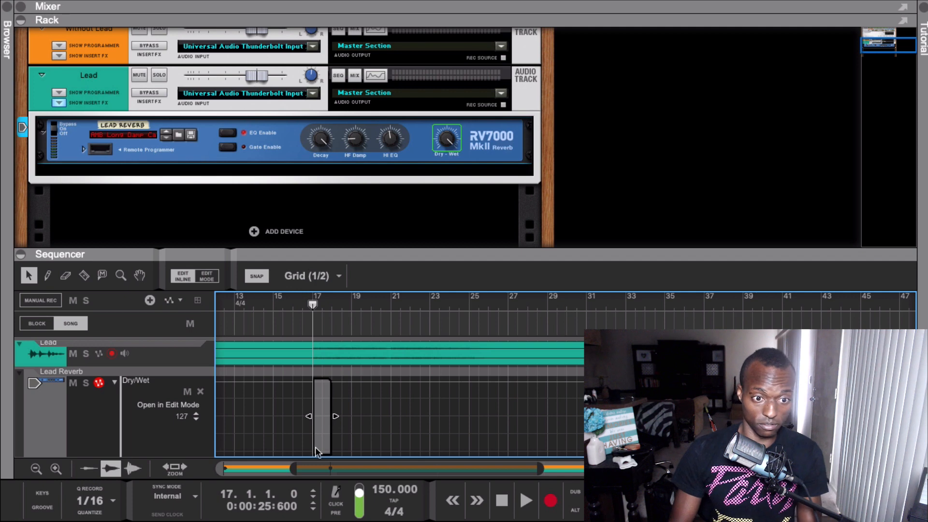
left_click(318, 378)
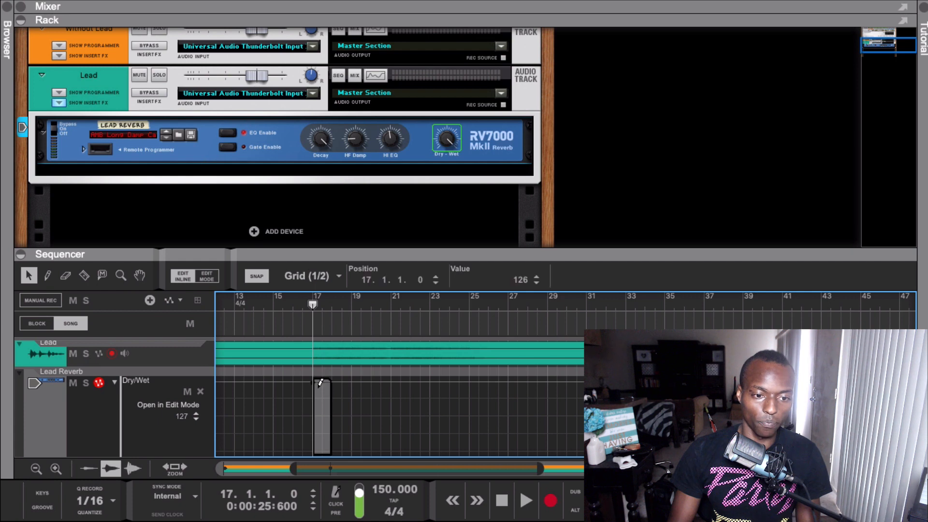
left_click(331, 450)
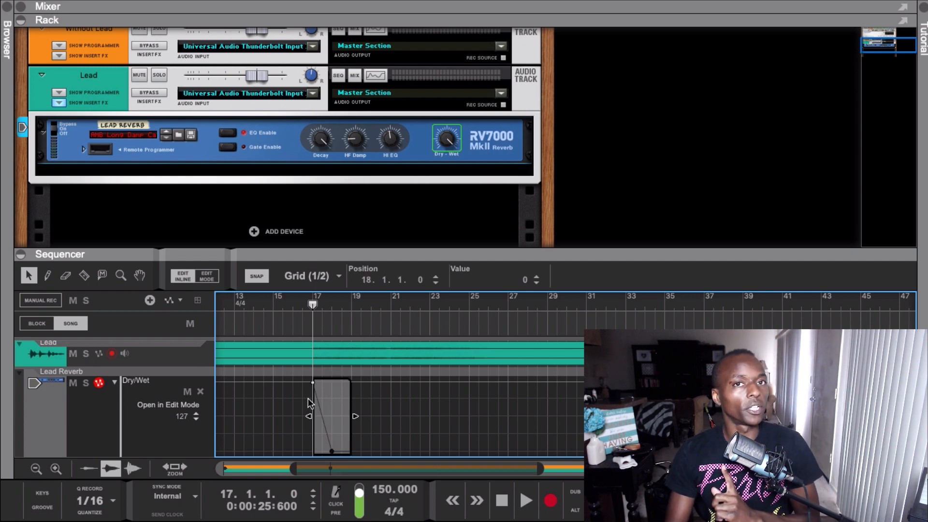
left_click_drag(352, 417, 331, 417)
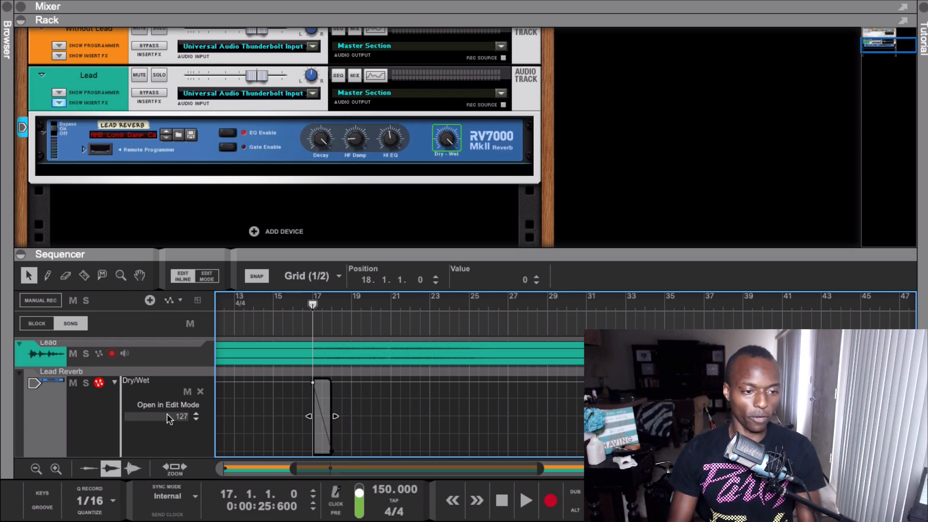
left_click_drag(184, 417, 190, 357)
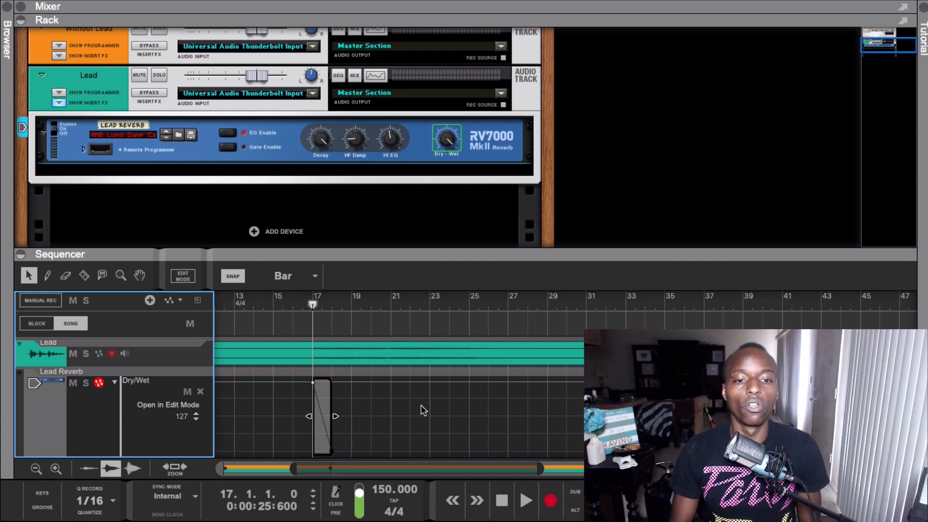
left_click_drag(336, 416, 475, 423)
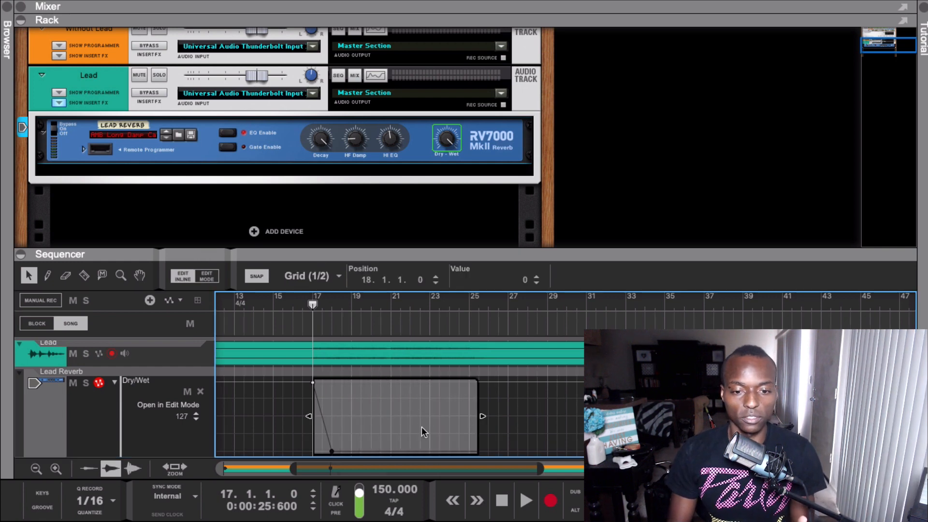
key("z")
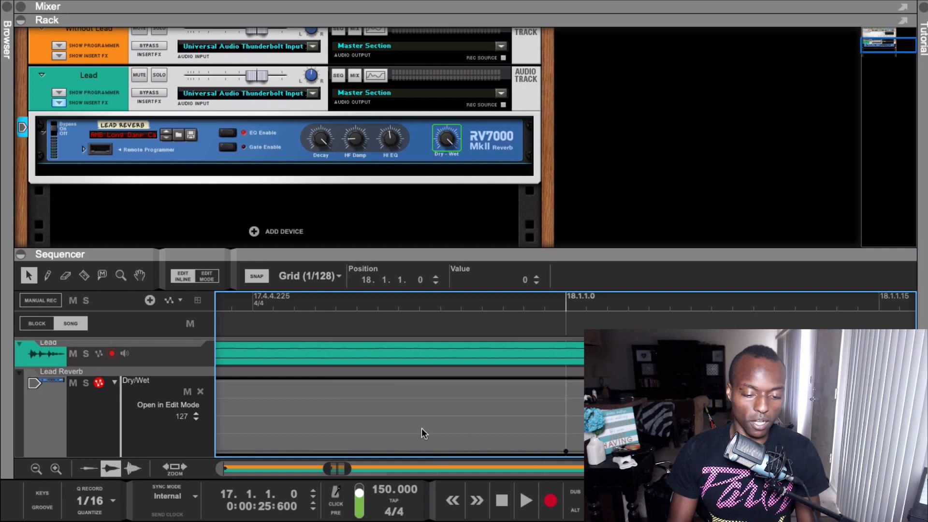
key("z")
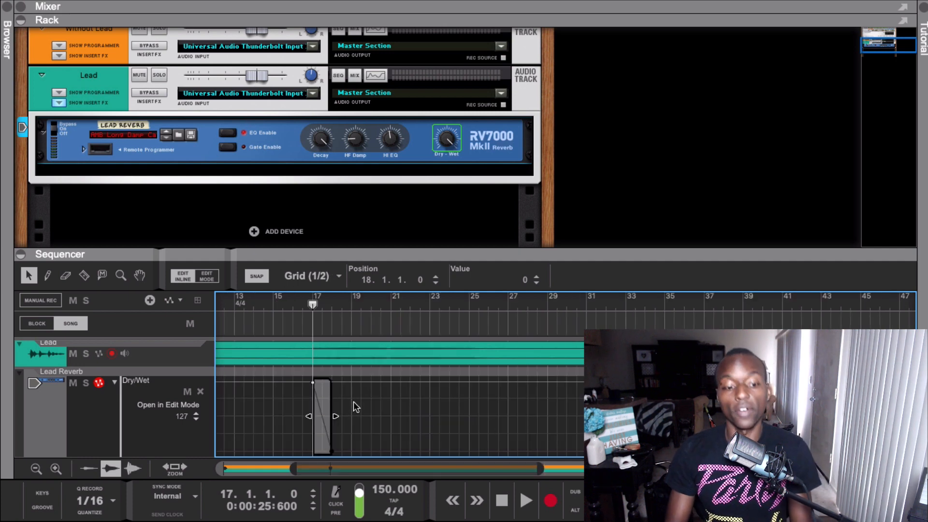
Time-stretch the Dry/Wet clip together with its automation curve to eight bars, ending at bar 25, and label it "Lead Reverb Dry/Wet"
key("Escape")
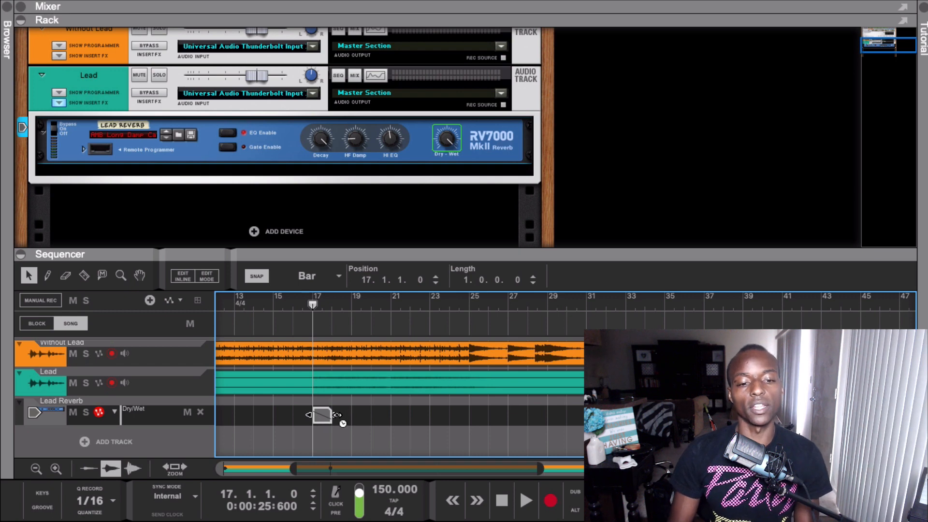
left_click_drag(337, 414, 470, 415)
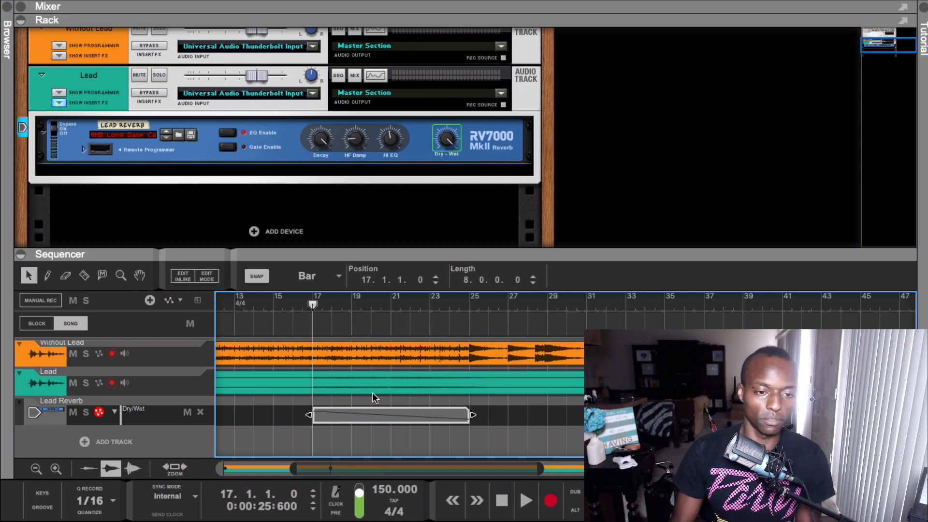
right_click(362, 421)
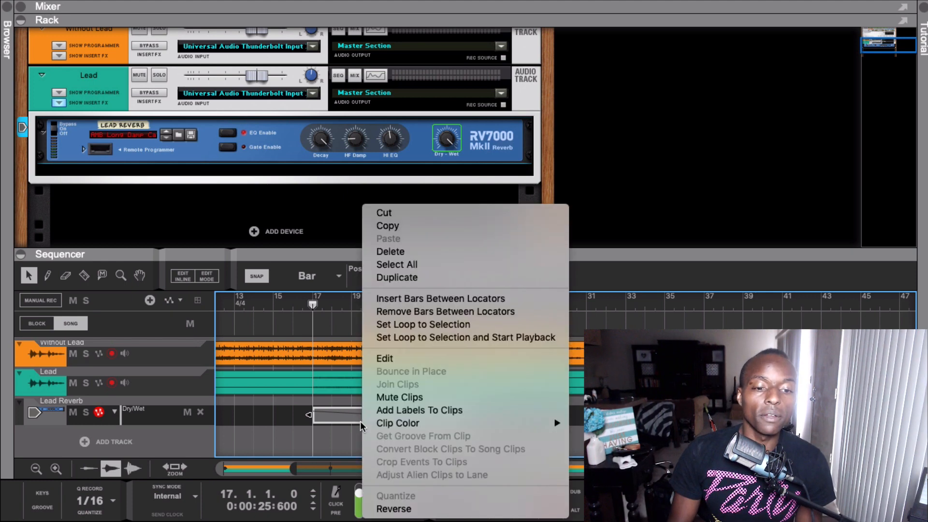
left_click(408, 409)
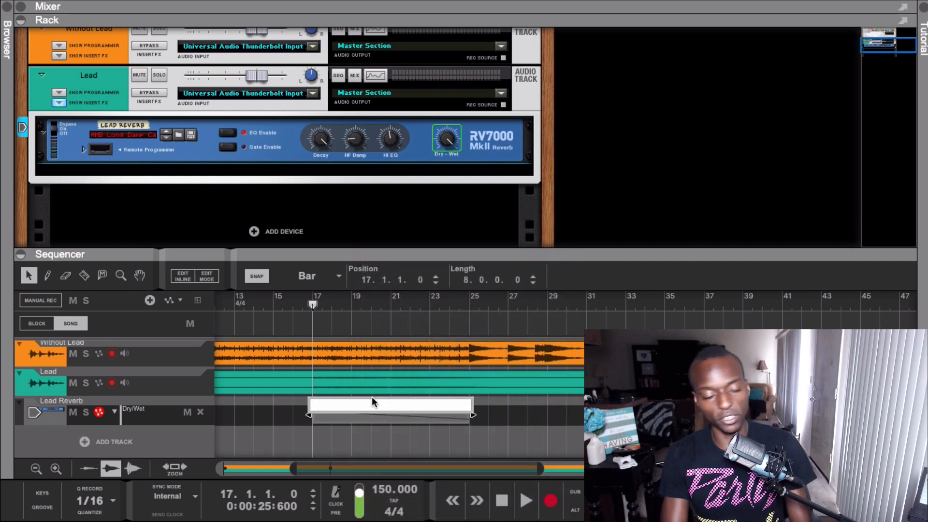
type("Ea")
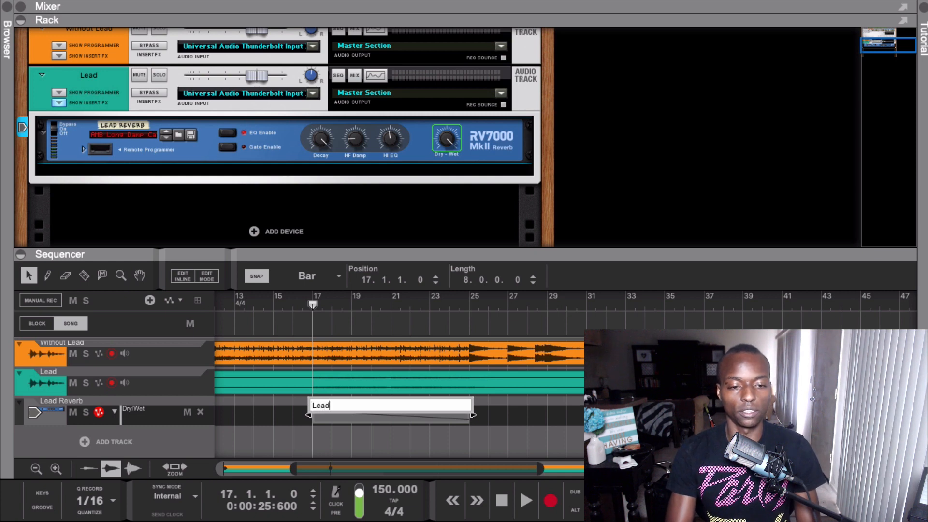
type("ad Reverb")
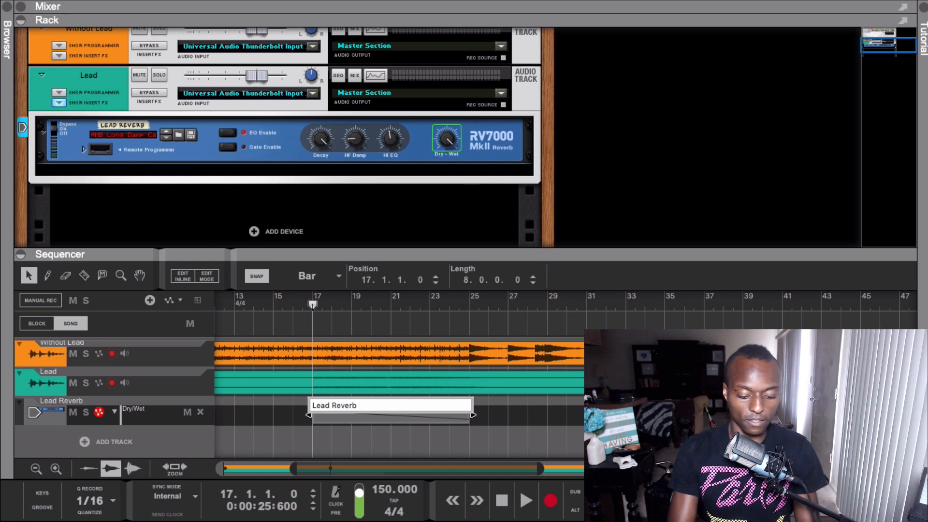
type("Dry")
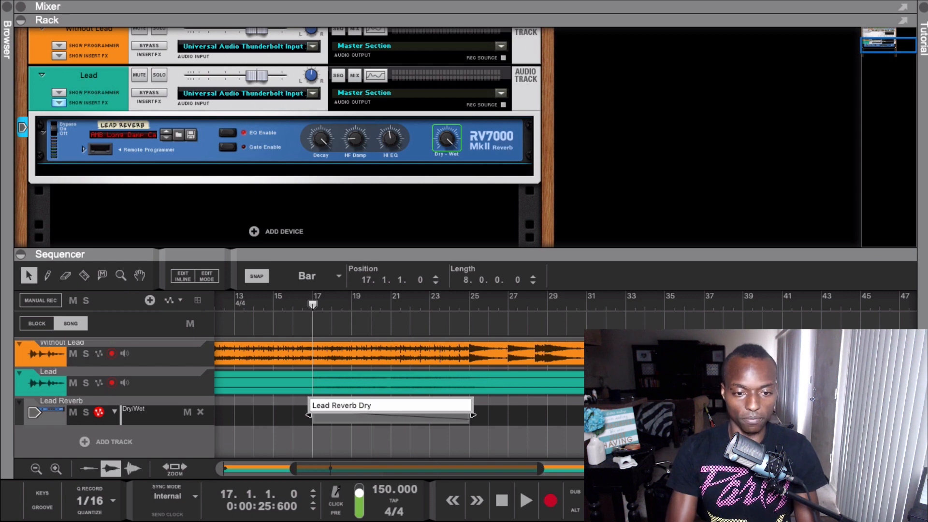
type("/Wet")
key("Return")
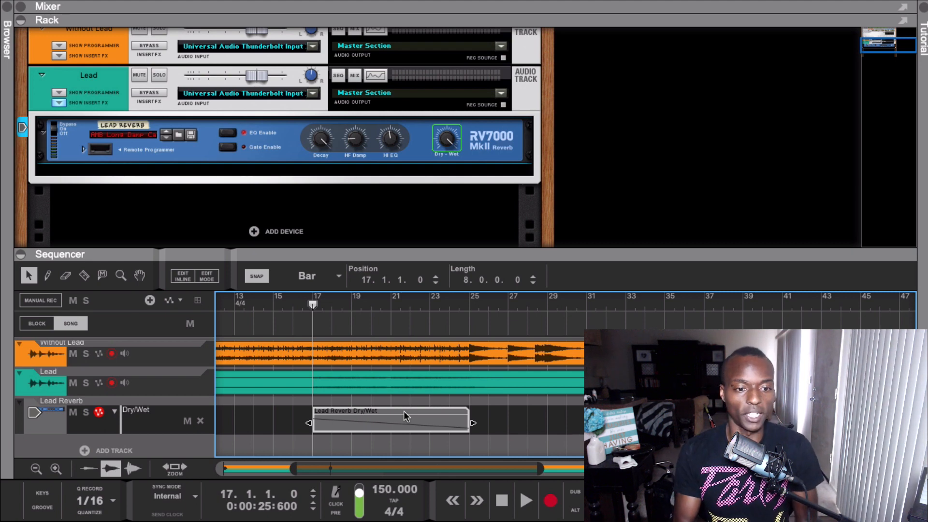
scroll(405, 426, "down", 1)
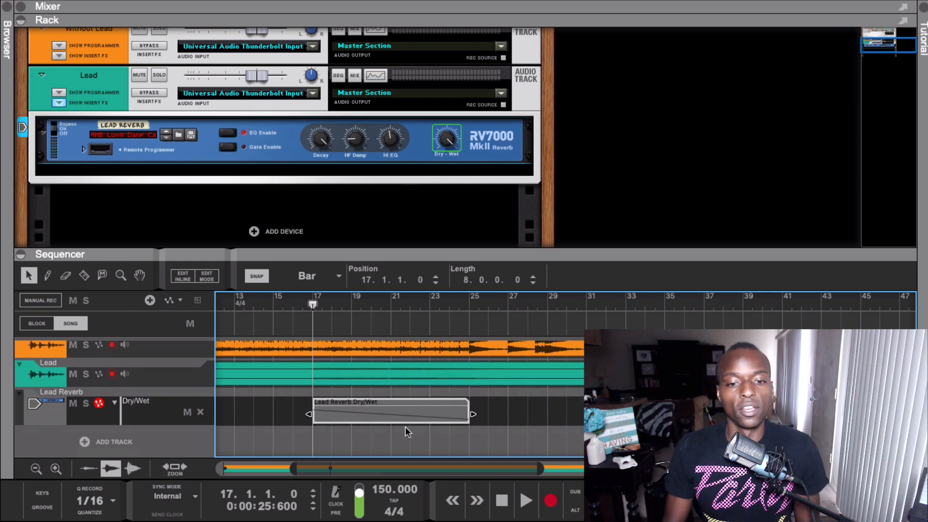
left_click(42, 421)
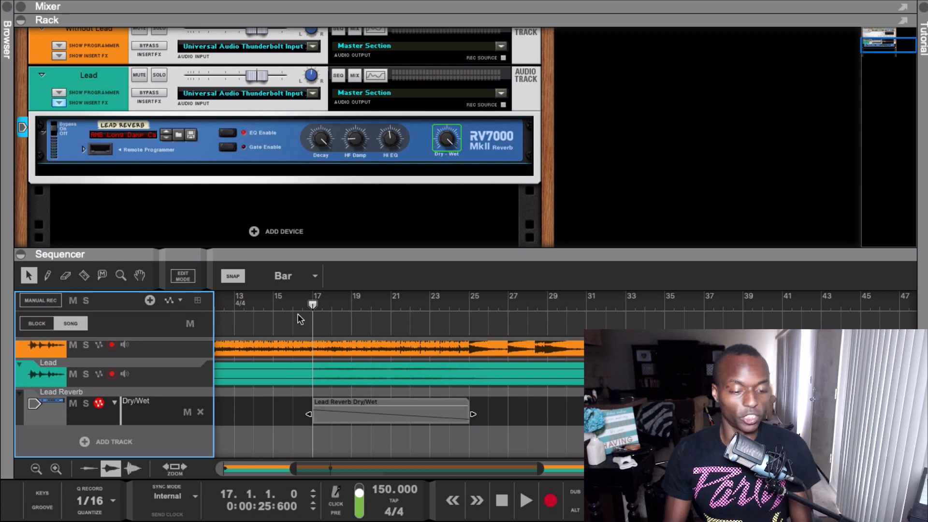
Play the song from bar 17 to audition the Lead Reverb's Dry/Wet automation, then stop playback
key("space")
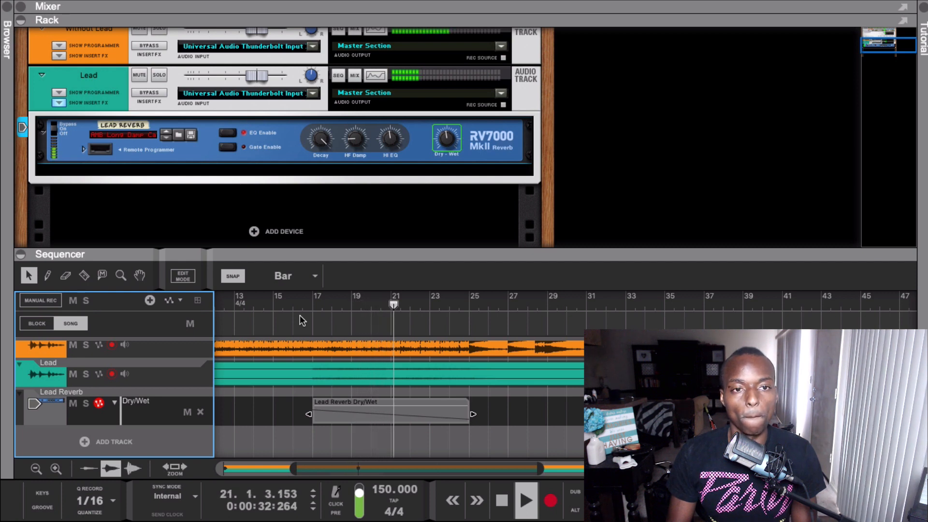
left_click(292, 306)
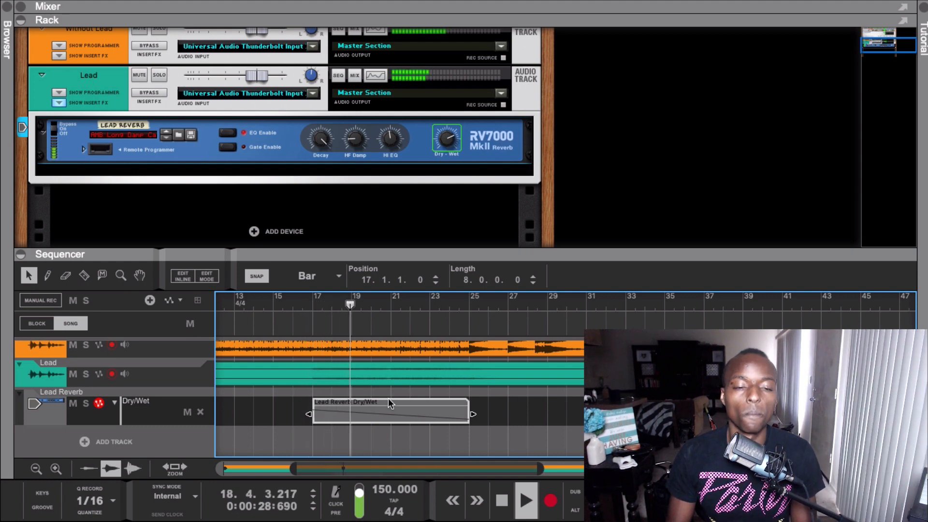
key("space")
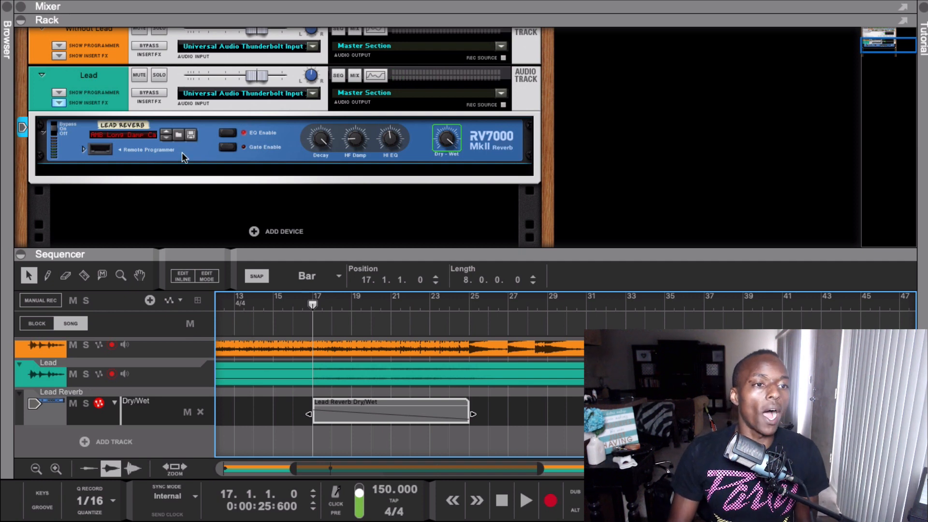
Add Filter Patch.thor from the Quasar Patches folder to the Lead track's insert effects, below the Lead Reverb
left_click(185, 178)
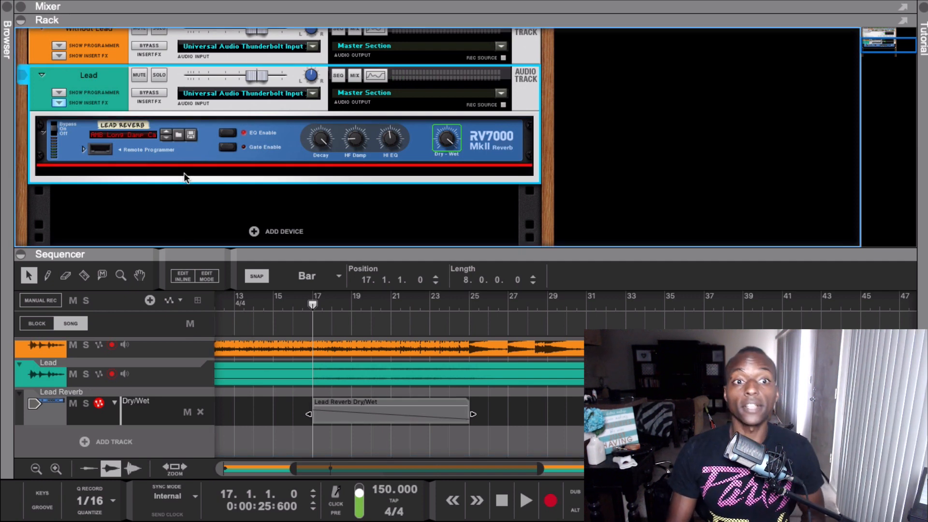
right_click(184, 178)
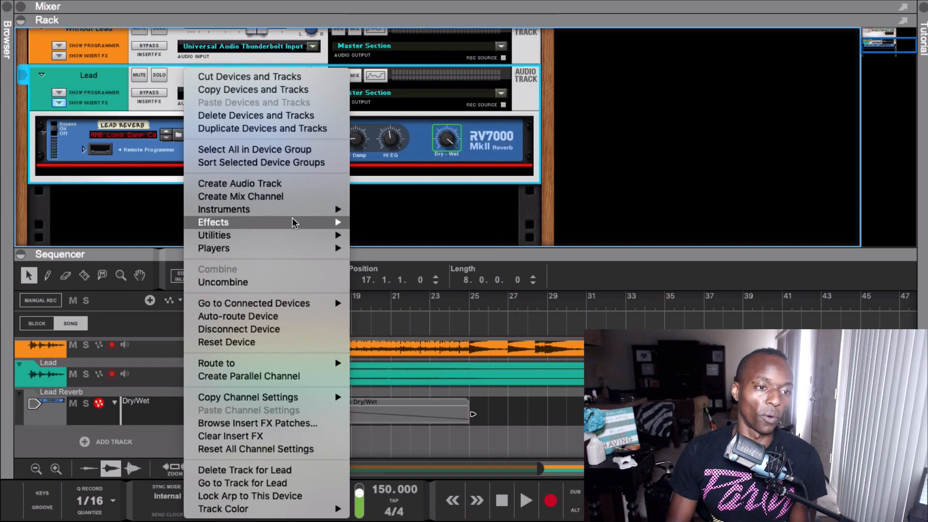
mouse_move(296, 222)
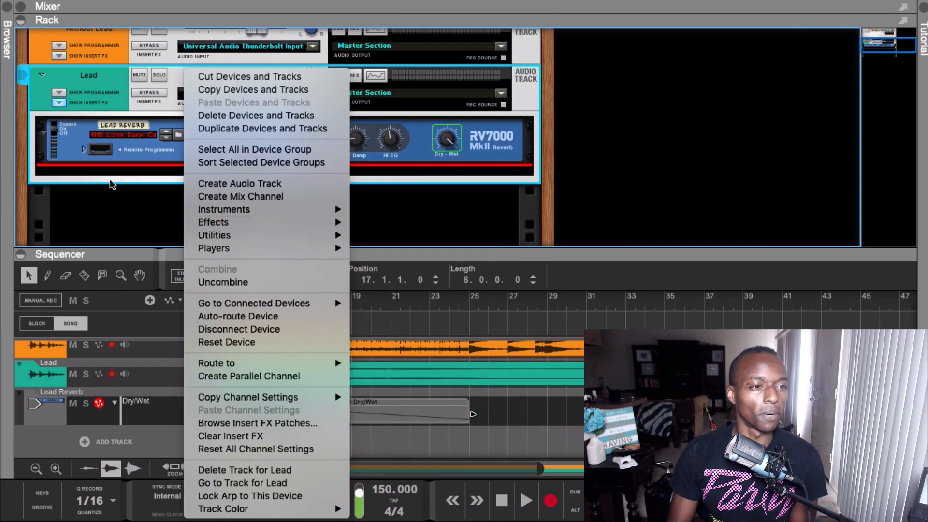
left_click(112, 175)
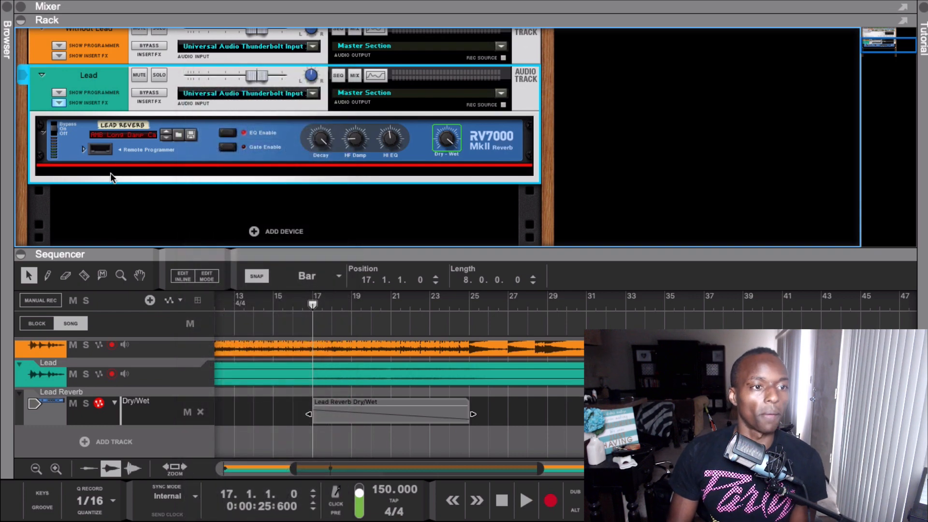
right_click(109, 173)
left_click(74, 169)
left_click(9, 19)
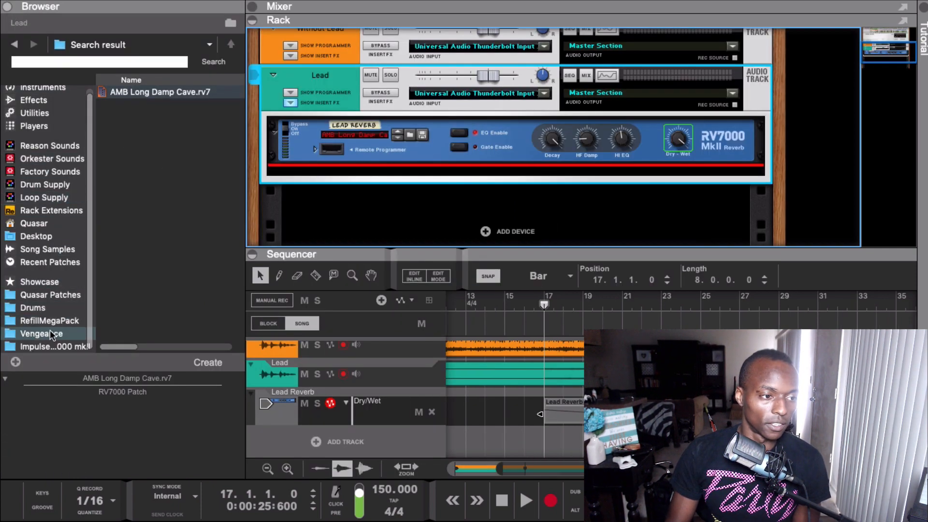
left_click(39, 295)
left_click_drag(135, 92, 366, 171)
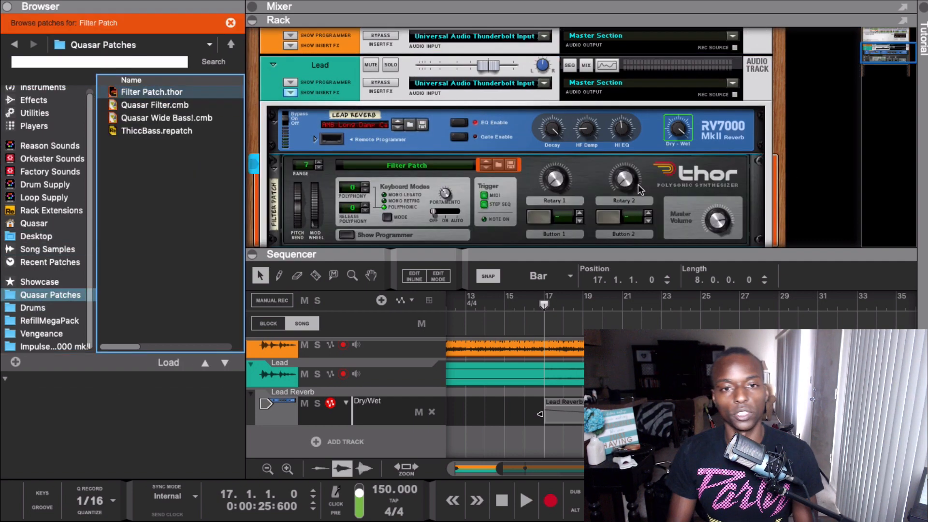
Route the Lead Reverb's stereo output into Thor's Audio In 1 and 2, and Thor's outputs 1 and 2 to the Lead insert return
key("Tab")
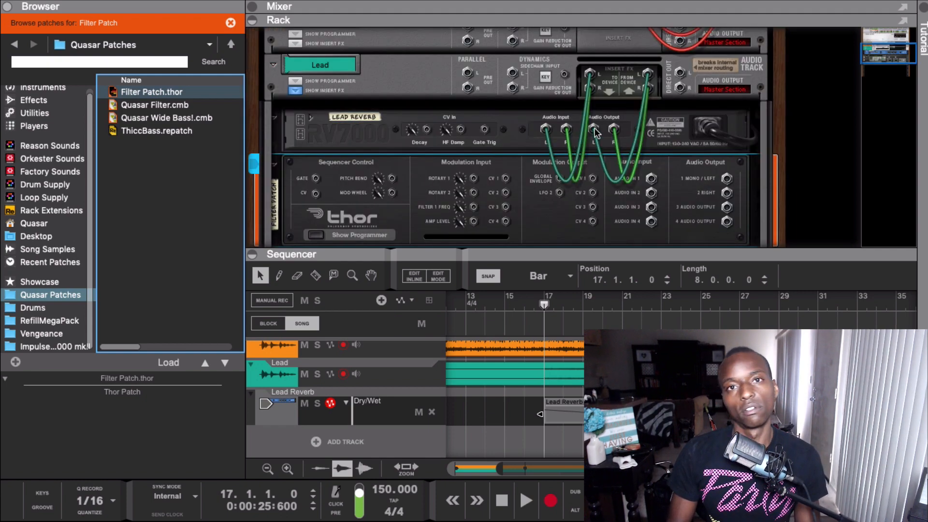
mouse_move(595, 128)
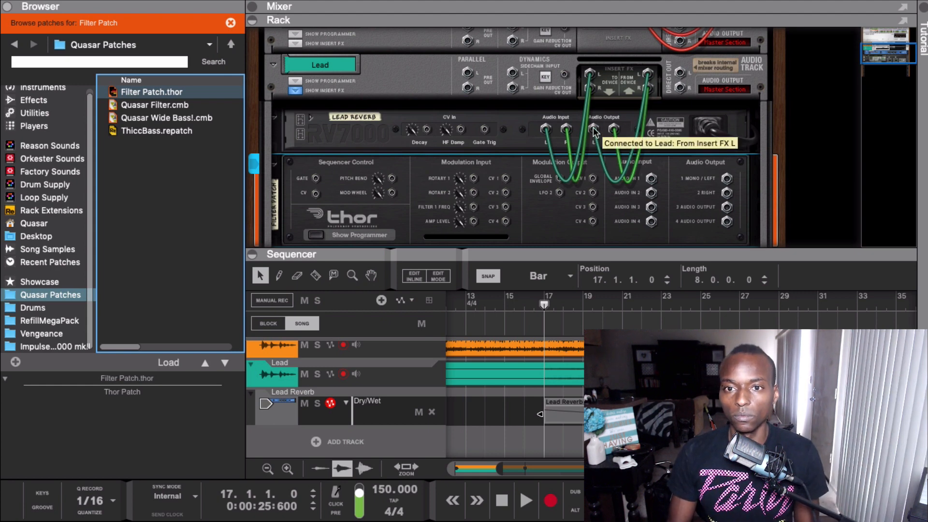
left_click_drag(593, 130, 651, 179)
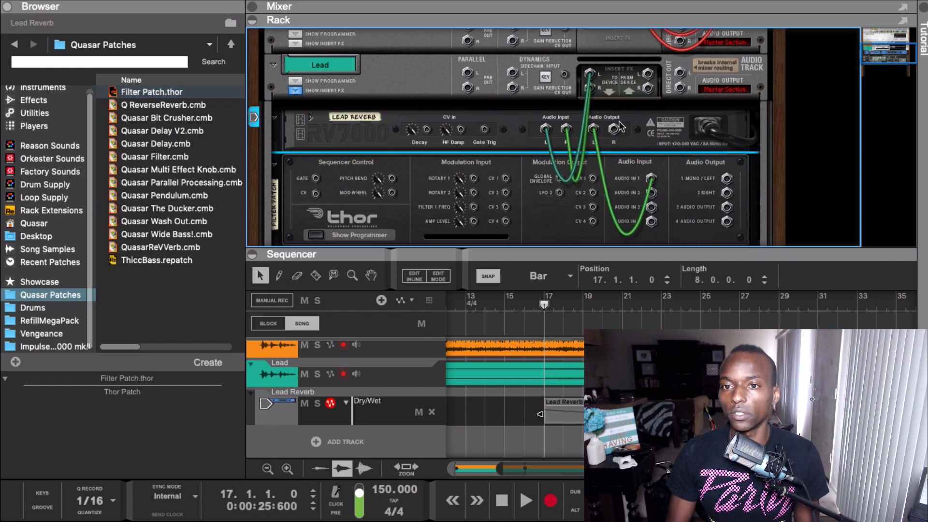
left_click_drag(614, 129, 651, 193)
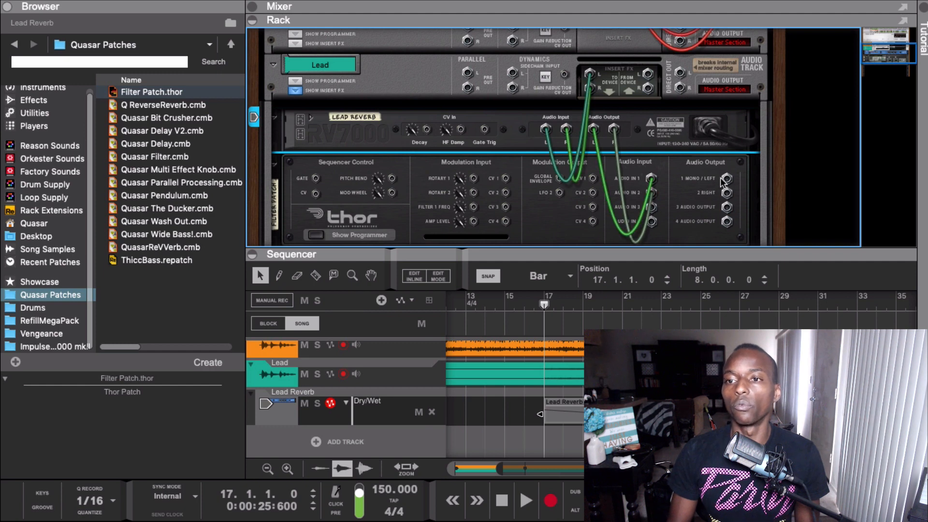
left_click_drag(726, 179, 648, 74)
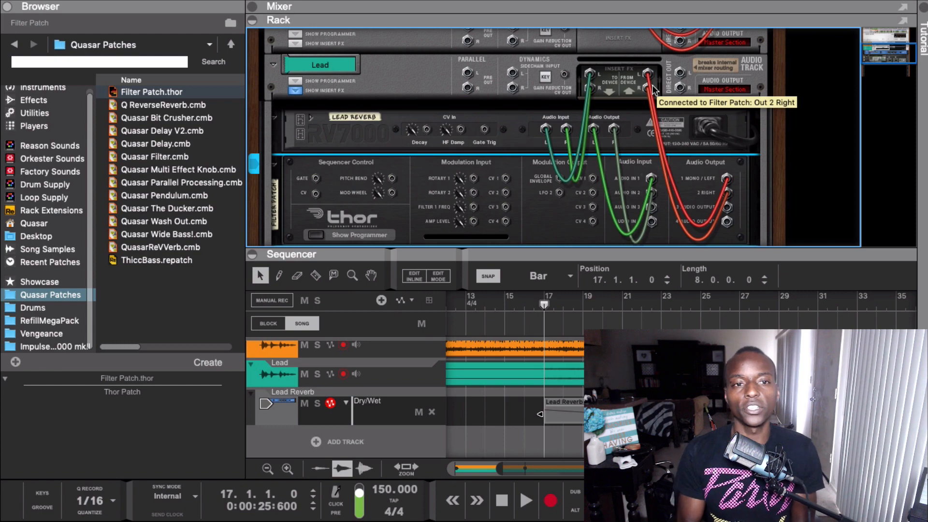
key("Tab")
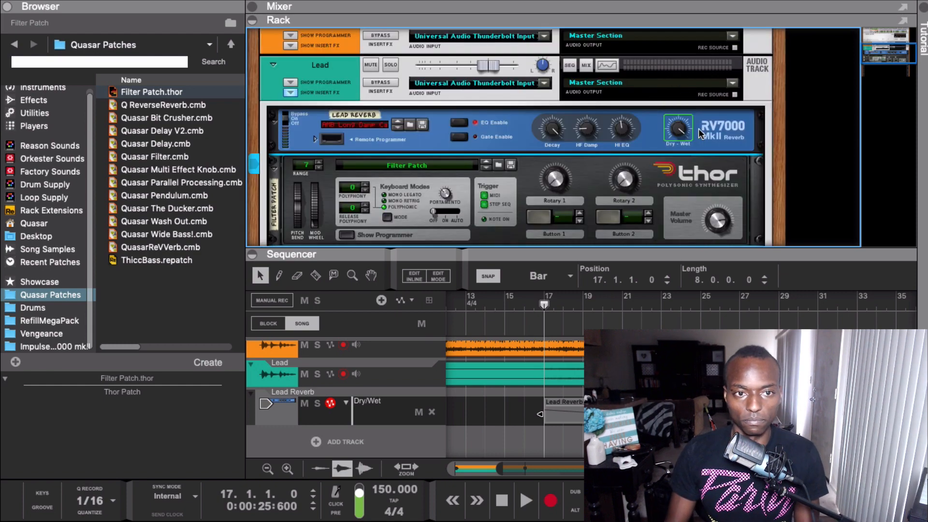
Hide the browser and show the Filter Patch Thor's programmer section
scroll(539, 180, "down", 4)
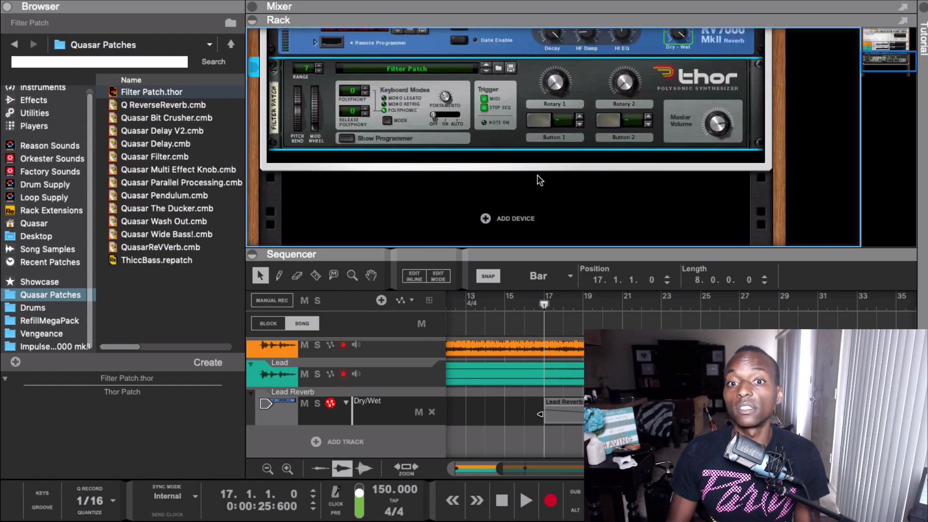
left_click(8, 6)
scroll(321, 146, "up", 1)
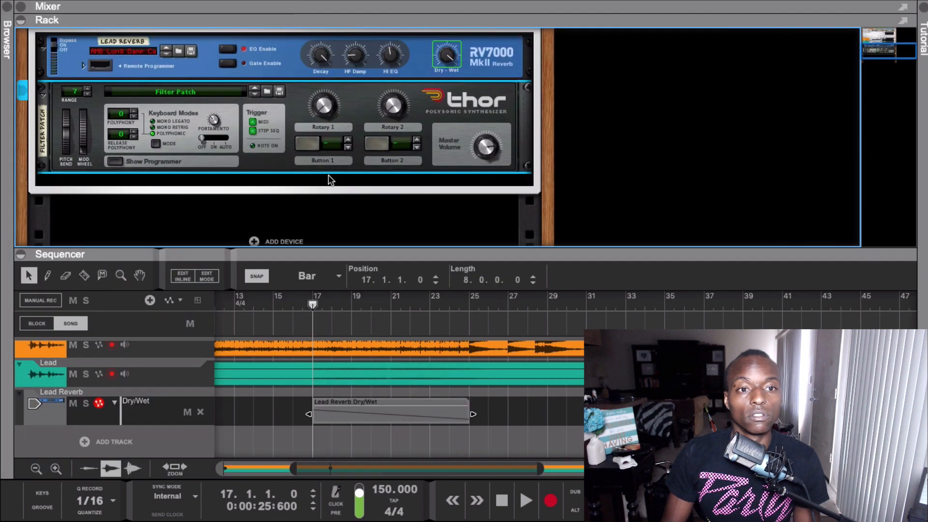
left_click(127, 161)
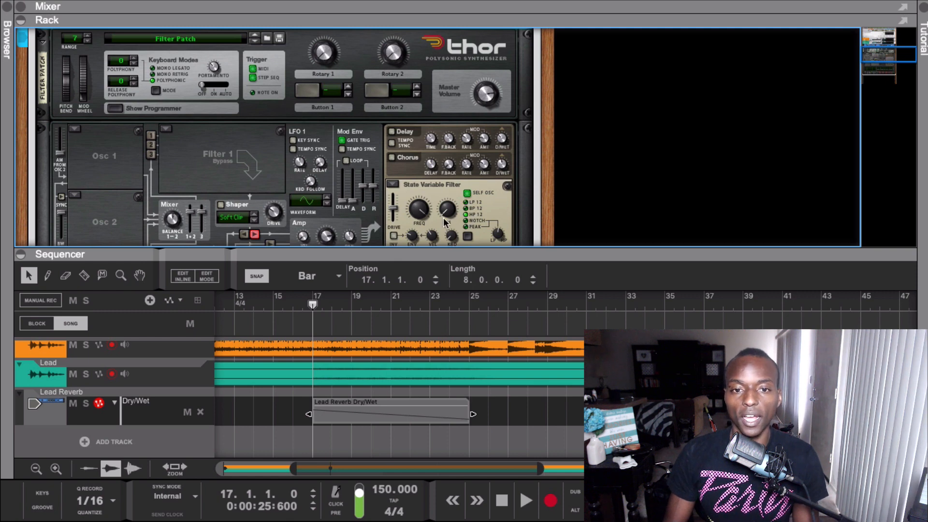
Play the lead from bar 17 while sweeping the State Variable Filter's frequency, and set it to 1.27 kHz
scroll(422, 211, "down", 3)
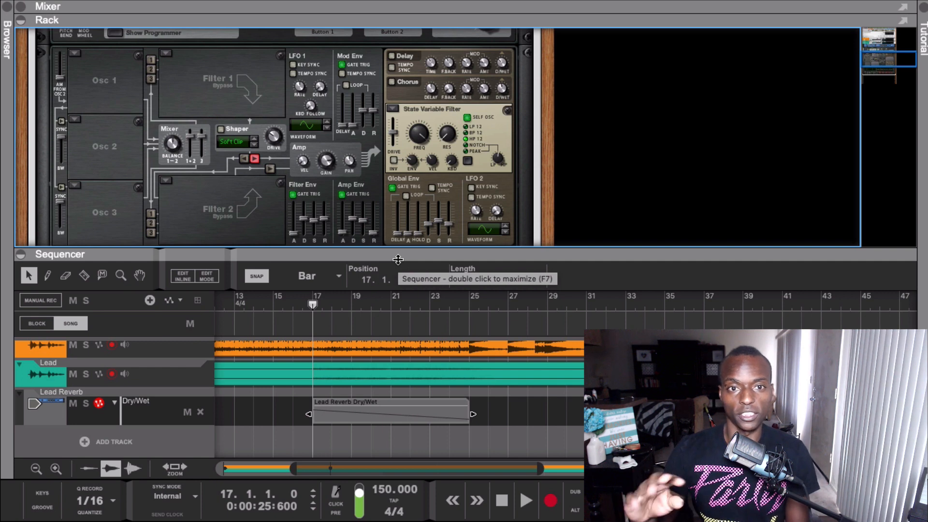
key("space")
key("space")
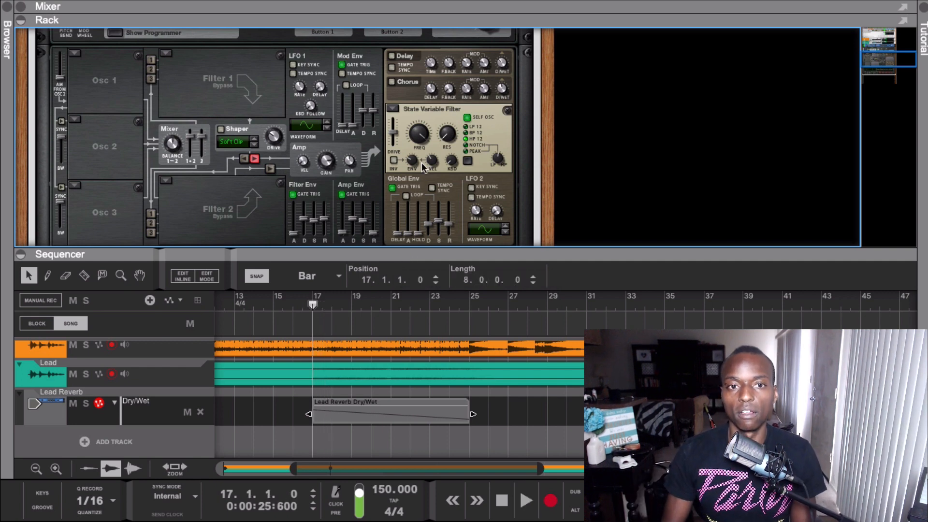
key("space")
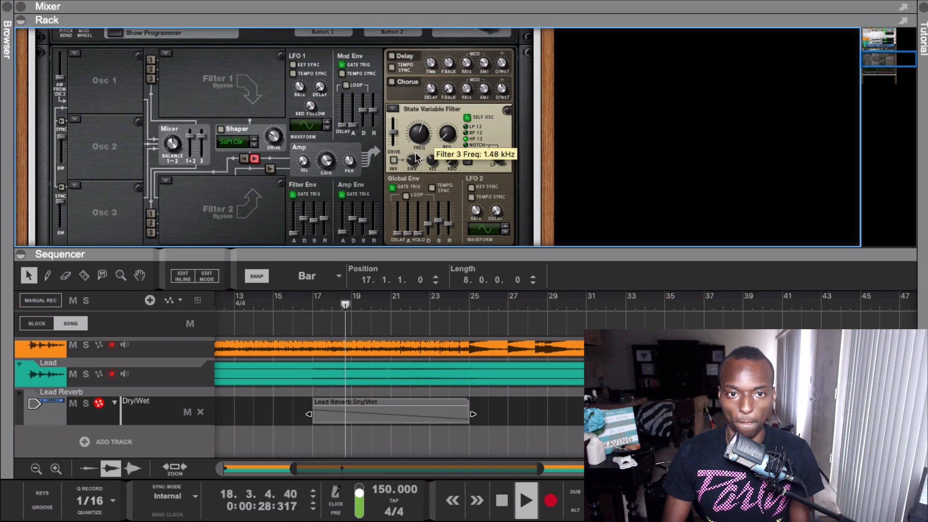
key("space")
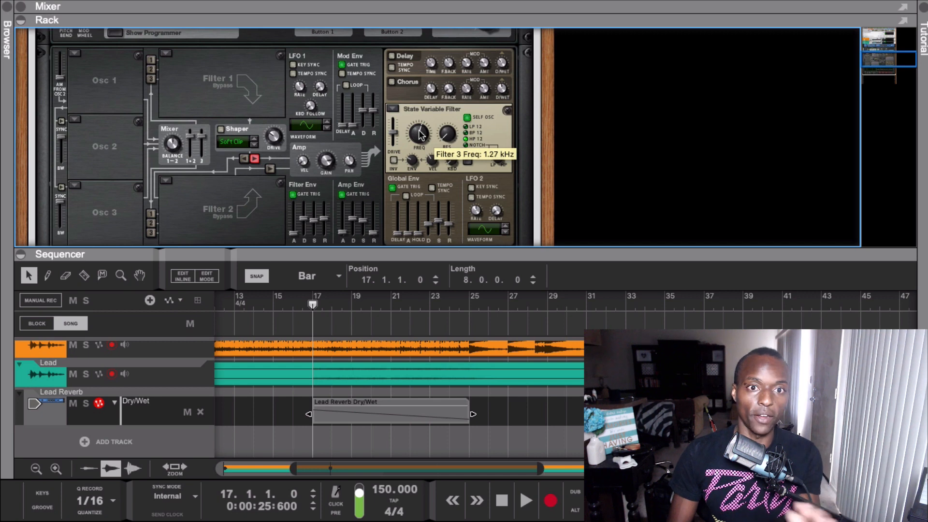
Create a Filter 3 Freq automation lane for the Filter Patch Thor and delete the track's empty note lane
left_click(419, 134, "alt")
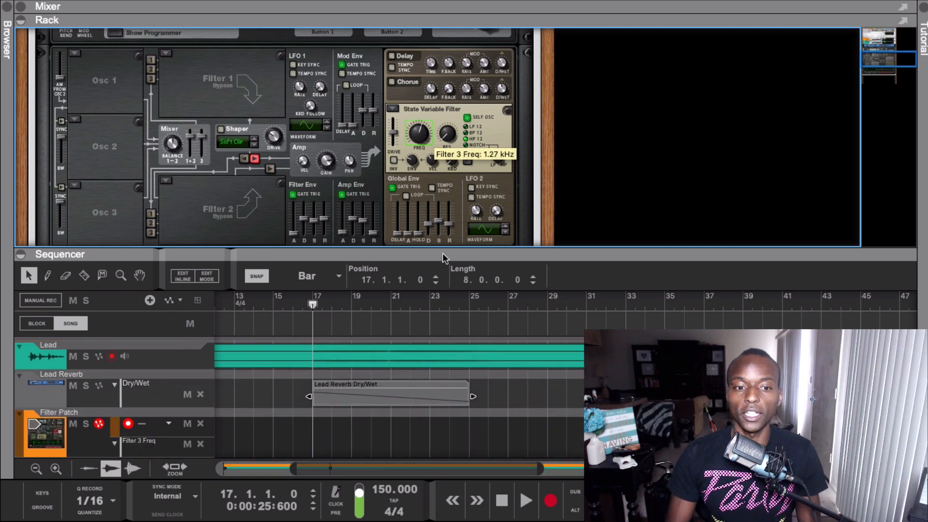
scroll(393, 380, "down", 1)
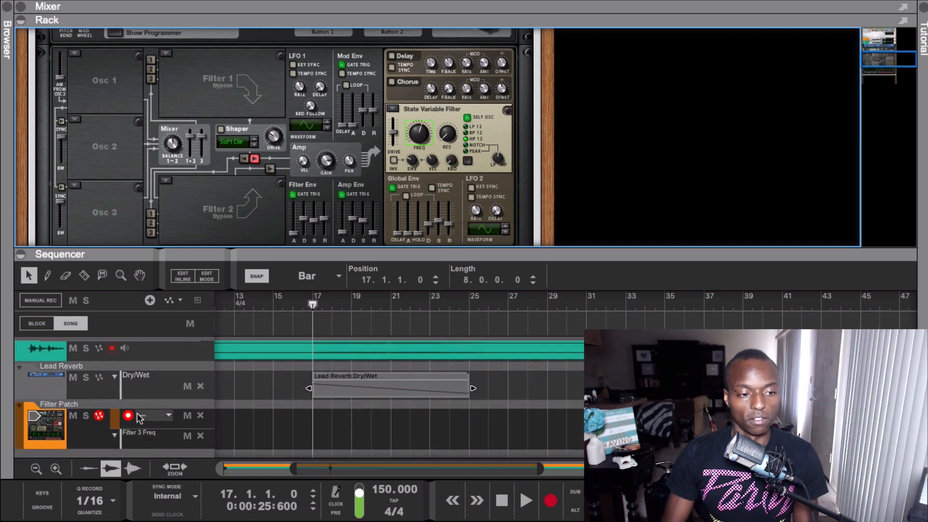
left_click(200, 416)
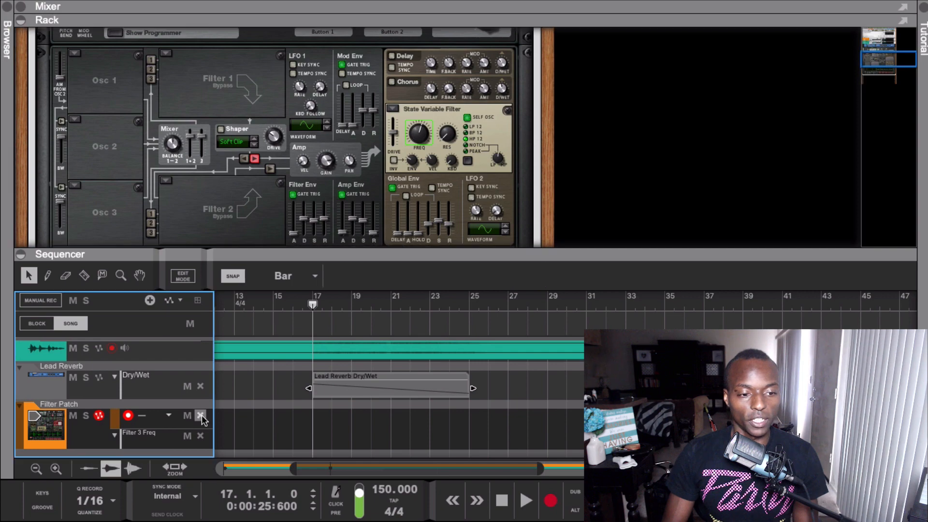
Set the Filter Patch track's color to Graphite
right_click(42, 419)
mouse_move(193, 334)
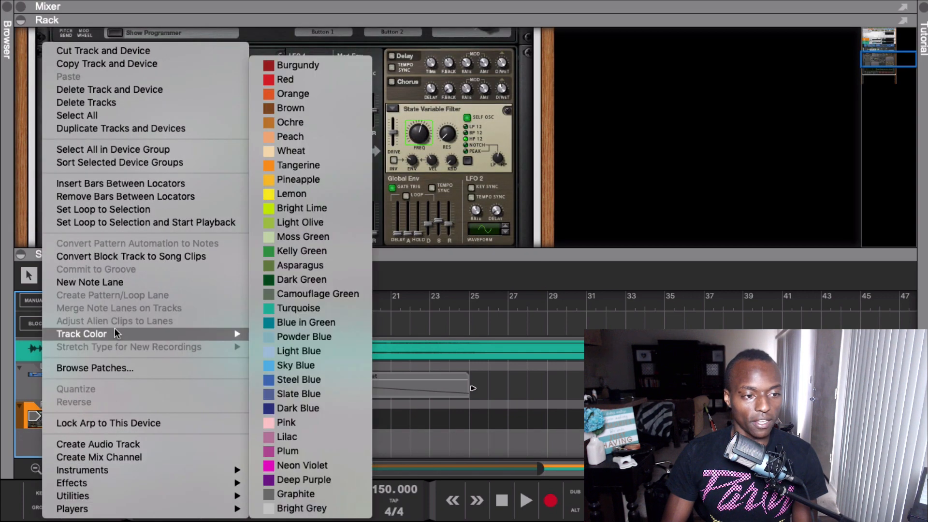
left_click(296, 494)
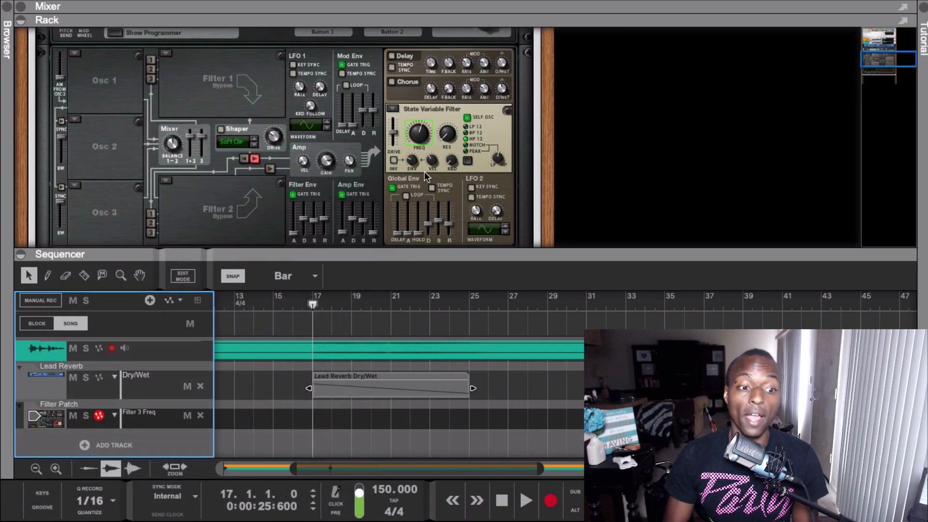
Rename the Filter Patch Thor device as "Lead HP"
scroll(198, 139, "up", 5)
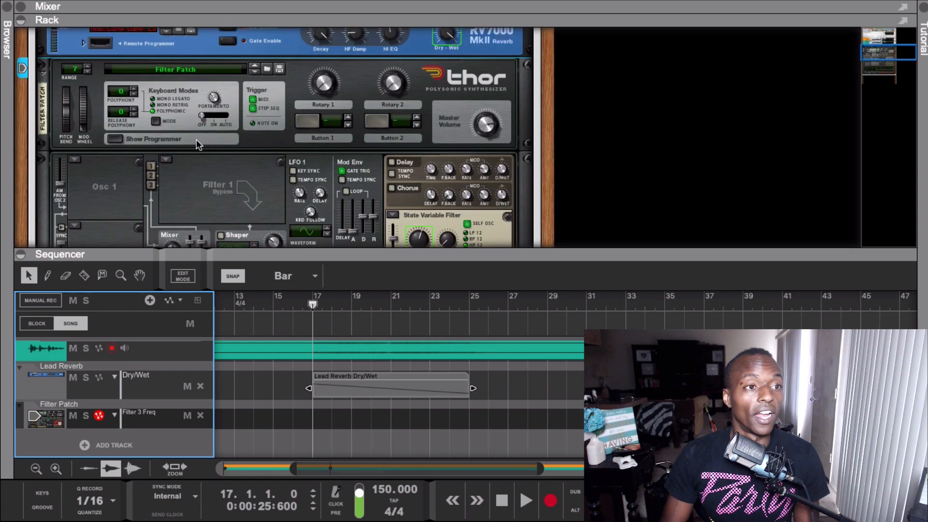
scroll(123, 144, "up", 3)
scroll(123, 144, "down", 3)
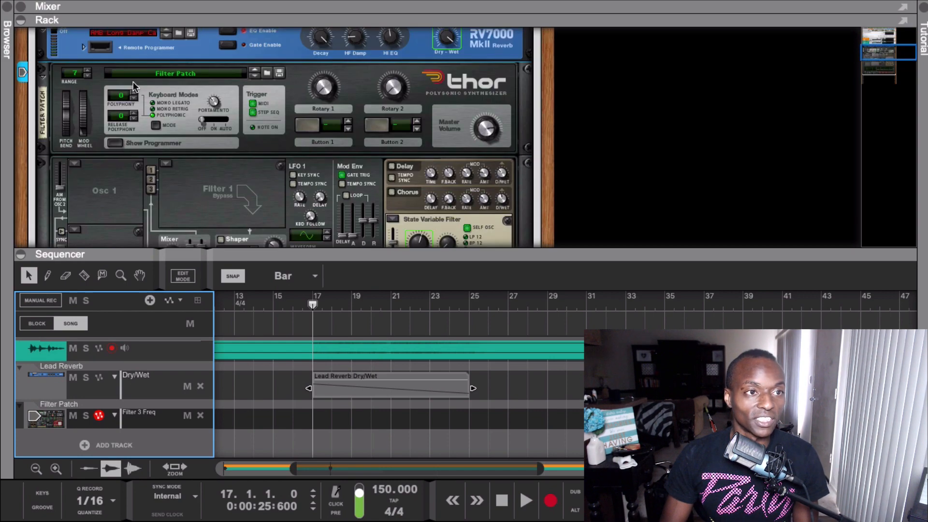
scroll(131, 90, "up", 1)
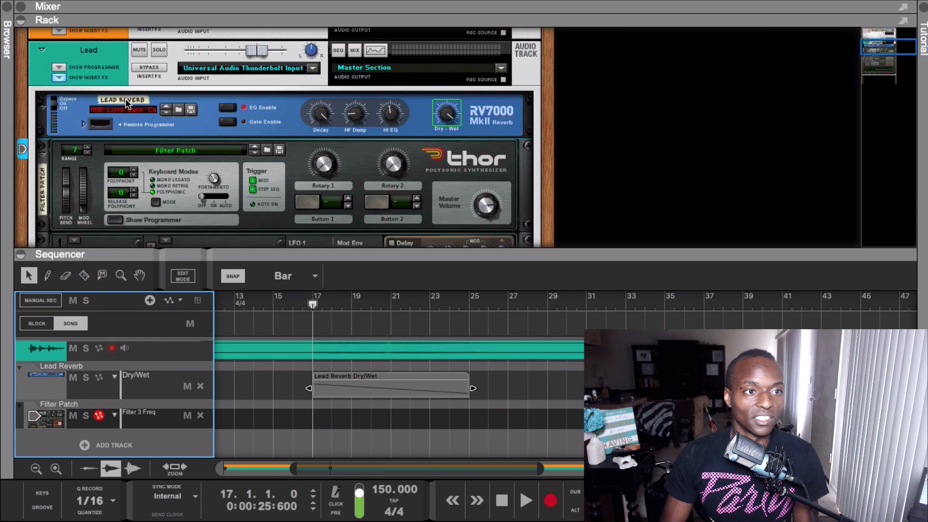
double_click(126, 102)
key("super+c")
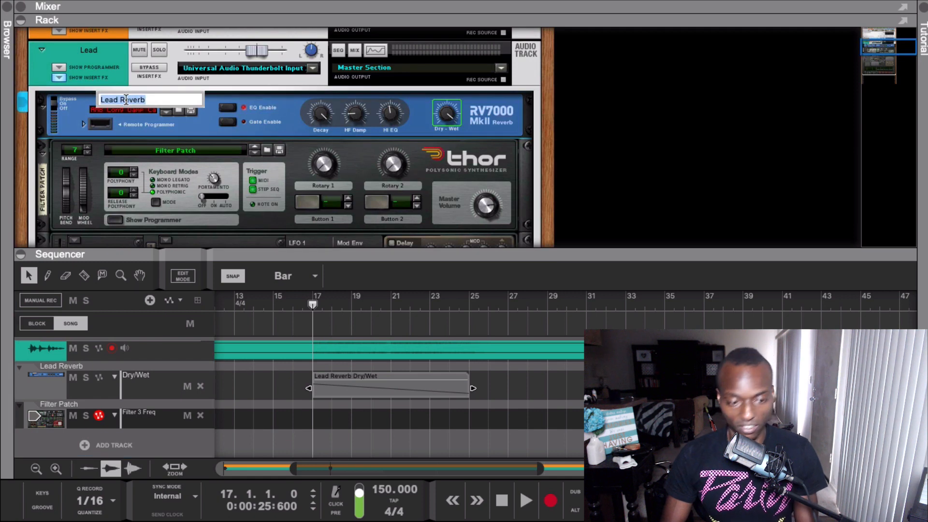
left_click(45, 188)
key("super+v")
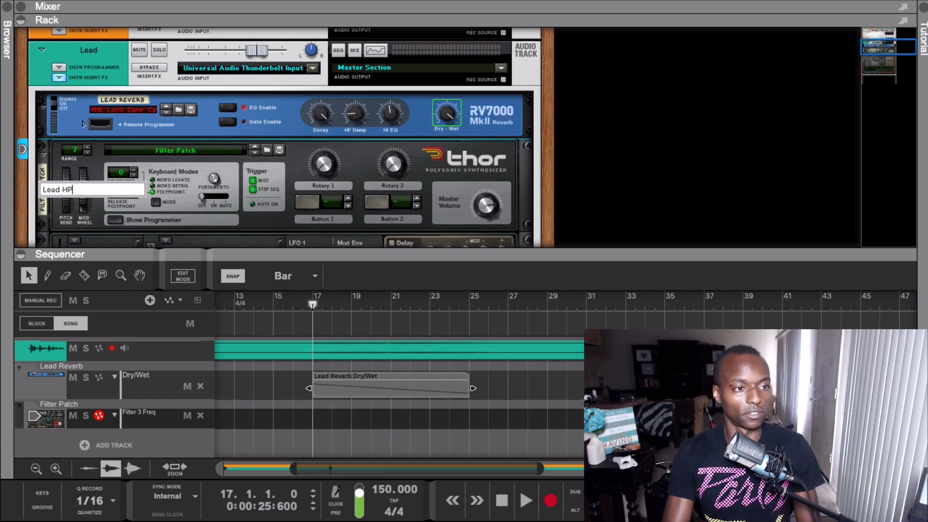
key("Return")
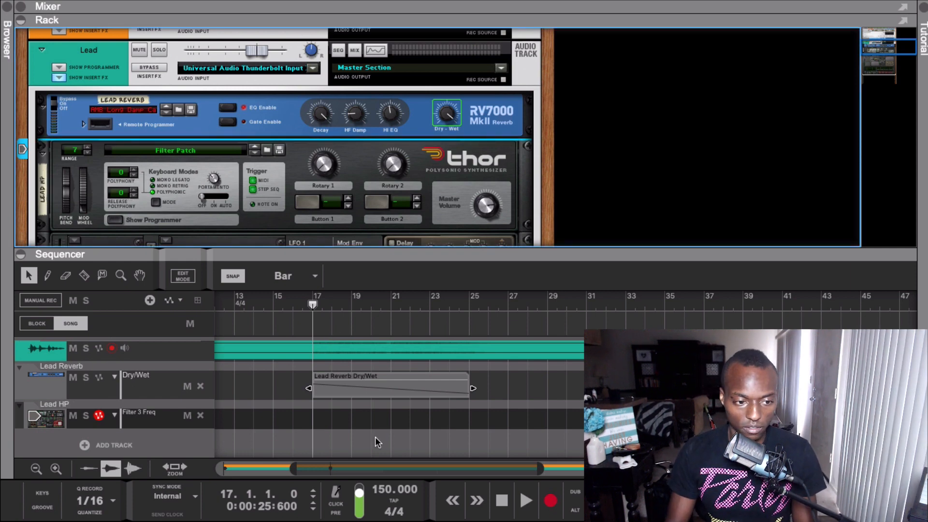
Create a one-bar automation clip at bar 17 on the Lead HP track's Filter 3 Freq lane and open it for inline editing
double_click(322, 420)
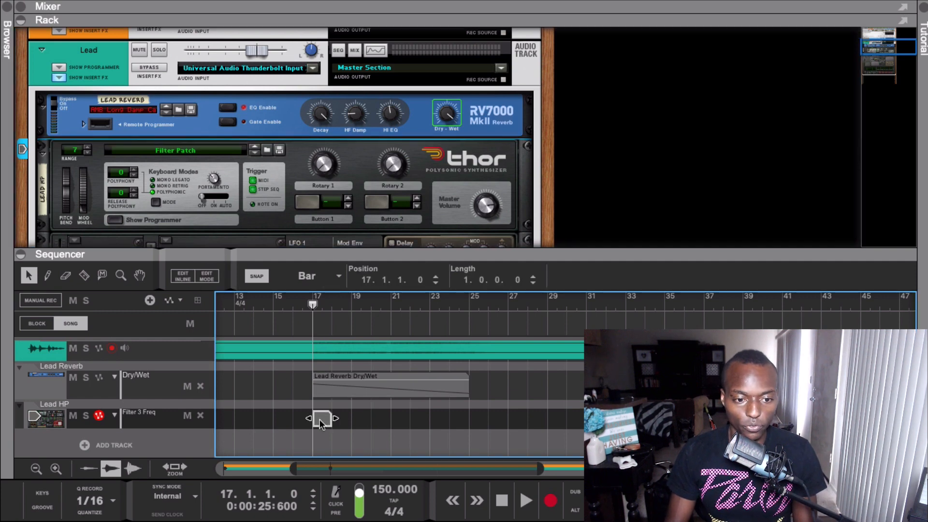
double_click(322, 419)
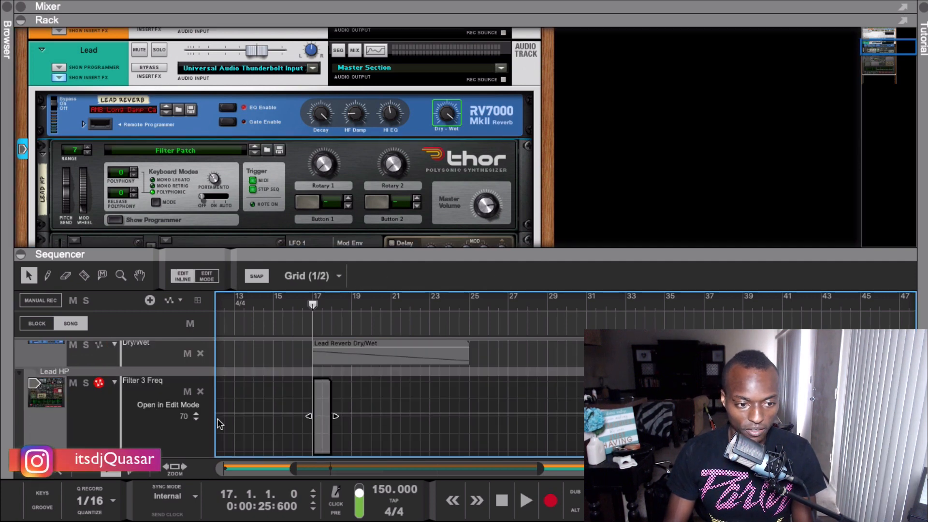
Draw a downward ramp in the Lead HP Filter 3 Freq clip from bar 17 to a value of 0 at bar 18
mouse_move(180, 416)
left_mouse_down()
mouse_move(180, 400)
mouse_move(183, 410)
left_mouse_up()
key("super+z")
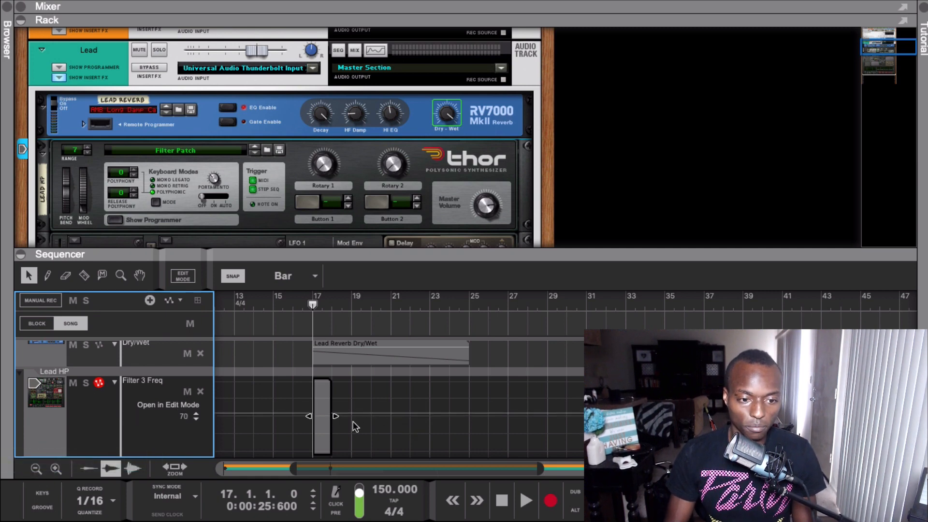
scroll(318, 409, "up", 2)
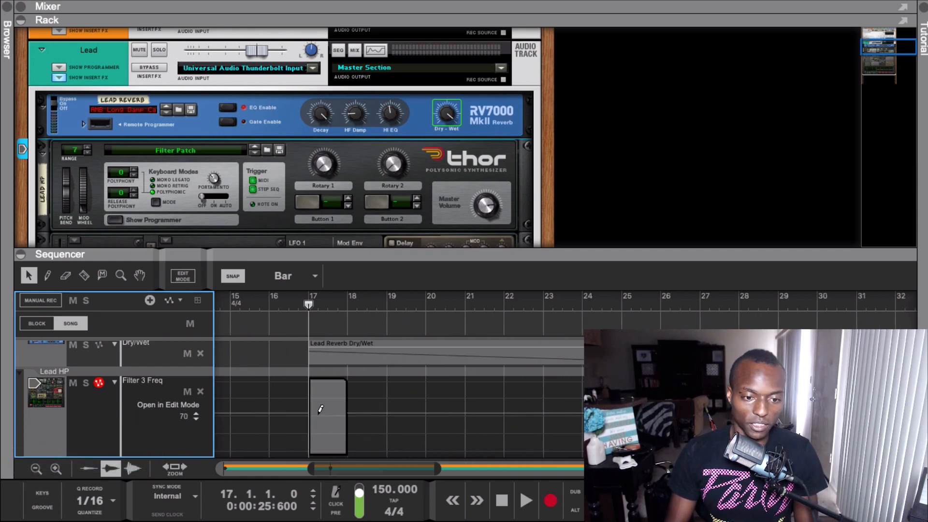
left_click(313, 412, "super")
left_click(347, 450, "super")
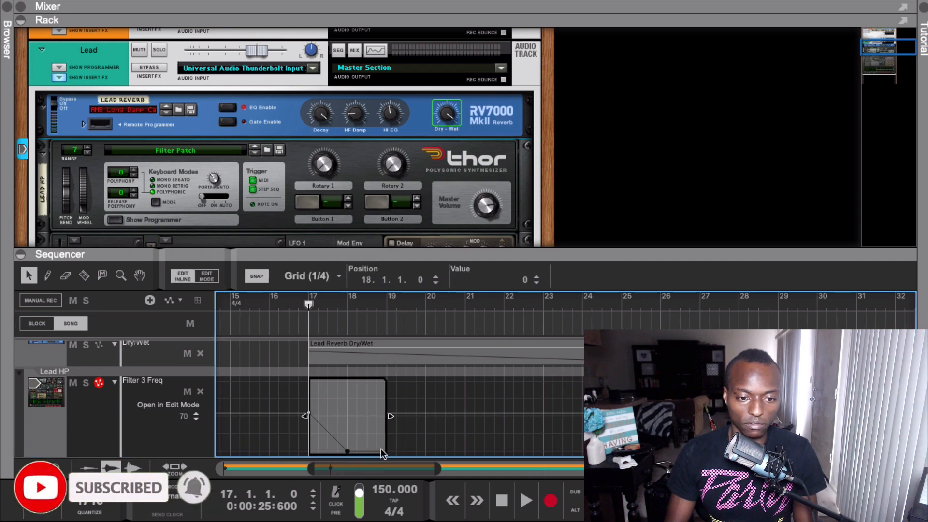
Trim the clip's end back to bar 18, then stretch it together with its ramp to bar 25 and start playback
left_click_drag(390, 417, 348, 418)
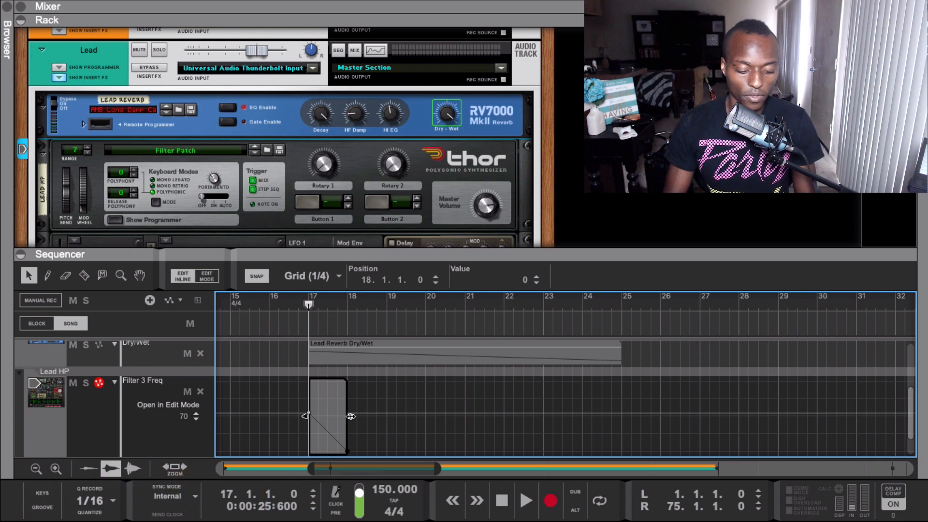
left_click_drag(351, 417, 623, 417)
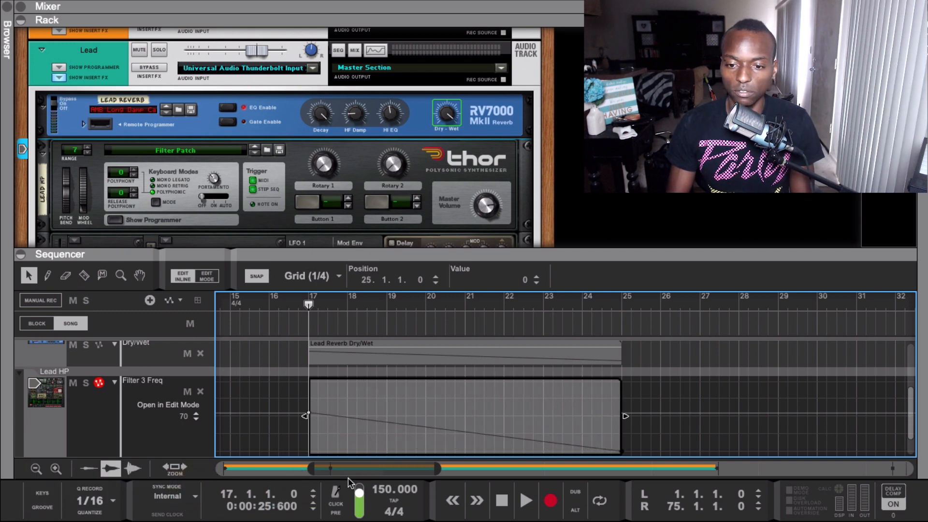
key("space")
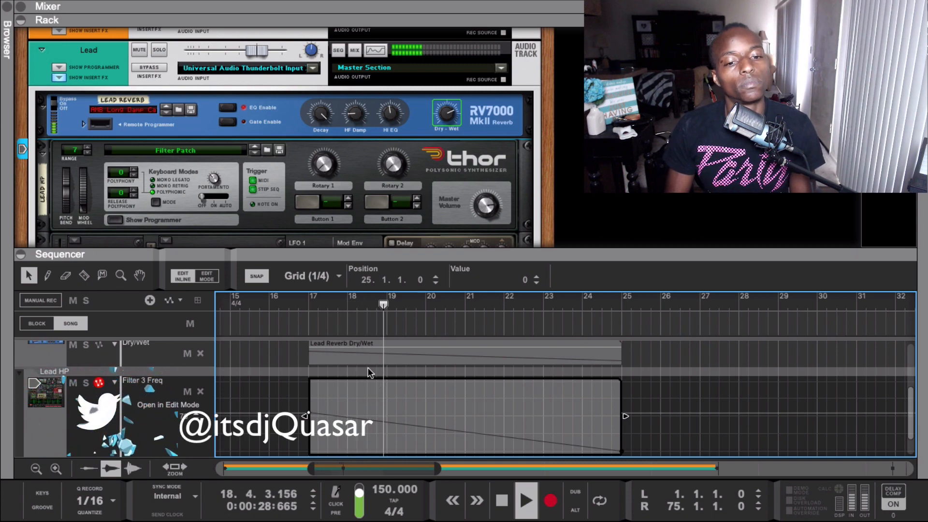
Leave inline editing and add a label to the Filter 3 Freq automation clip
key("Escape")
right_click(369, 416)
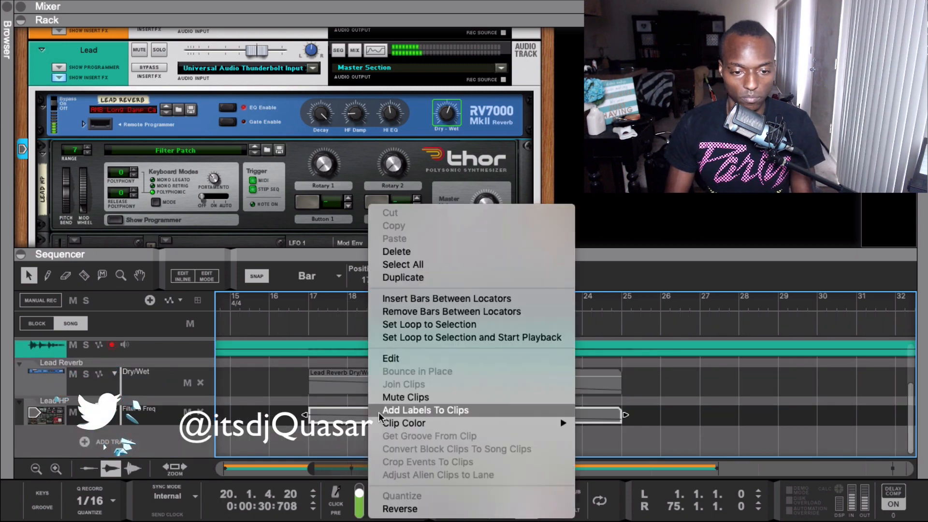
left_click(401, 410)
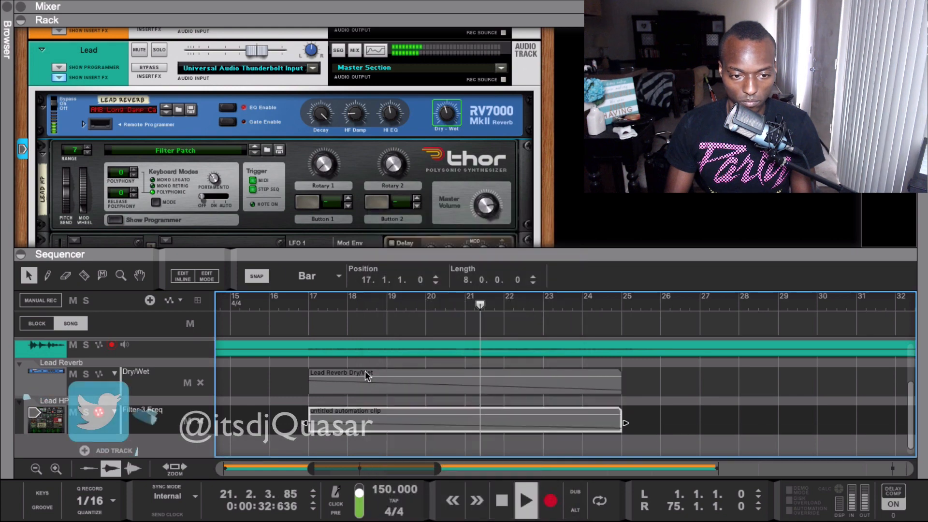
Name the Filter 3 Freq clip "Lead HP Freq." and stop playback
double_click(354, 410)
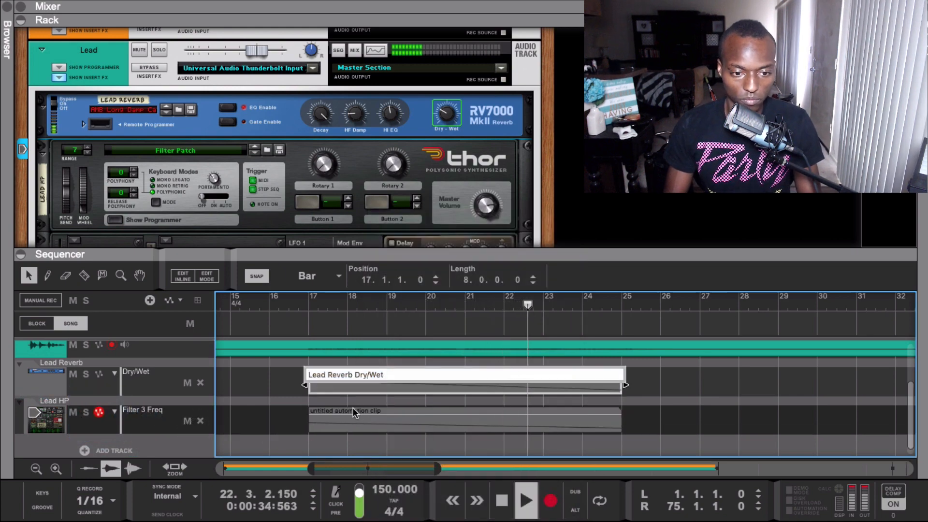
double_click(58, 401)
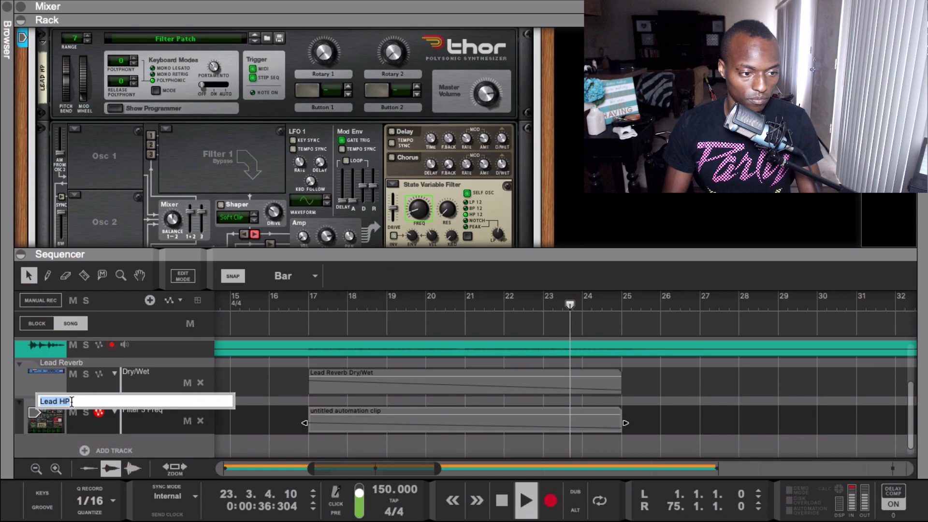
double_click(324, 410)
type("Lead HP")
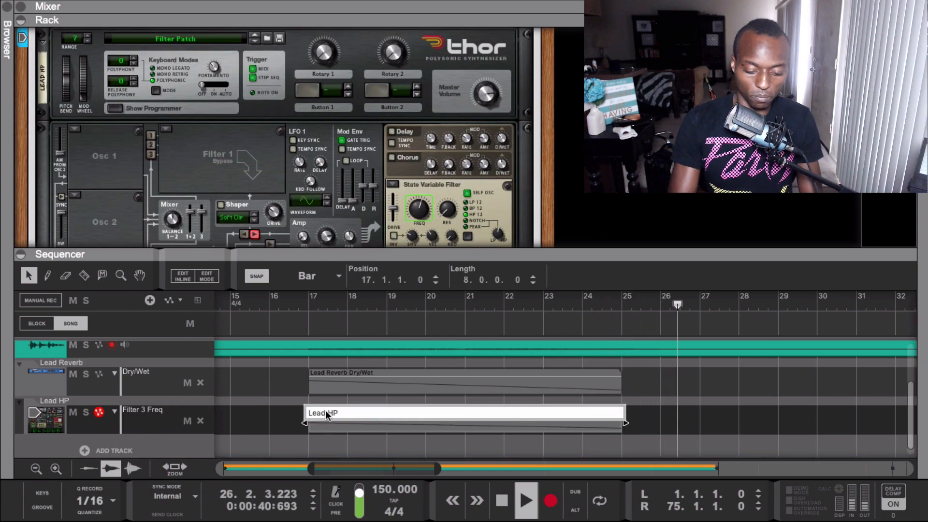
type(" Freq/")
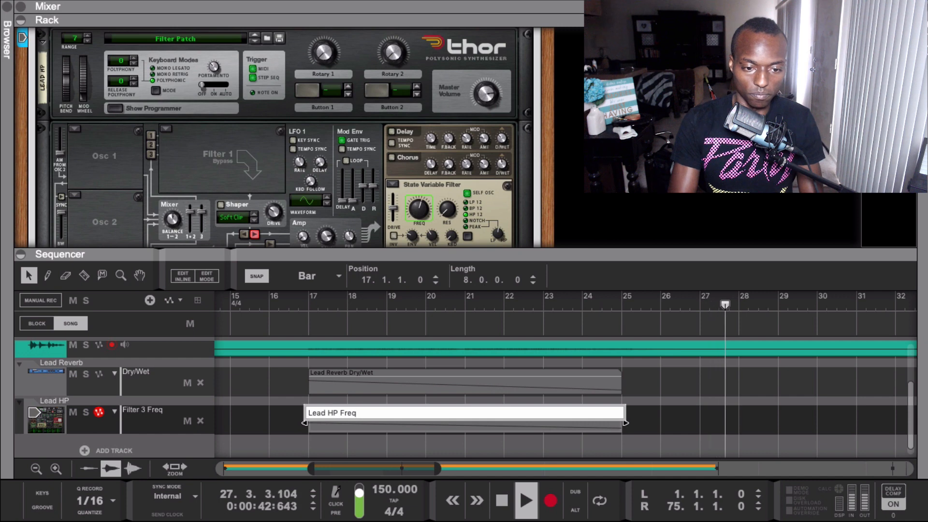
key("BackSpace")
type(".")
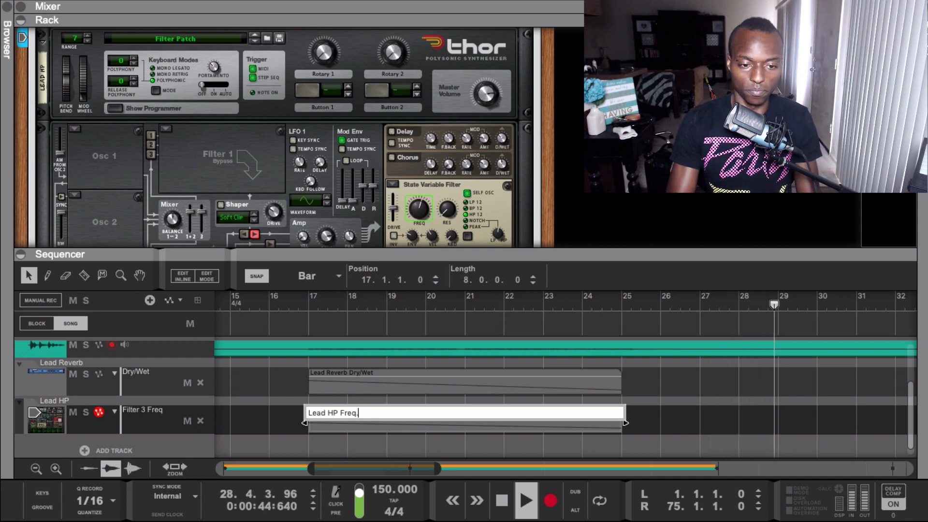
key("Return")
key("space")
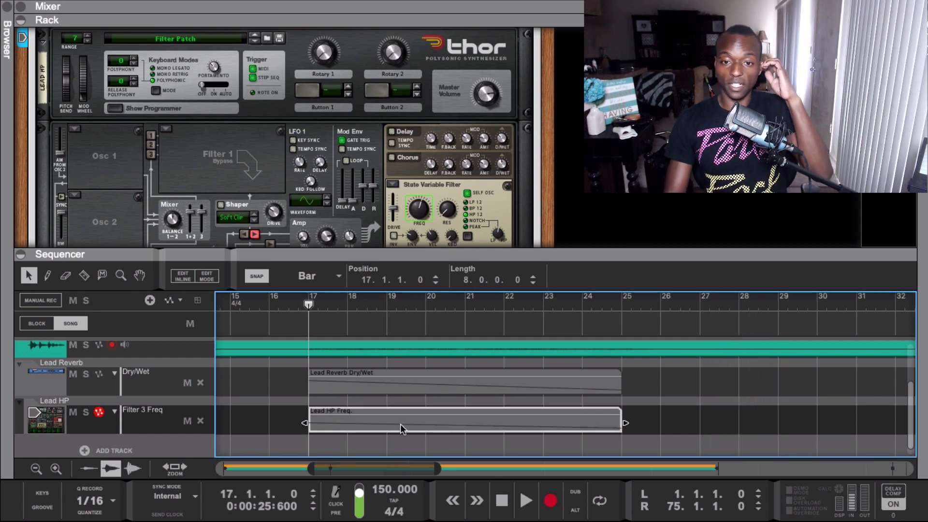
Enlarge the rack over the sequencer area and collapse the Lead HP Thor
left_click_drag(311, 257, 332, 462)
scroll(106, 190, "up", 2)
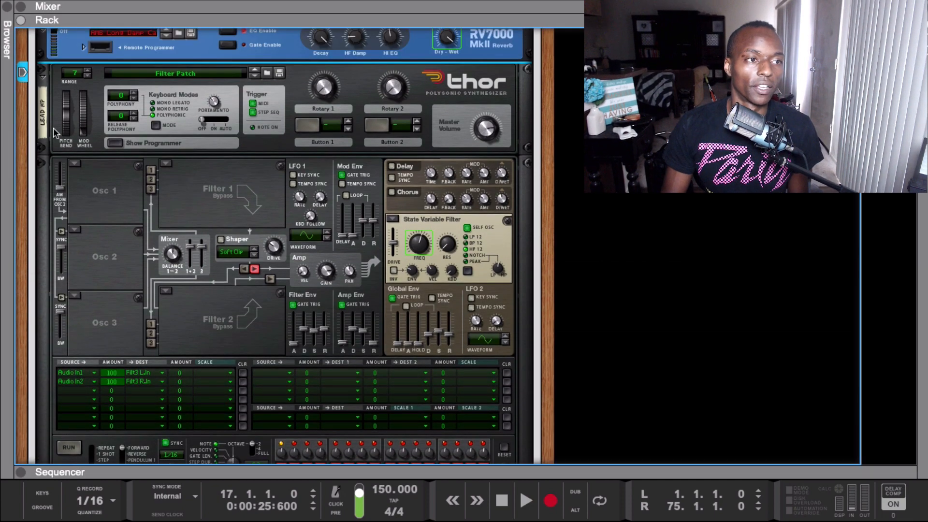
left_click(42, 78)
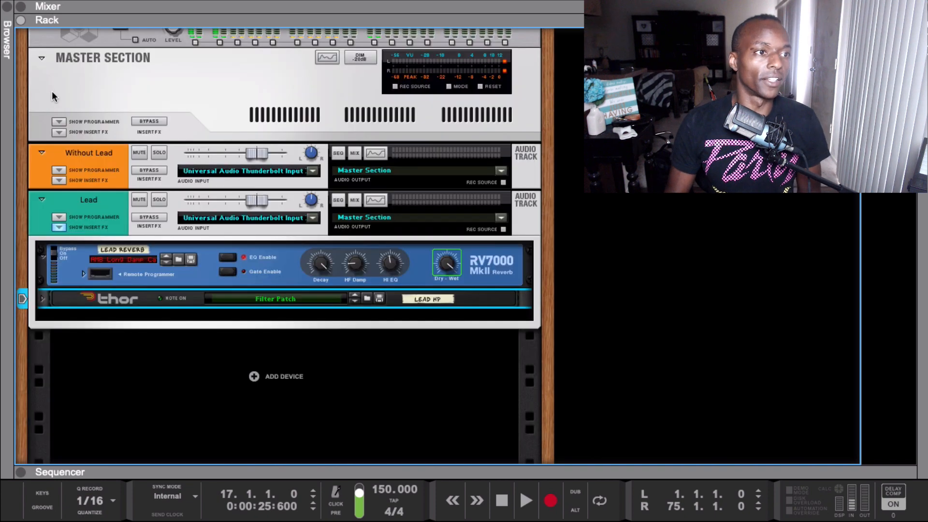
Add Filter Patch.thor from the Quasar Patches folder below the Lead HP Thor in the Lead track's insert effects, and close the browser
left_click(121, 319)
right_click(121, 317)
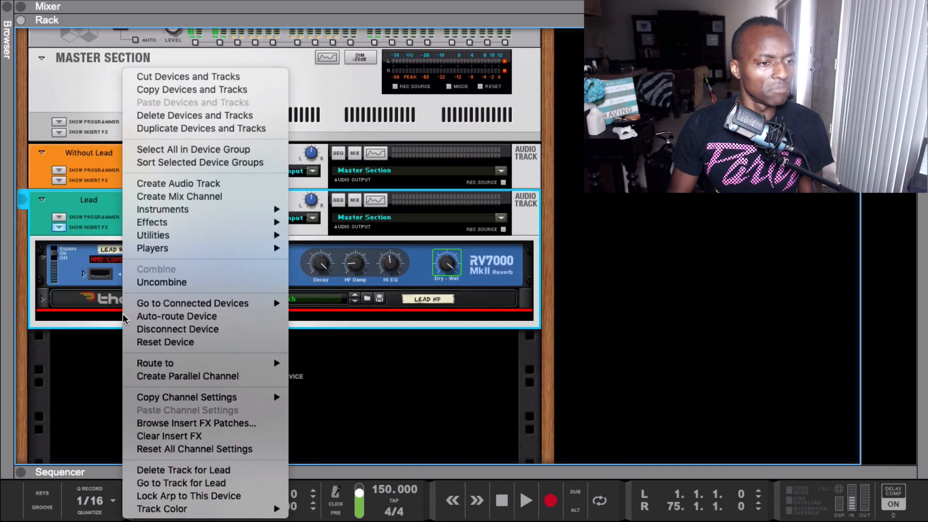
left_click(7, 8)
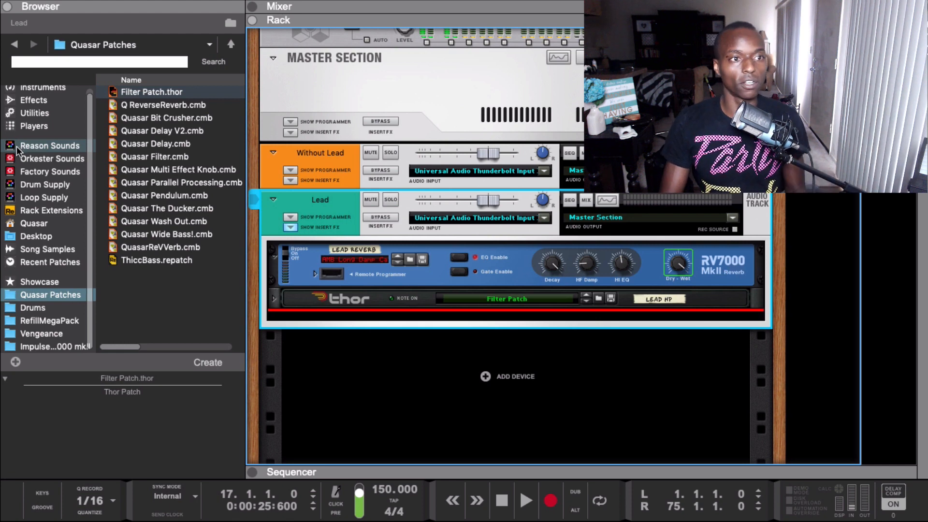
mouse_move(119, 92)
left_mouse_down()
mouse_move(341, 262)
mouse_move(380, 313)
left_mouse_up()
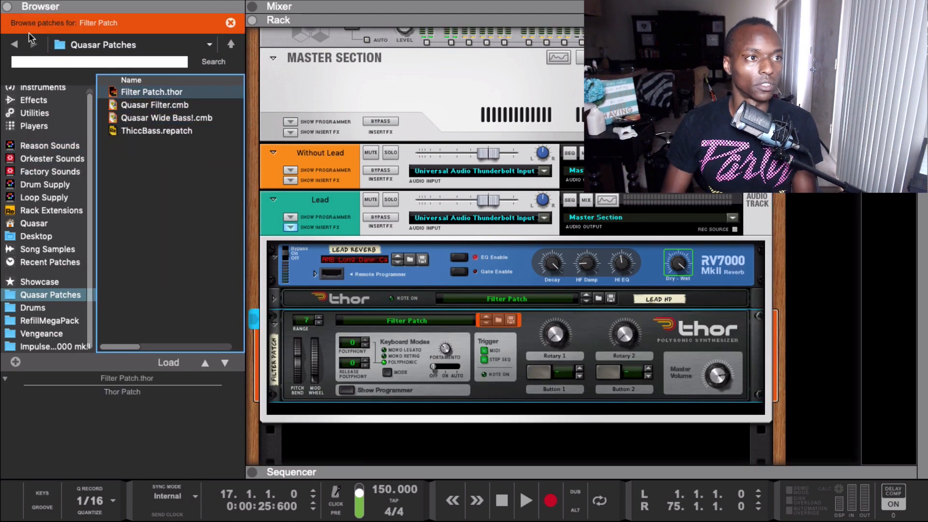
left_click(7, 6)
Show the new Filter Patch Thor's programmer and examine its State Variable Filter and audio input routing
scroll(253, 264, "down", 4)
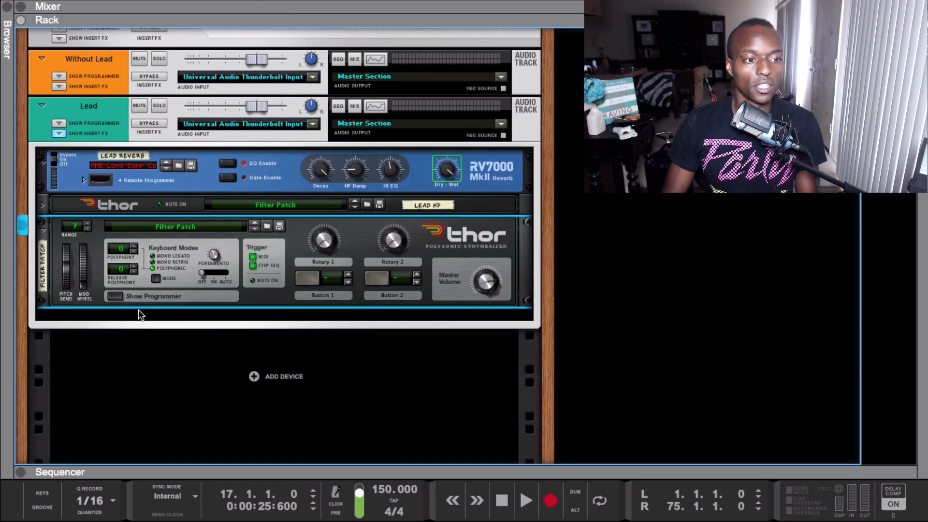
left_click(115, 296)
scroll(284, 330, "down", 10)
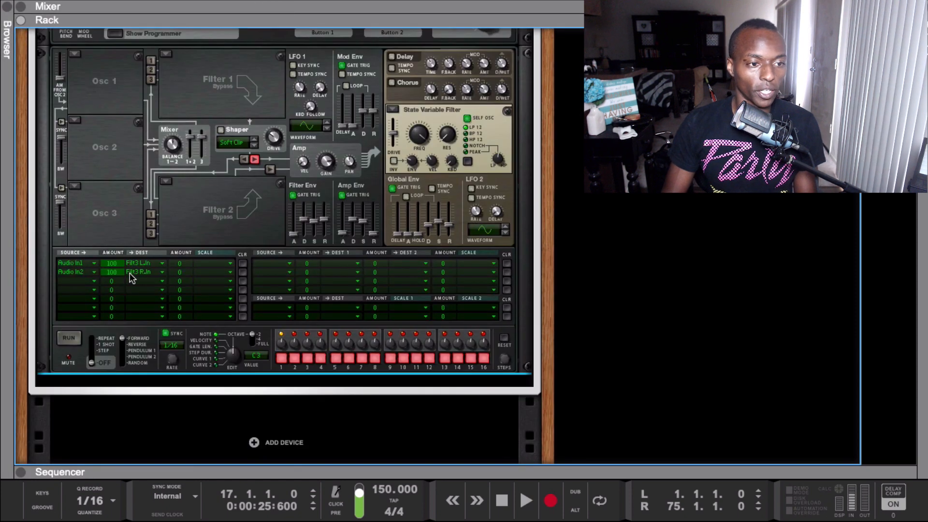
scroll(231, 317, "up", 2)
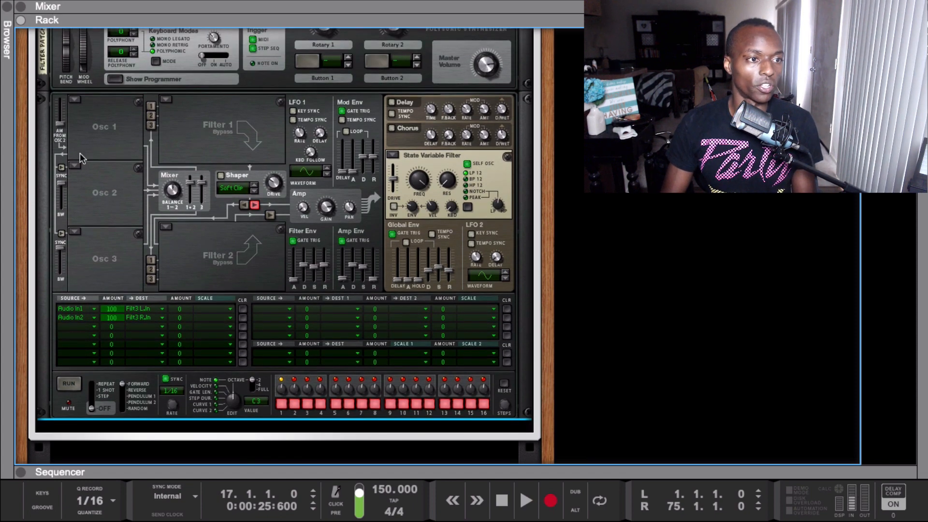
scroll(136, 114, "up", 4)
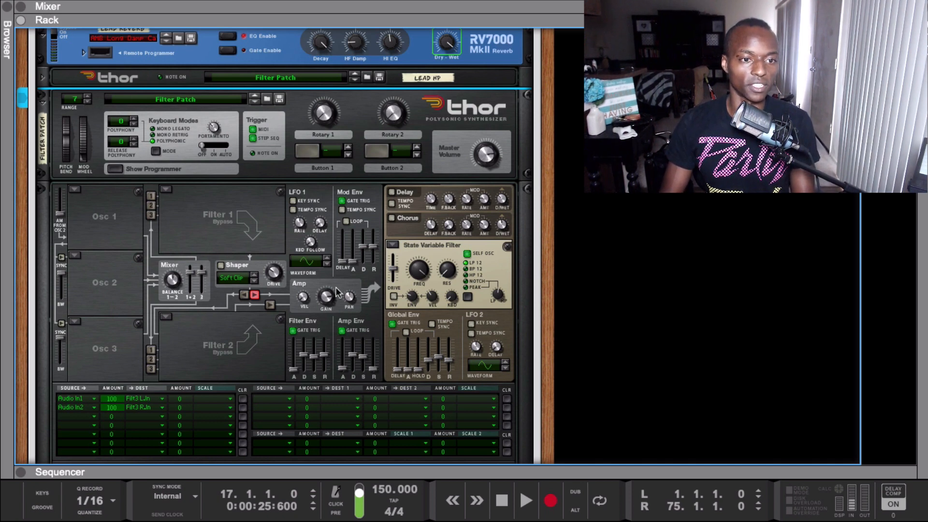
scroll(386, 188, "down", 5)
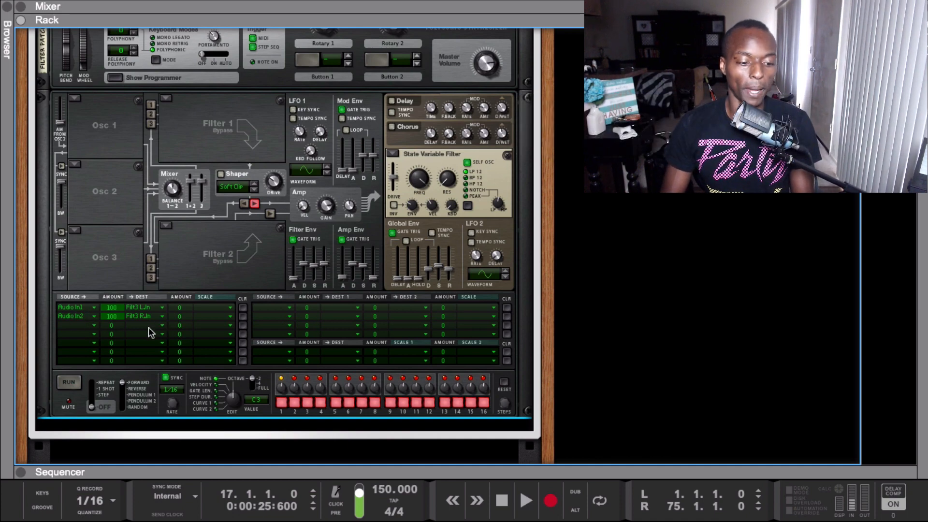
Flip the rack to its rear side and expand the Lead HP Thor to inspect the Lead insert chain's cabling
key("Tab")
scroll(425, 167, "up", 5)
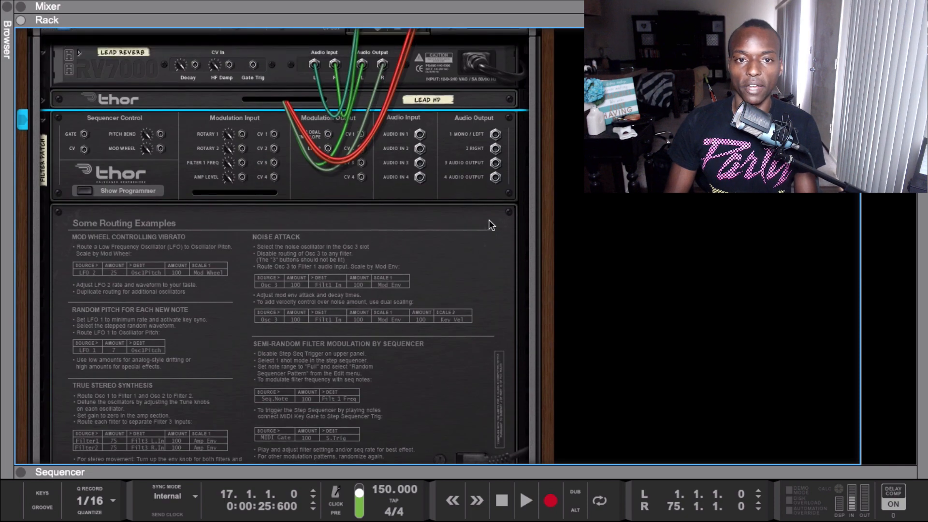
scroll(488, 219, "up", 8)
scroll(478, 221, "down", 5)
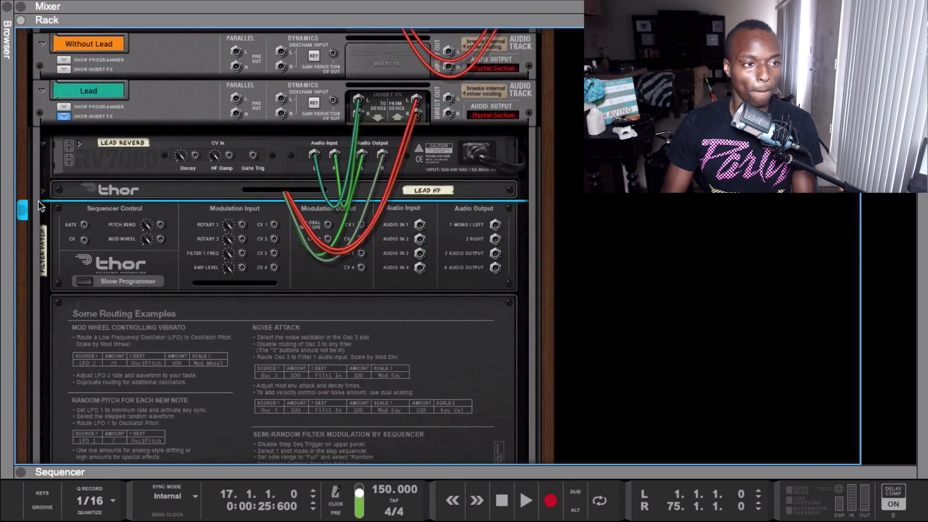
left_click(43, 198)
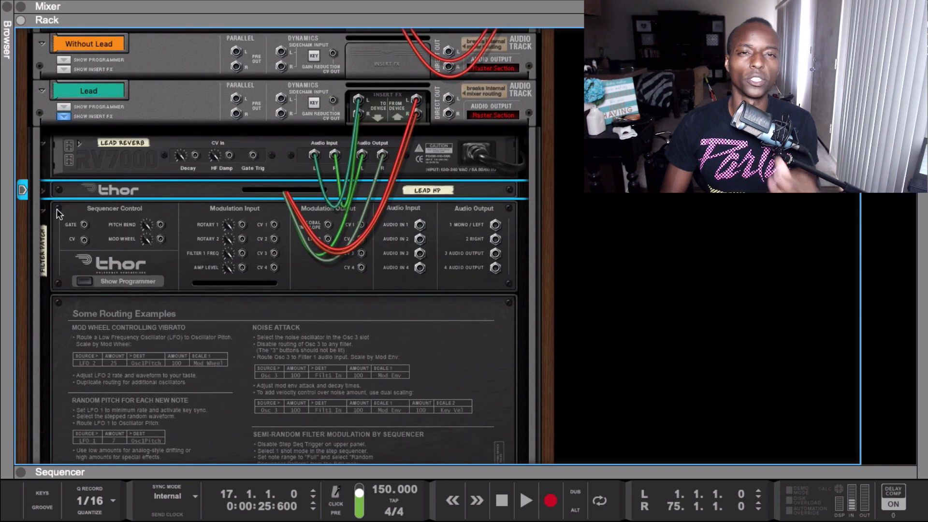
scroll(254, 188, "down", 3)
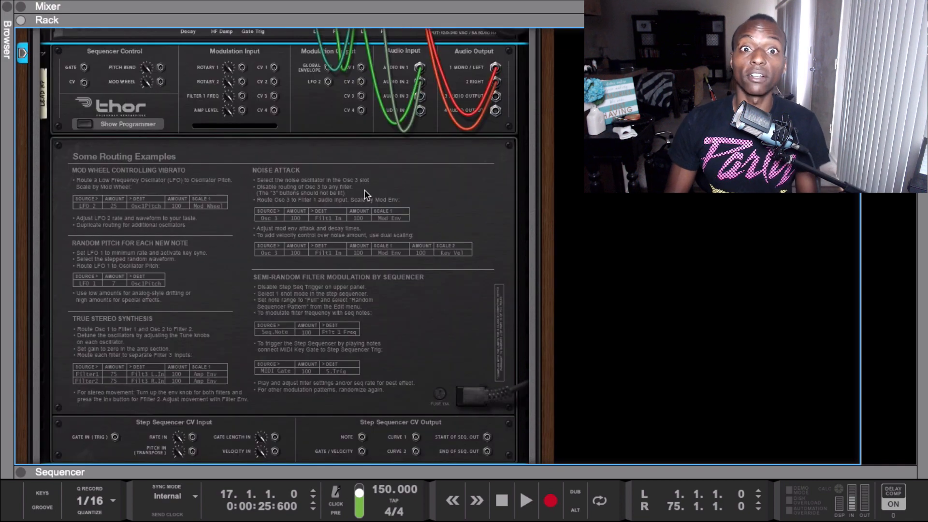
scroll(370, 188, "up", 4)
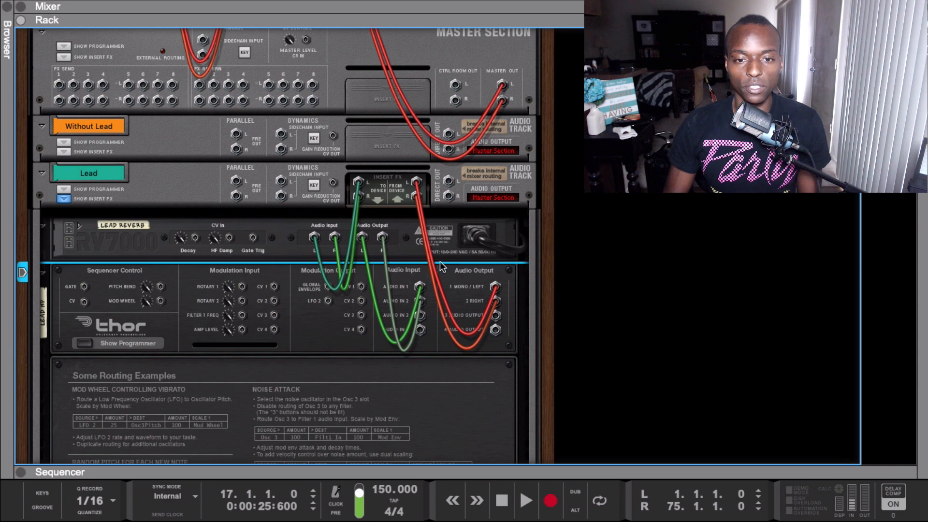
Rewire Lead HP's main audio outputs into the new Filter Patch Thor and route that Thor's outputs back to the Lead insert return
left_click_drag(418, 183, 428, 237)
left_click_drag(496, 298, 494, 100)
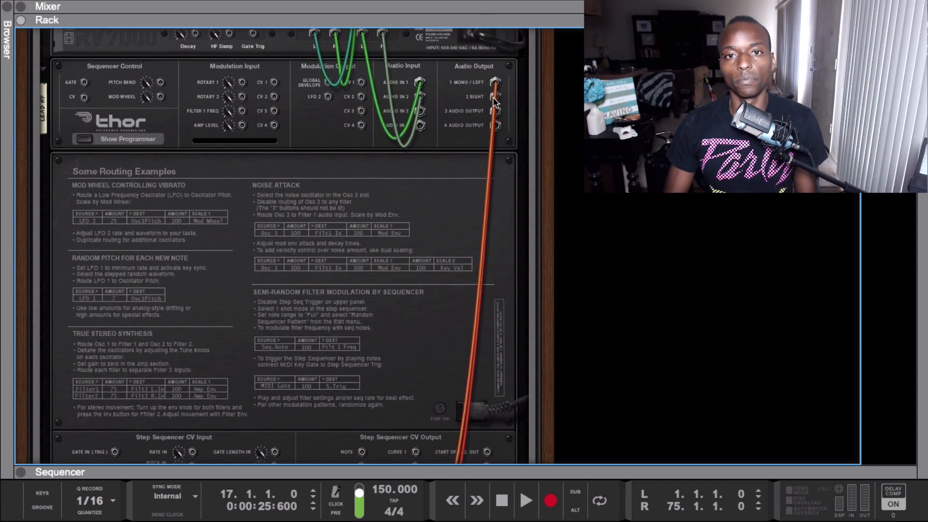
scroll(518, 314, "down", 4)
left_click_drag(497, 319, 416, 158)
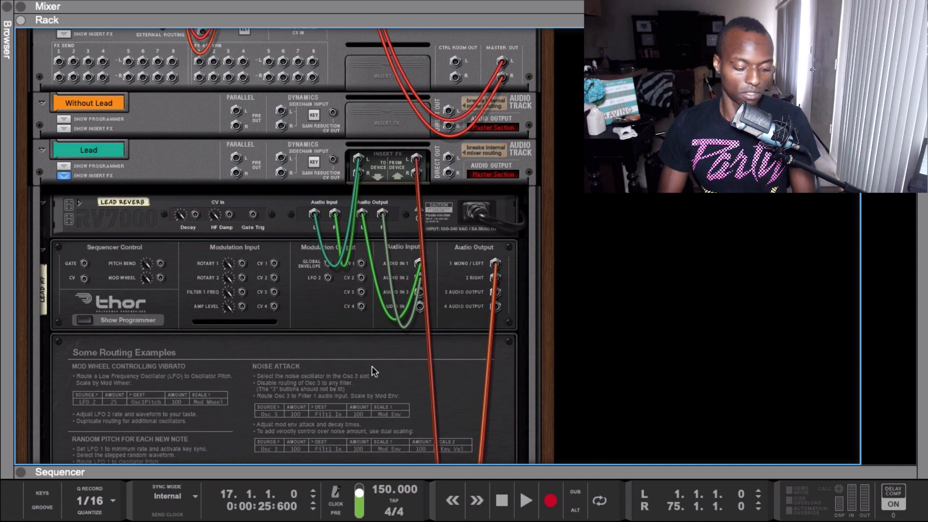
Flip the rack back to its front side and hide the Lead HP Thor's programmer
key("Tab")
scroll(210, 397, "down", 6)
scroll(186, 340, "up", 3)
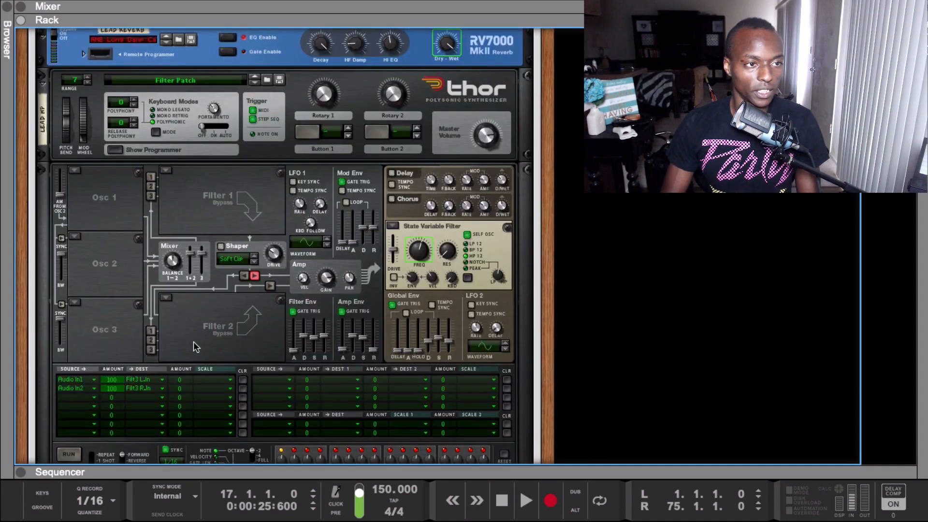
left_click(105, 152)
left_click(112, 149)
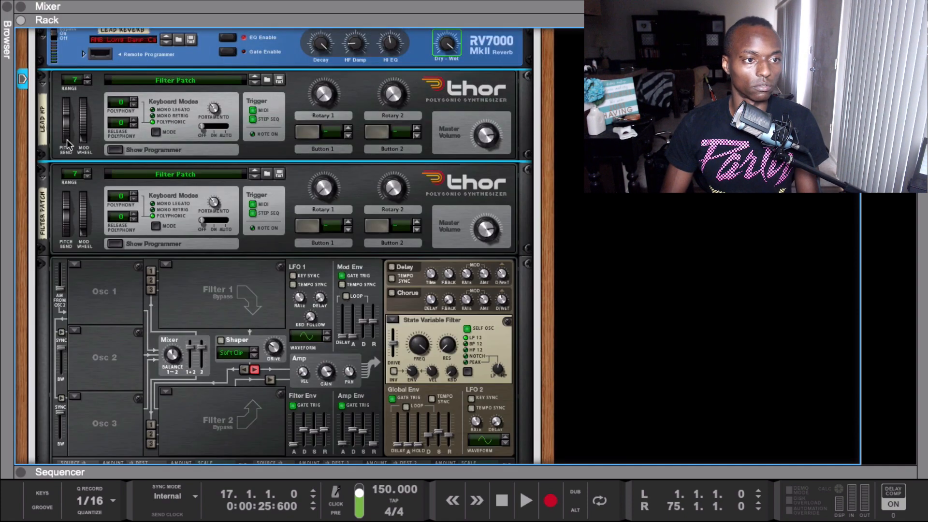
Rename the second Thor, still called Filter Patch, as Lead LP
double_click(44, 126)
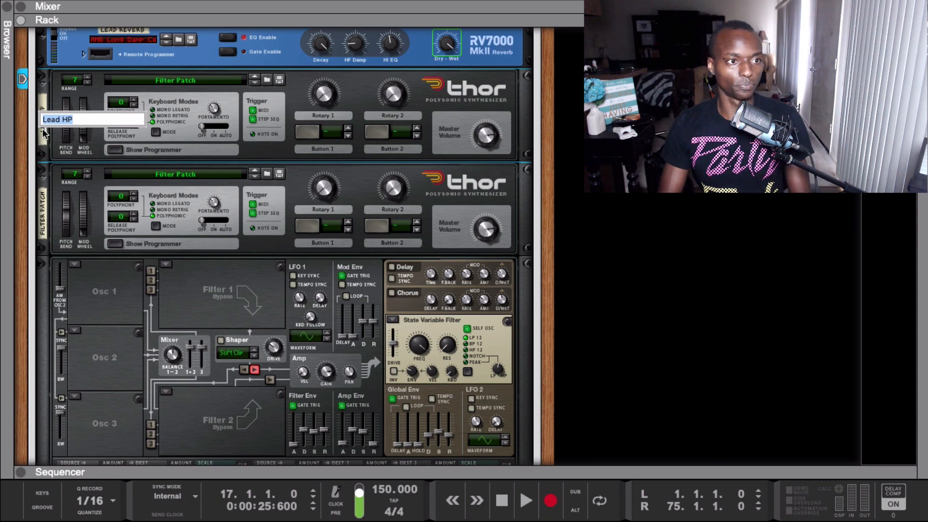
double_click(42, 225)
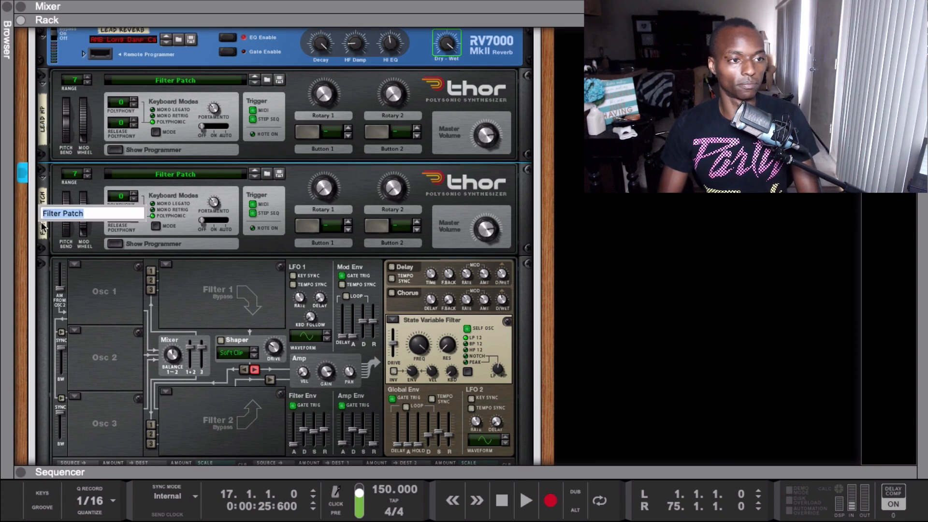
type("Lead HP")
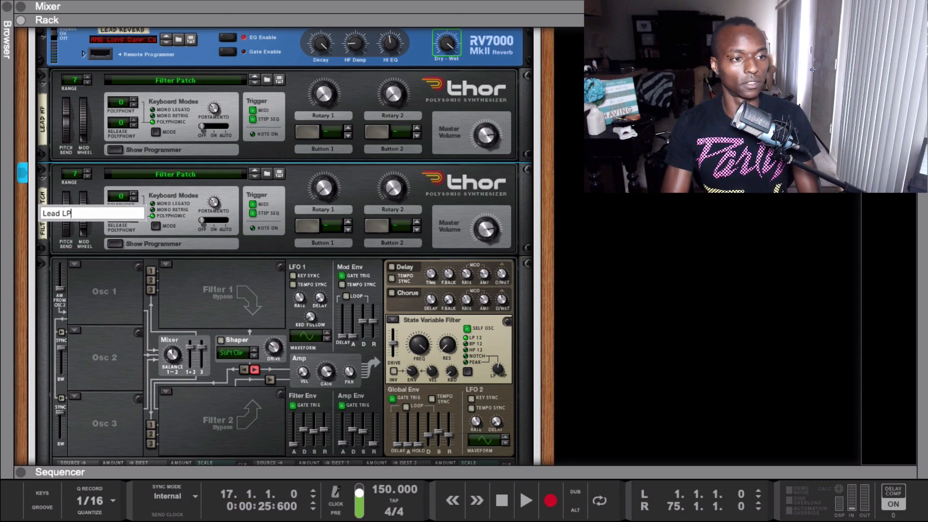
key("Return")
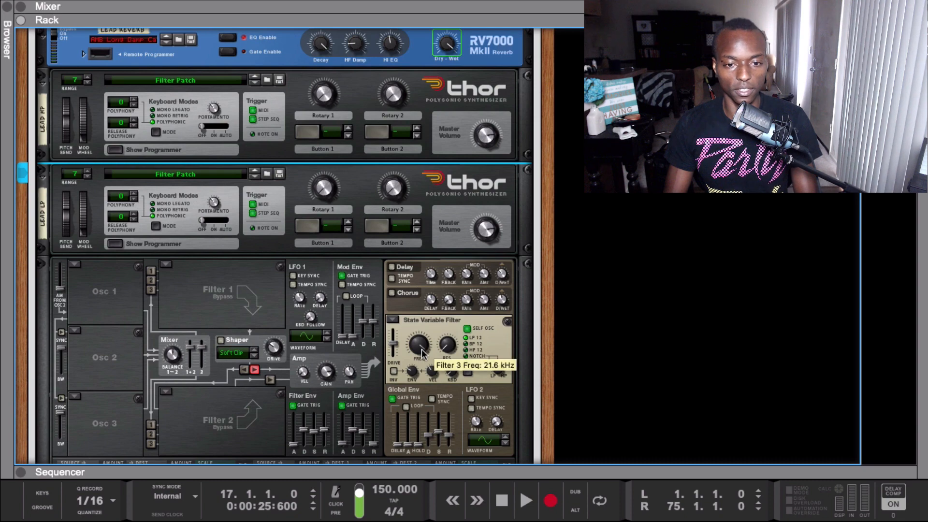
Lower the frequency of Lead LP's State Variable Filter to about midway while playing the song
scroll(419, 300, "down", 5)
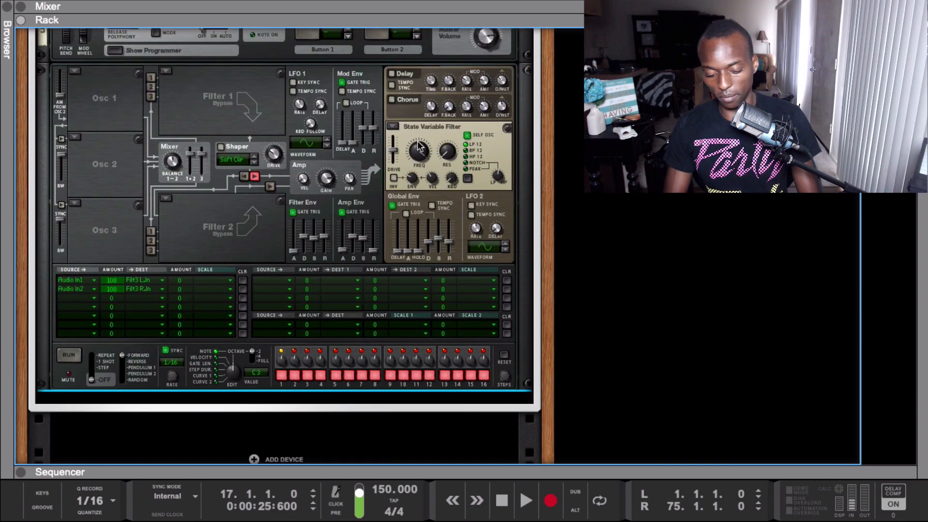
key("space")
left_click_drag(420, 148, 446, 151)
key("space")
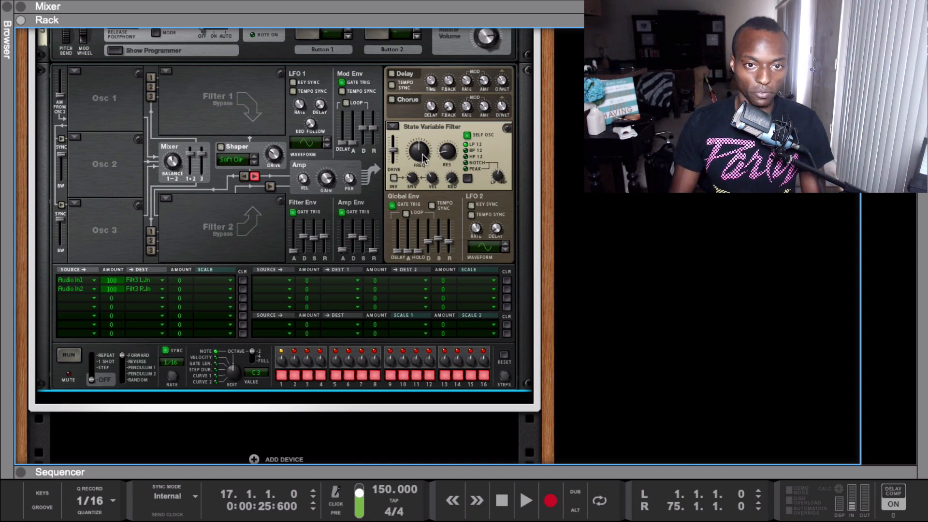
Create an automation lane for Lead LP's Filter 3 Freq and set its track color to Graphite
left_click(423, 158, "alt")
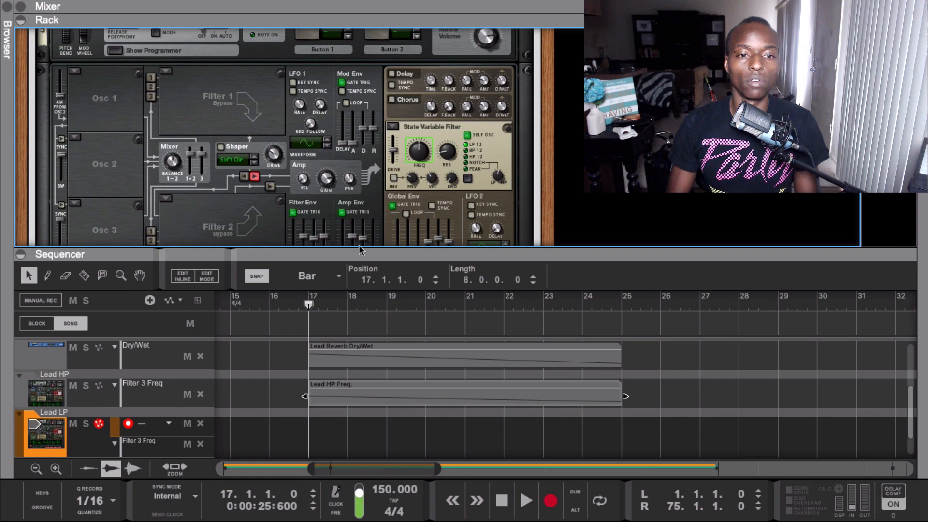
right_click(249, 207)
mouse_move(323, 508)
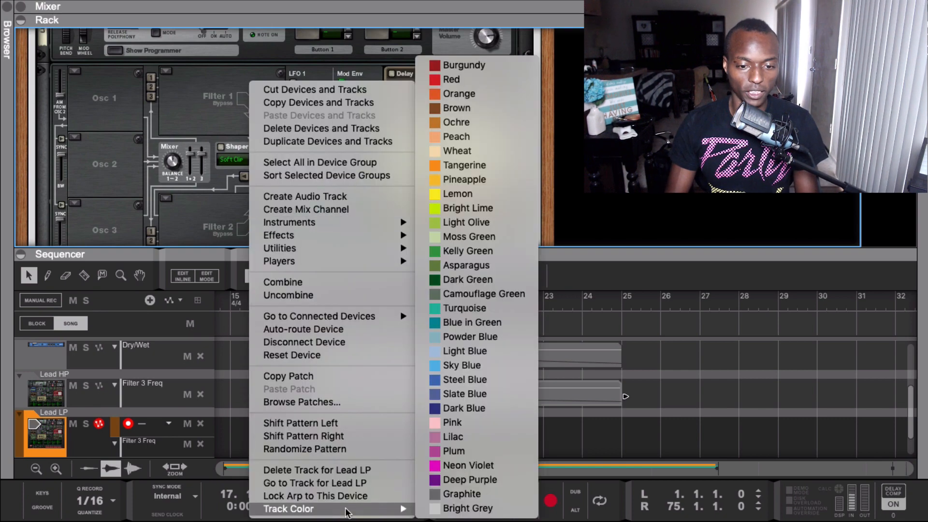
left_click(443, 494)
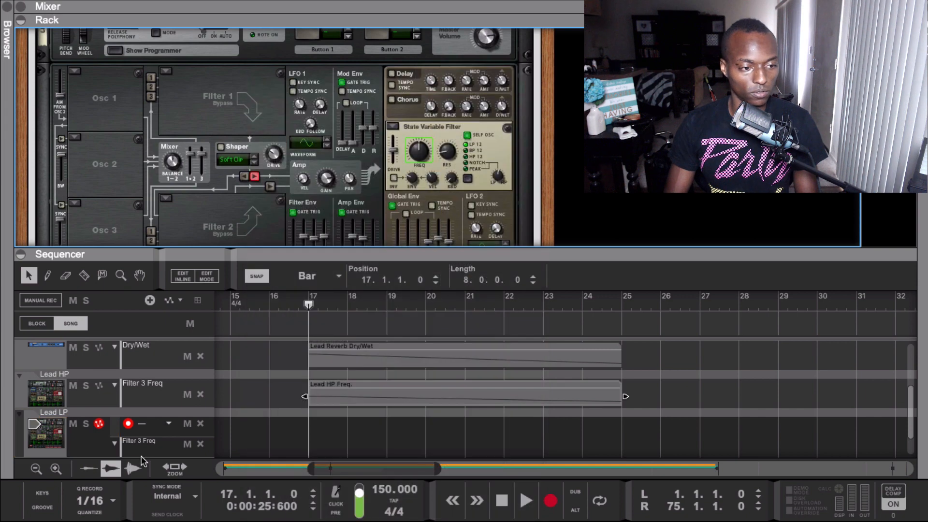
Delete Lead LP's empty note lane and create an automation clip at bar 17 in its Filter 3 Freq lane, open for editing
left_click(201, 423)
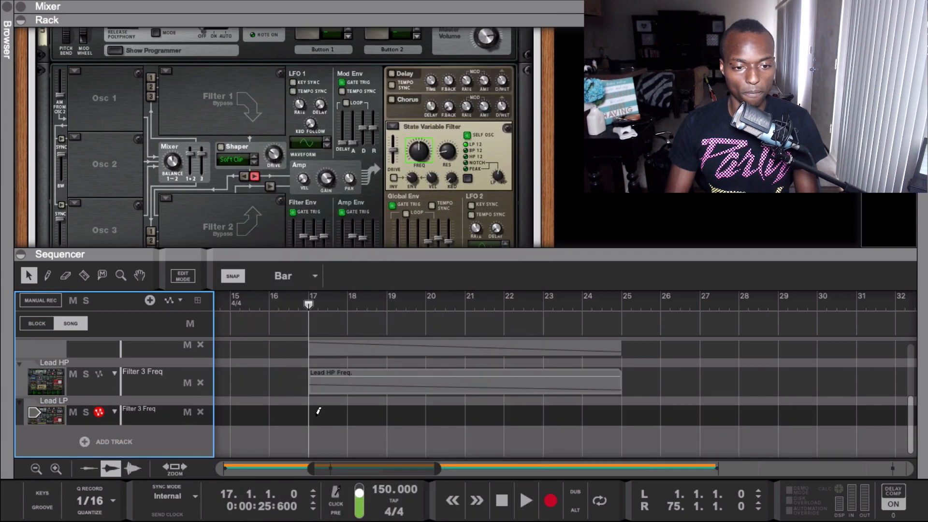
left_click(319, 411)
double_click(336, 416)
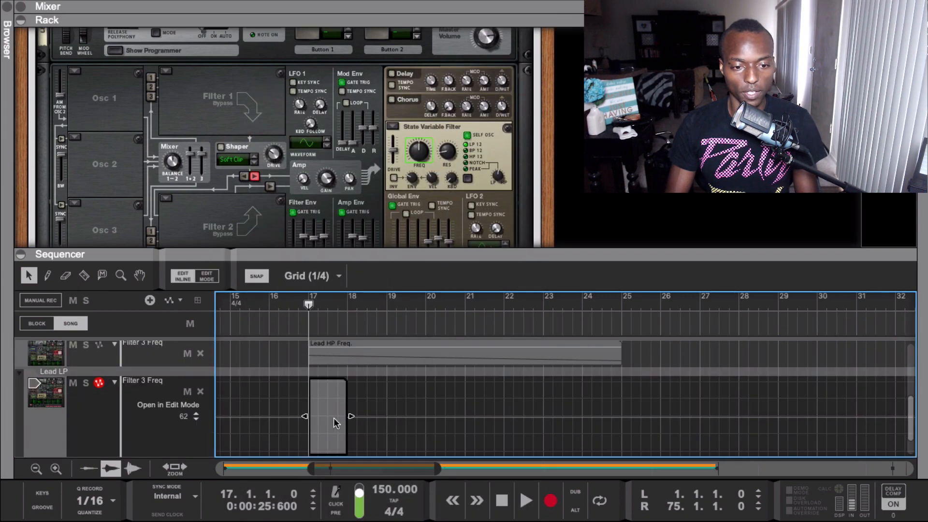
Draw a rising filter frequency ramp from 61 at bar 17 up to 127 and extend the clip to bar 25
left_click(313, 413)
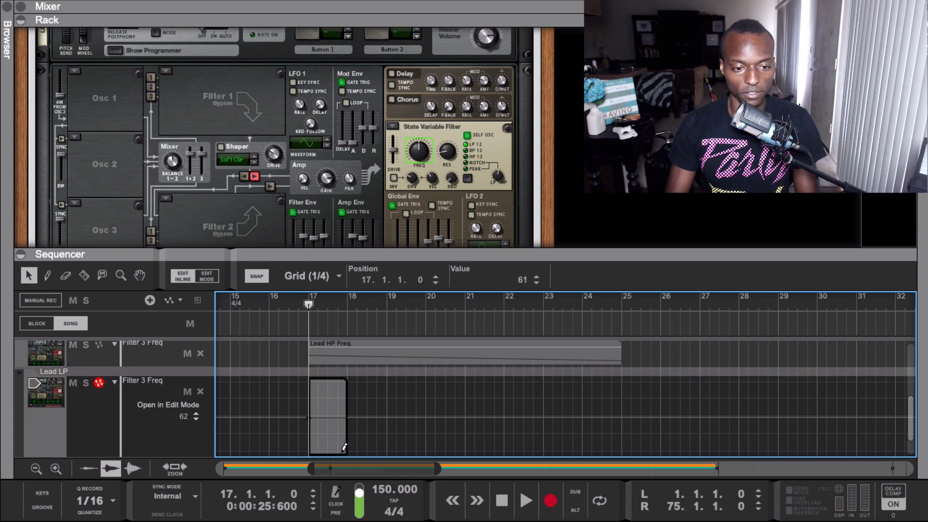
left_click(344, 447)
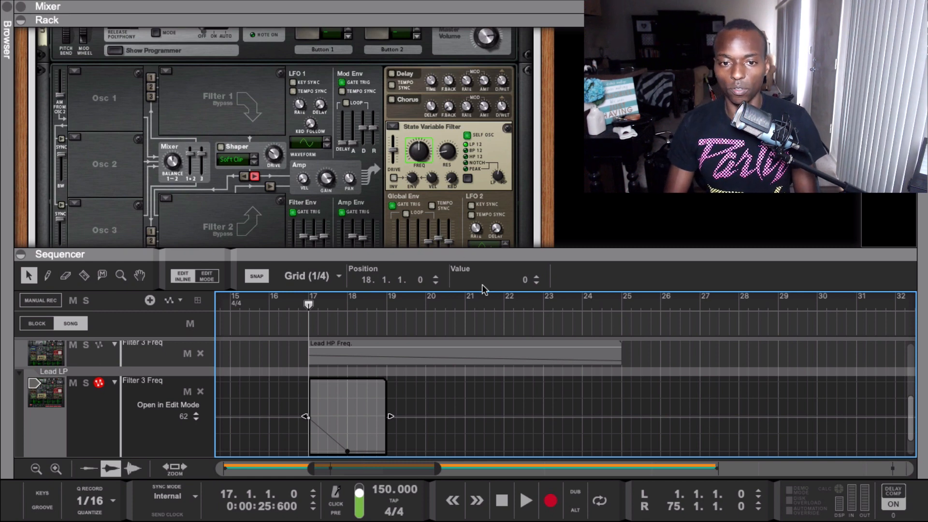
left_click_drag(526, 284, 521, 288)
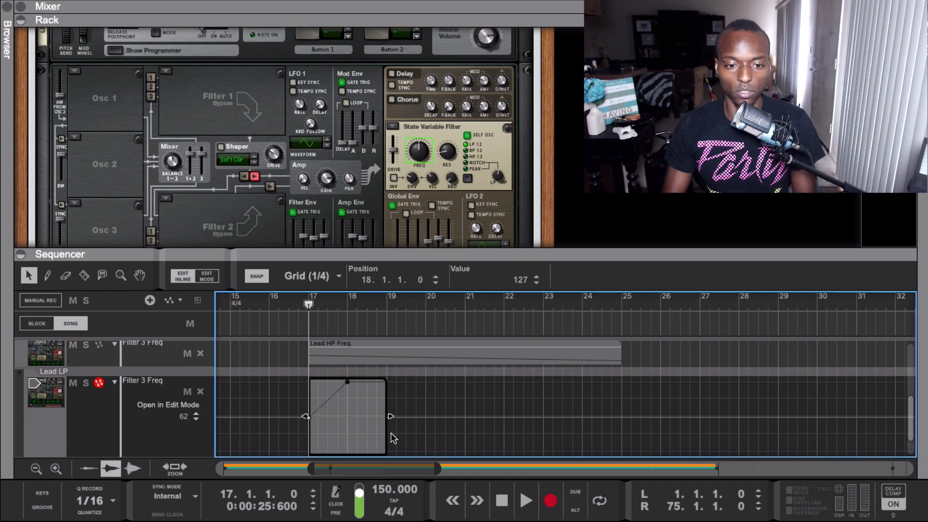
left_click_drag(390, 416, 625, 413)
double_click(359, 418)
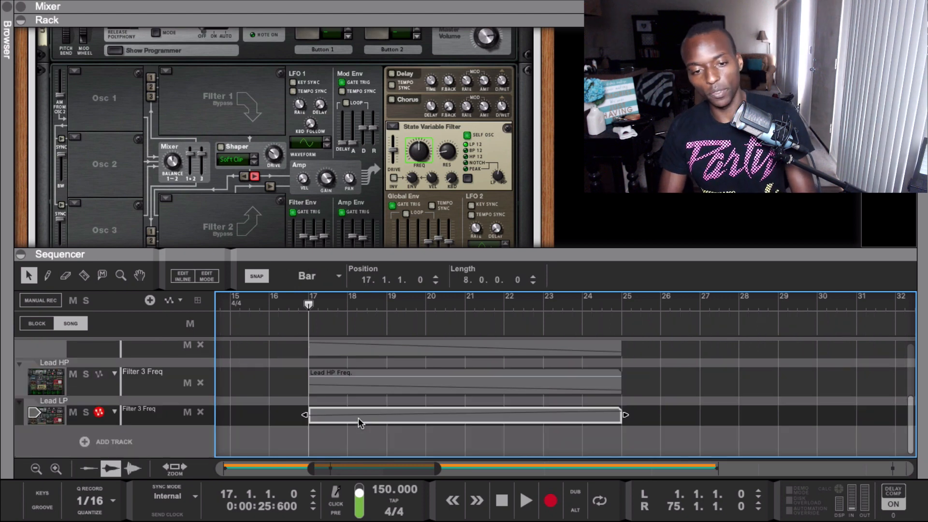
Add a label to the Lead LP automation clip and name it "Lead LP Freq."
right_click(421, 415)
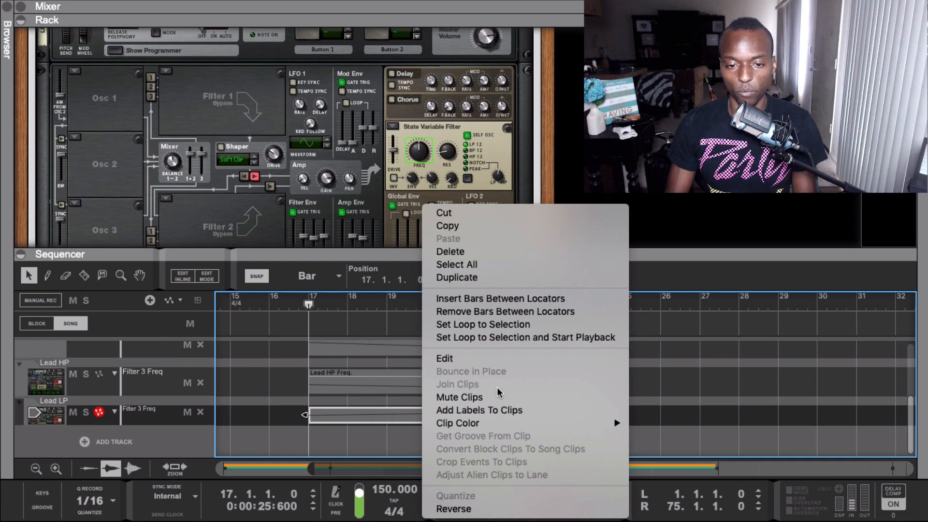
left_click(495, 410)
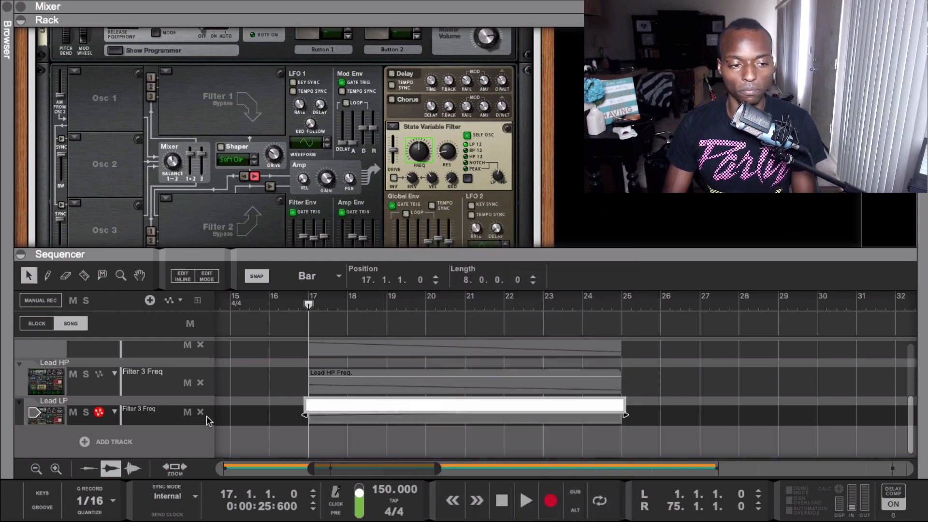
double_click(48, 402)
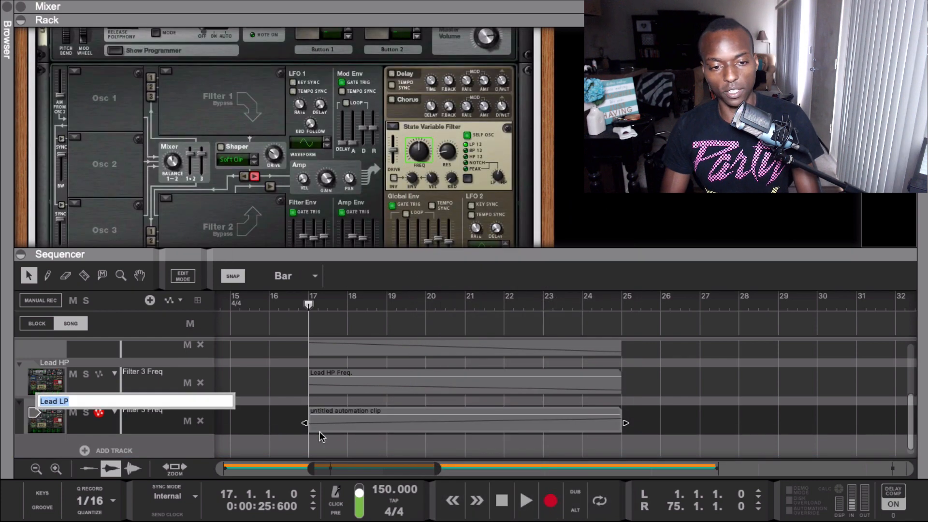
double_click(359, 415)
key("ctrl+v")
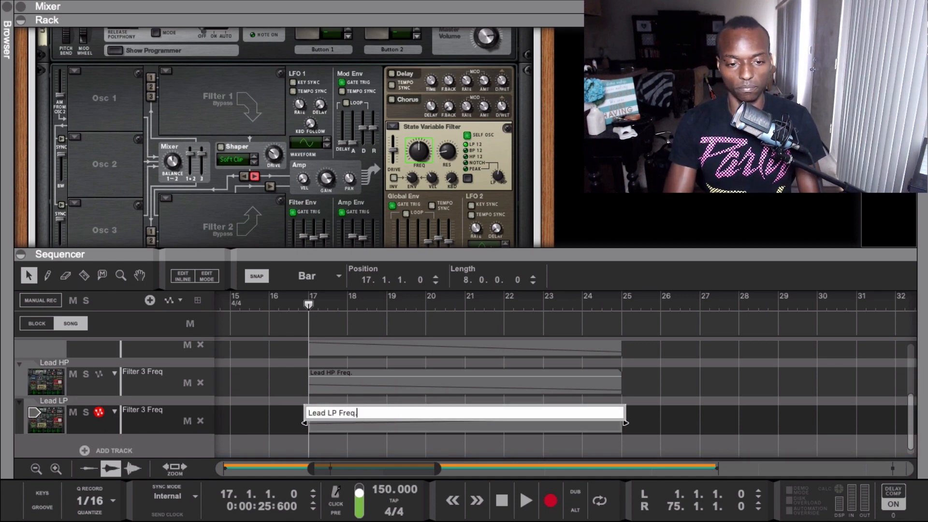
key("Return")
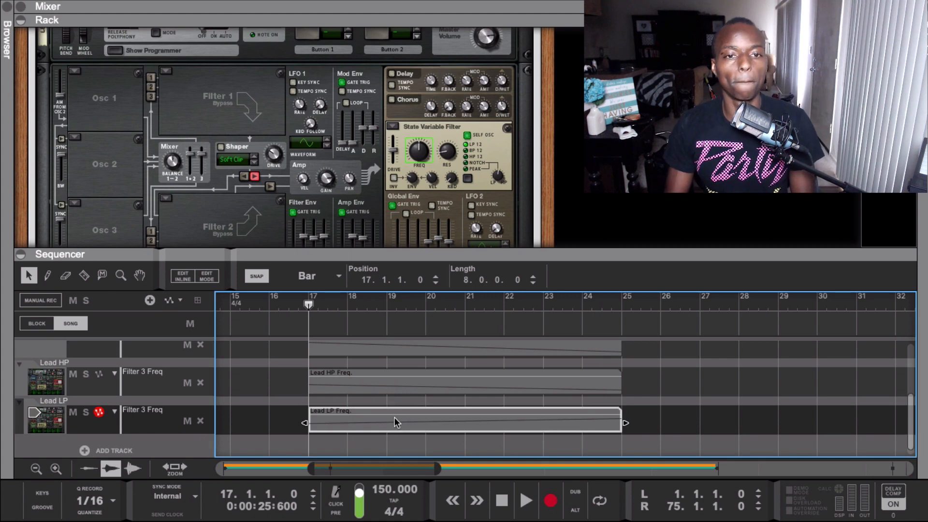
Play the automated section from bar 17 and slightly raise the Lead audio track's level fader while listening
key("space")
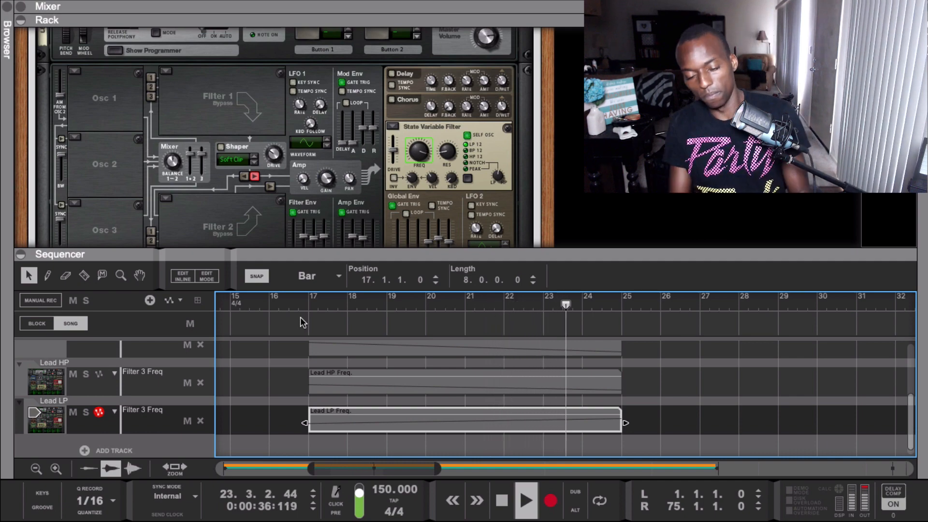
key("space")
scroll(284, 120, "up", 6)
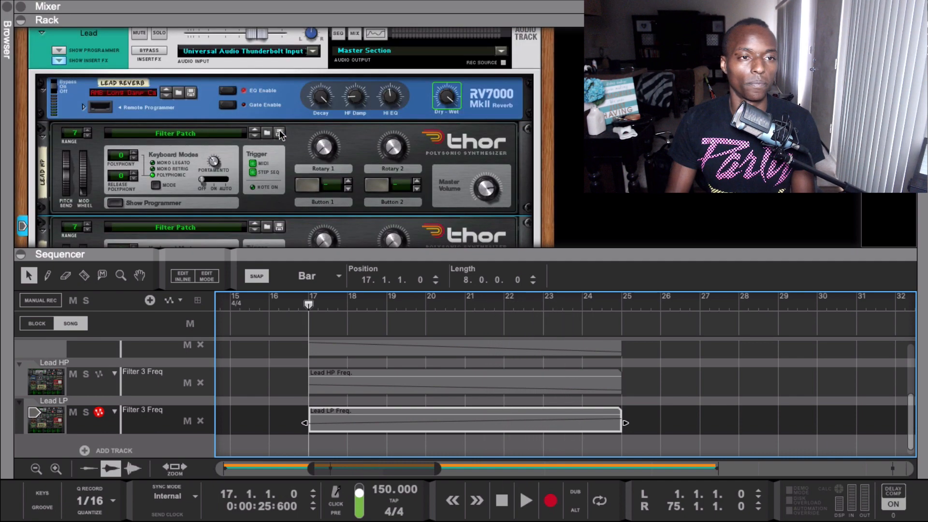
scroll(278, 128, "up", 1)
key("space")
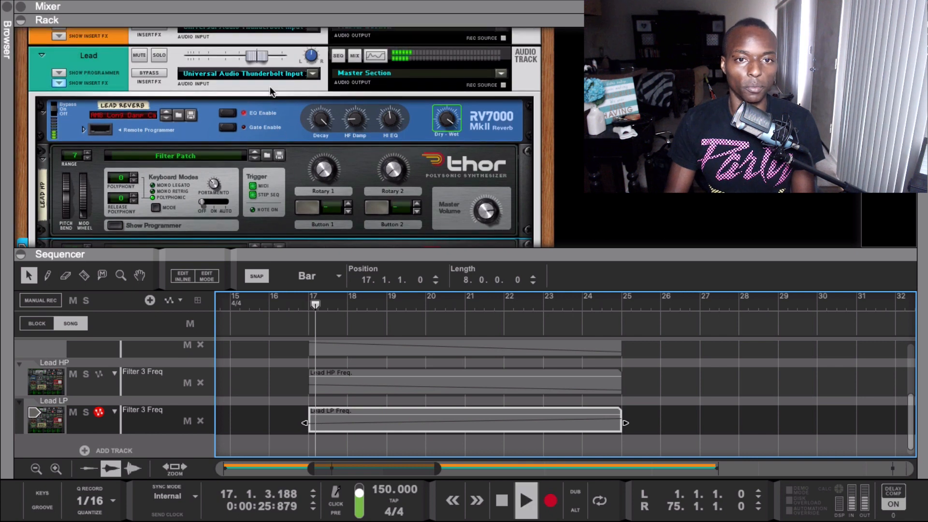
left_click(260, 54)
left_click_drag(259, 55, 264, 57)
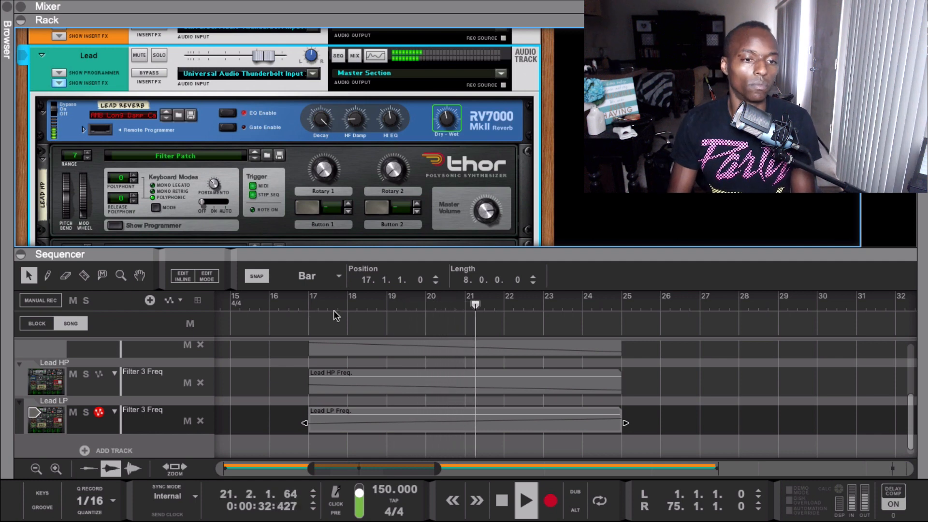
Show the sequencer at full height and examine the three automation clips against the whole song during playback
double_click(353, 253)
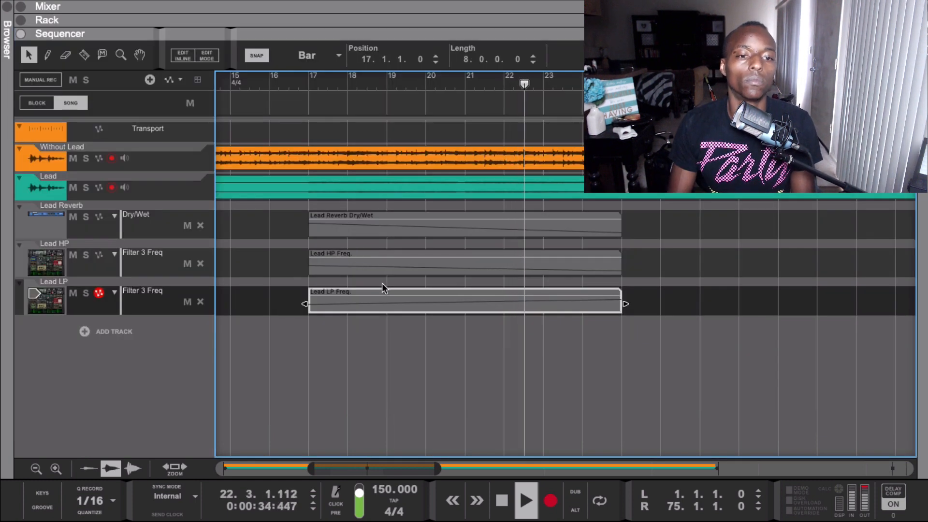
scroll(596, 327, "down", 2)
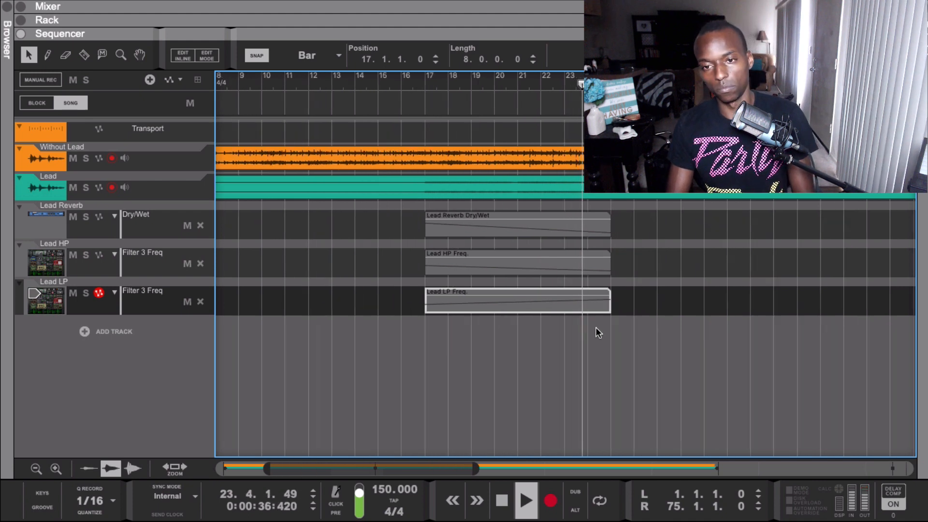
scroll(596, 328, "down", 2)
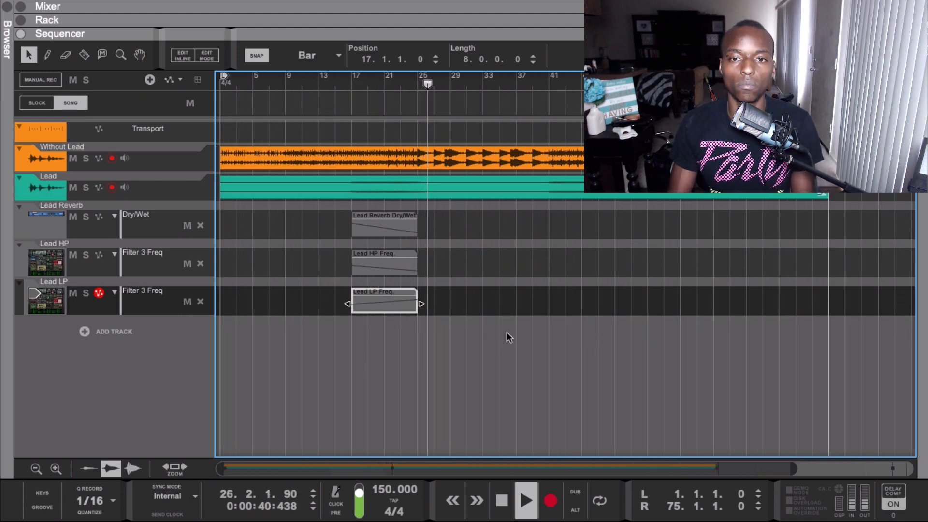
key("space")
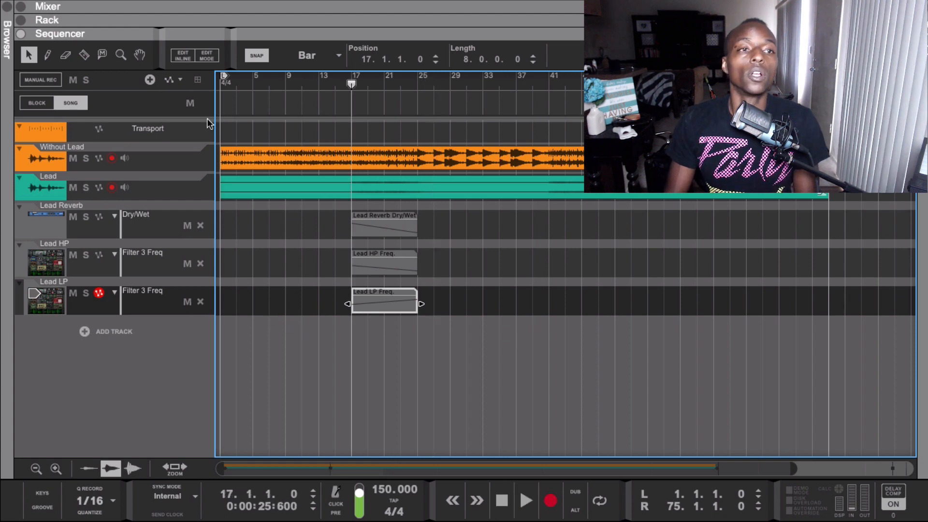
Show the rack at full height and hide the Lead LP Thor's programmer
left_click(35, 24)
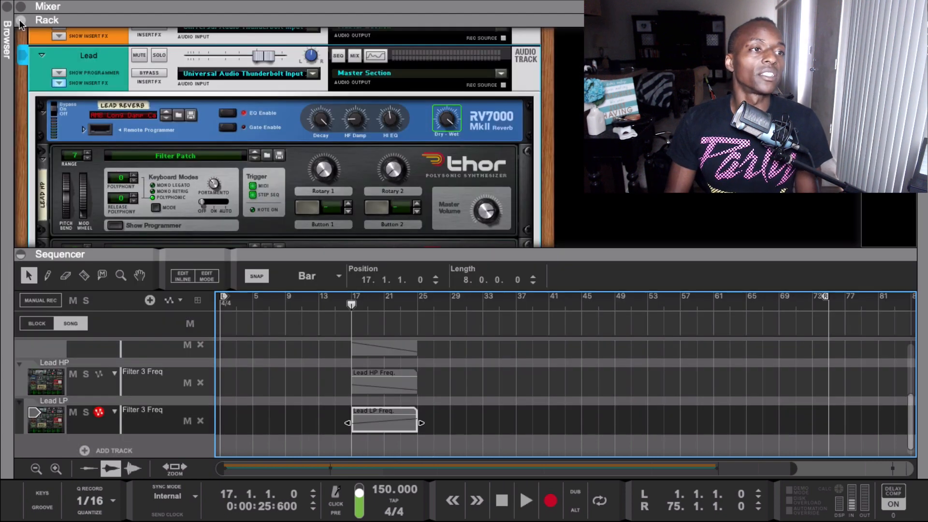
double_click(381, 260)
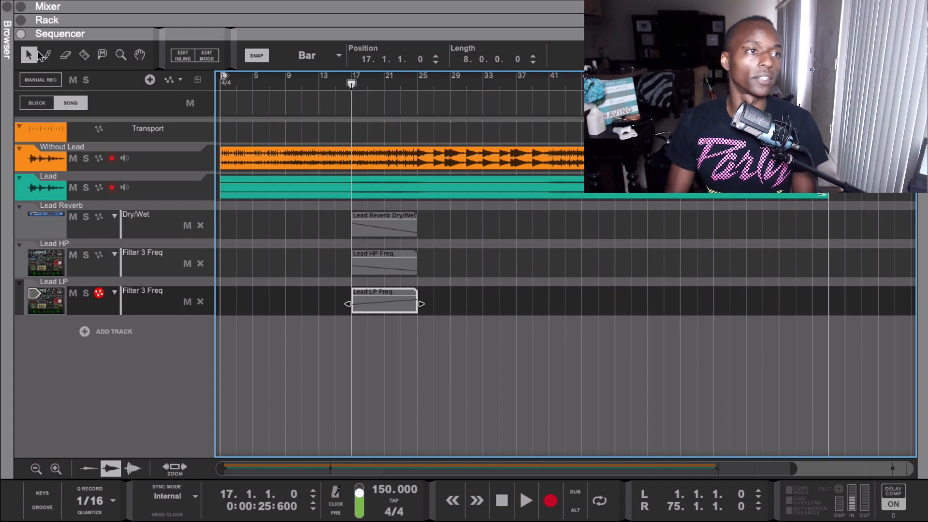
left_click(29, 21)
left_click_drag(263, 259, 295, 408)
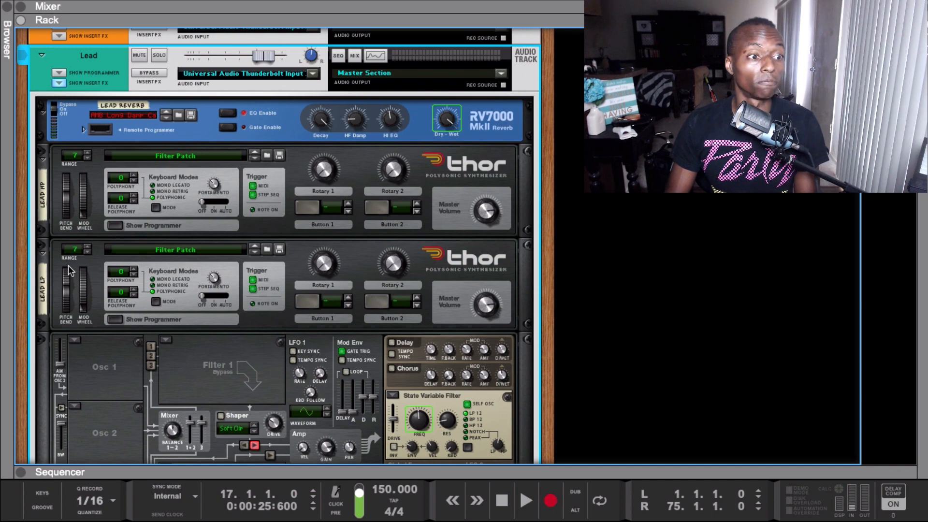
left_click(121, 320)
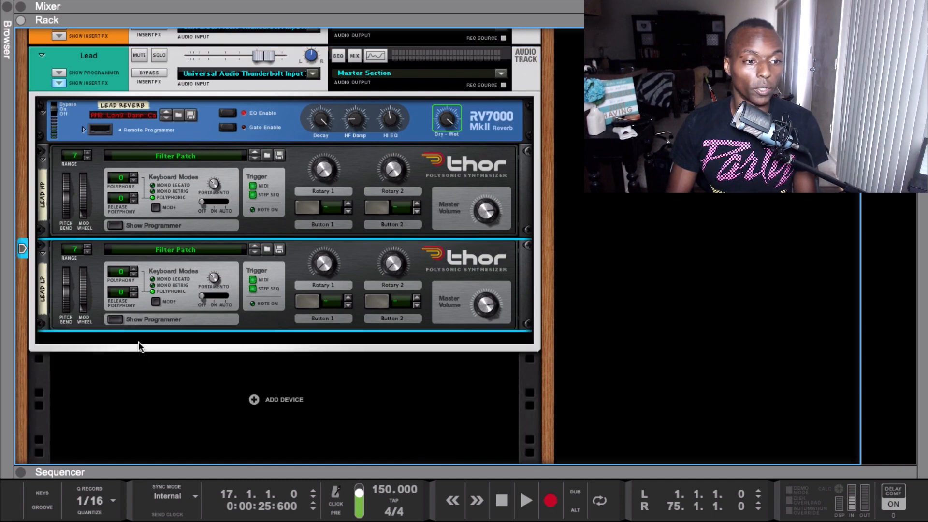
Show the browser's effects and add The Echo below Lead LP in the Lead insert chain
left_click(139, 341)
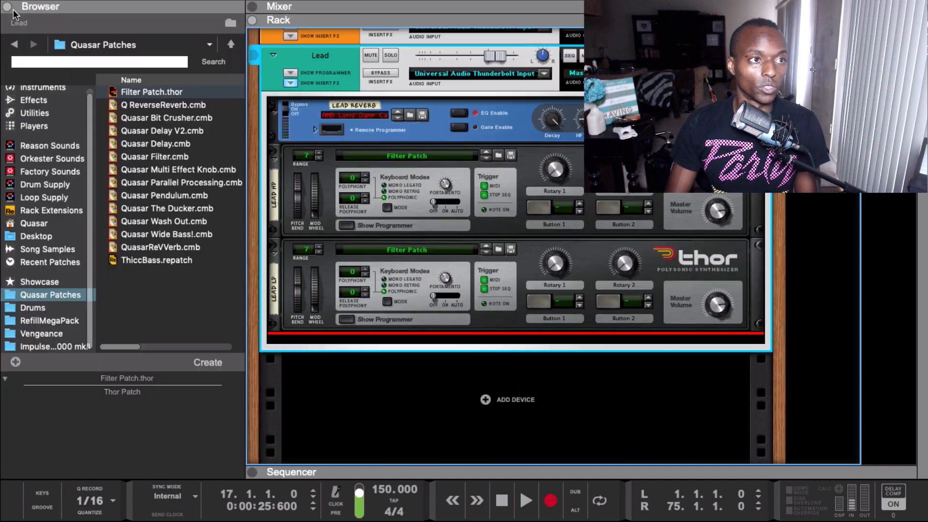
left_click(7, 29)
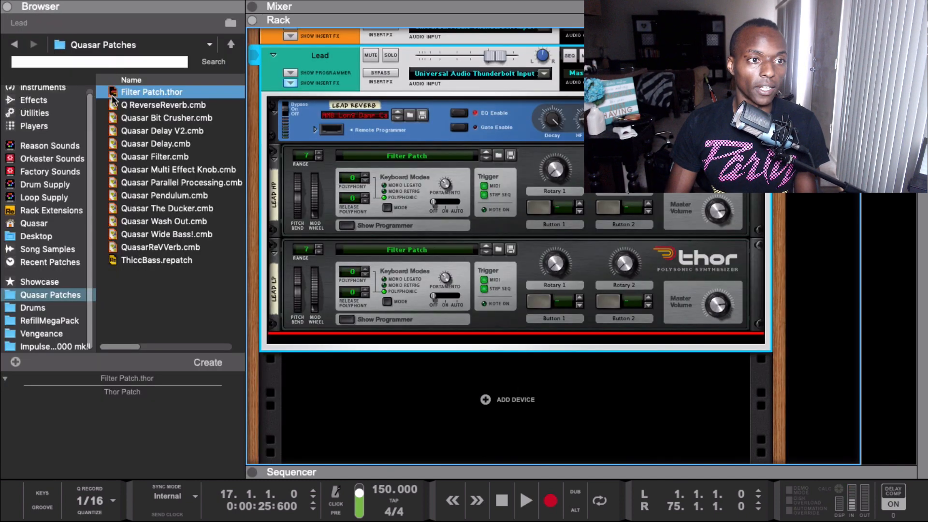
left_click(34, 100)
left_click_drag(181, 140, 396, 327)
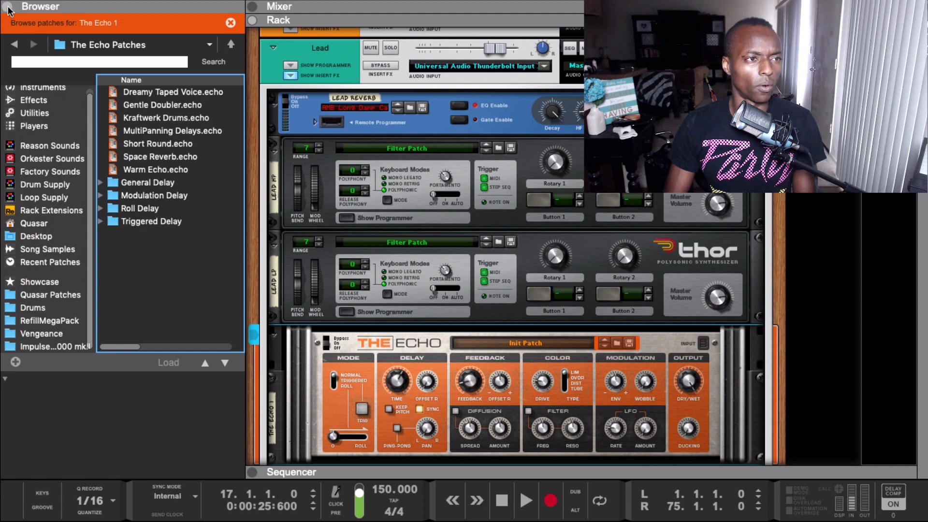
Hide the browser and cable Lead LP's outputs to The Echo's breakout inputs and its main outputs to the Lead insert return
left_click(8, 6)
key("Tab")
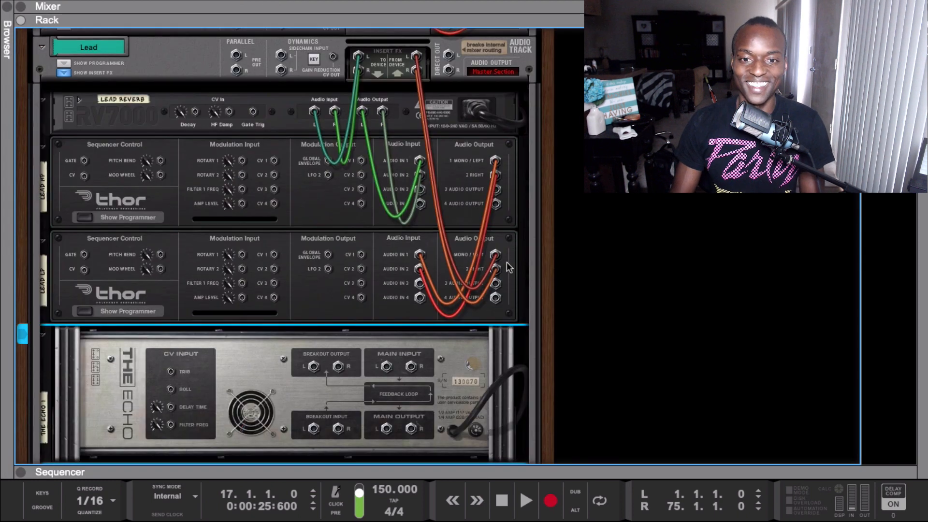
scroll(426, 251, "down", 1)
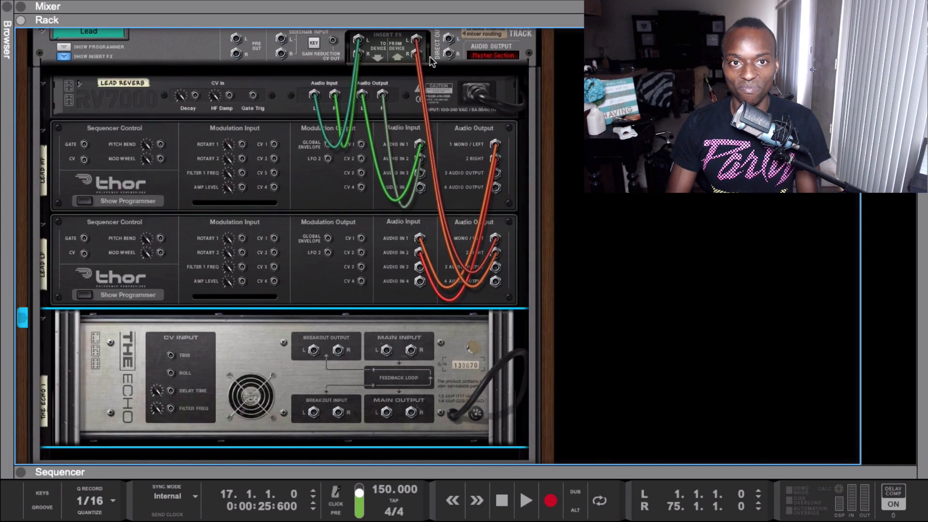
scroll(422, 46, "up", 1)
left_click_drag(495, 252, 314, 410)
left_click_drag(311, 371, 314, 371)
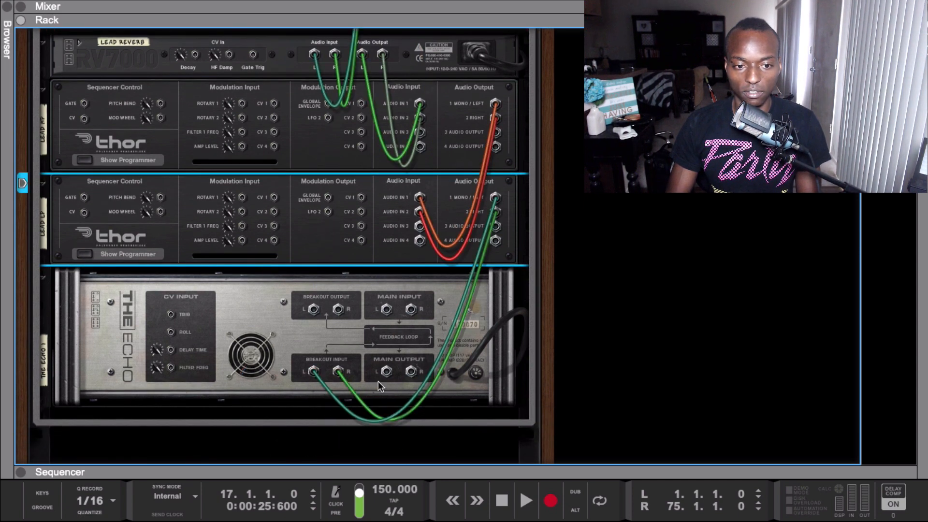
left_click_drag(388, 371, 417, 107)
key("Tab")
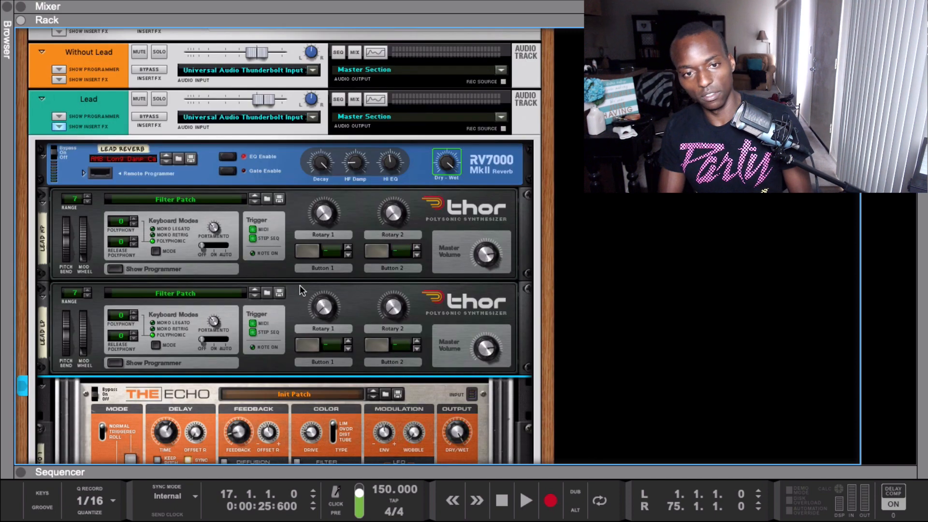
Fold the Lead HP and Lead LP Thor devices in the Lead insert chain
scroll(295, 366, "down", 5)
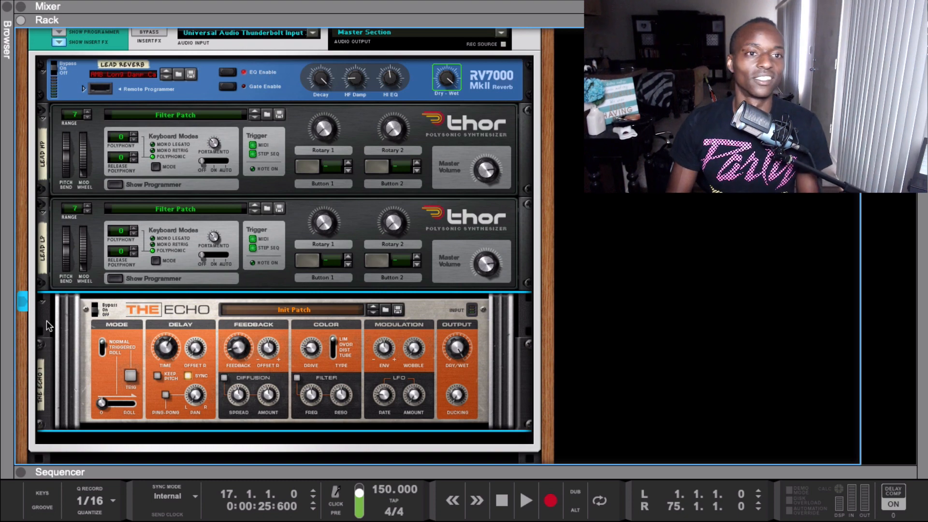
left_click(42, 117)
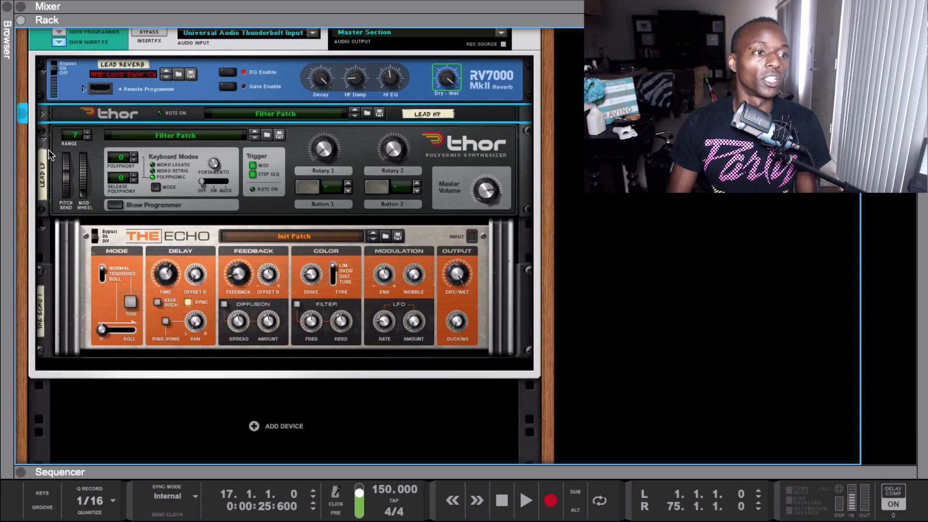
left_click(43, 138)
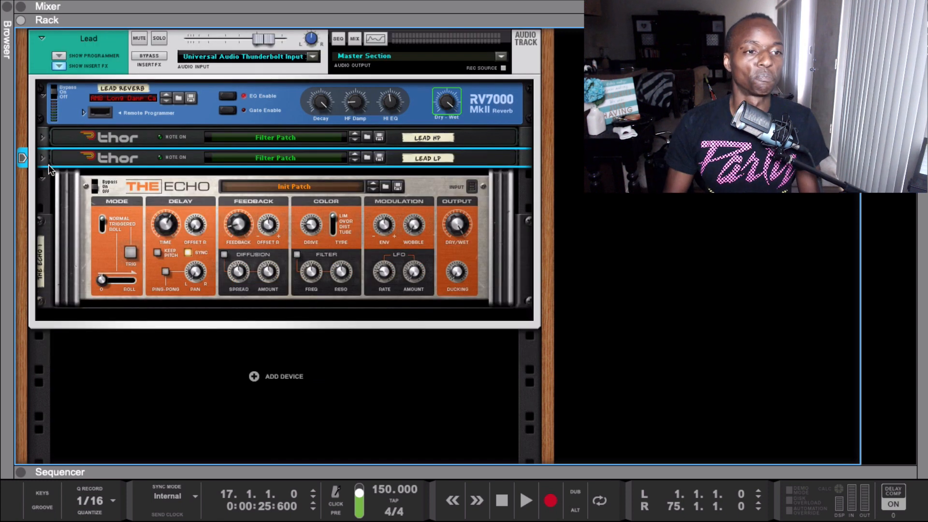
Adjust The Echo's feedback and delay time, turn on Ping-Pong, and set its Dry/Wet balance to 0%
left_click(245, 226)
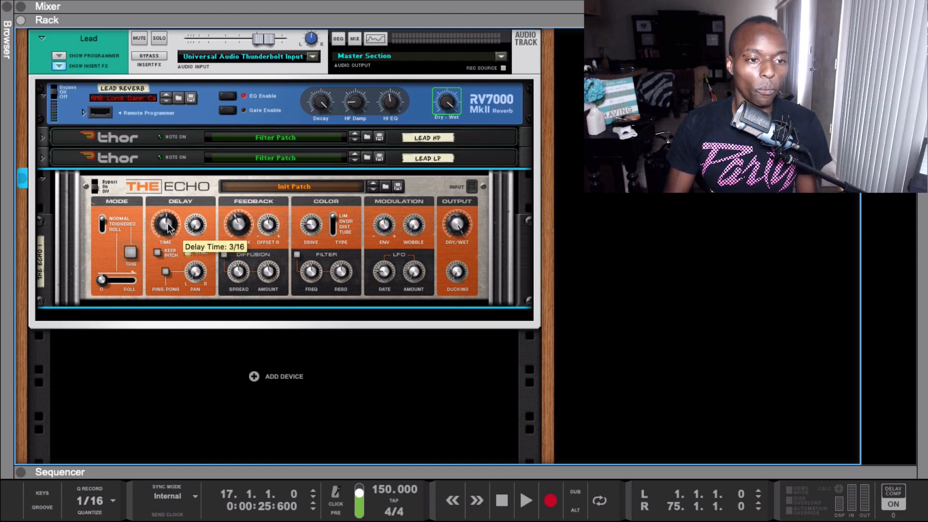
left_click_drag(168, 229, 166, 222)
left_click(165, 272)
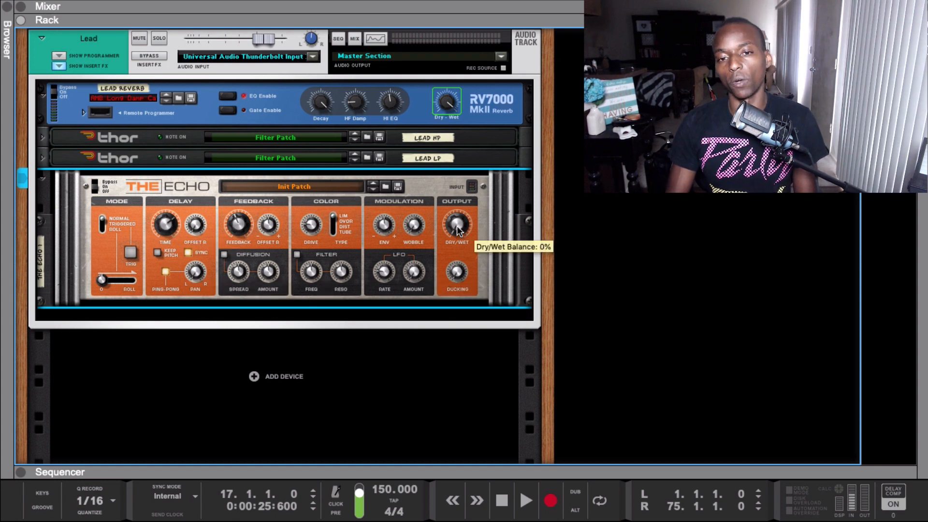
key("space")
key("space")
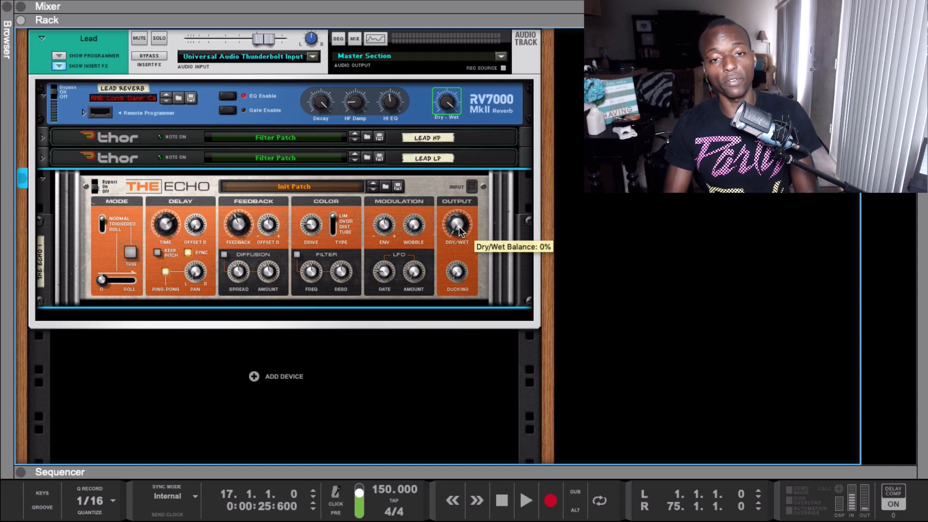
Show the rack together with the sequencer and create an automation lane for The Echo's Dry/Wet balance
double_click(452, 475)
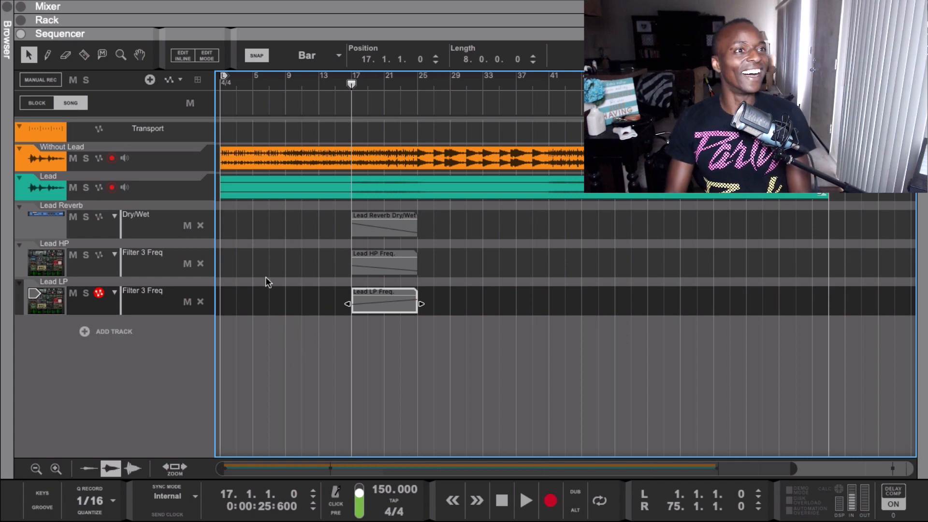
left_click(21, 21)
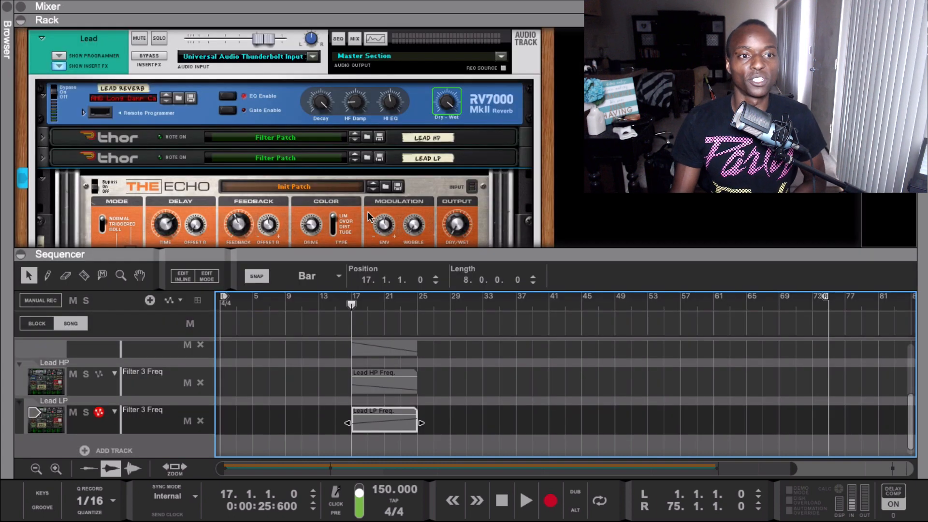
scroll(469, 202, "down", 1)
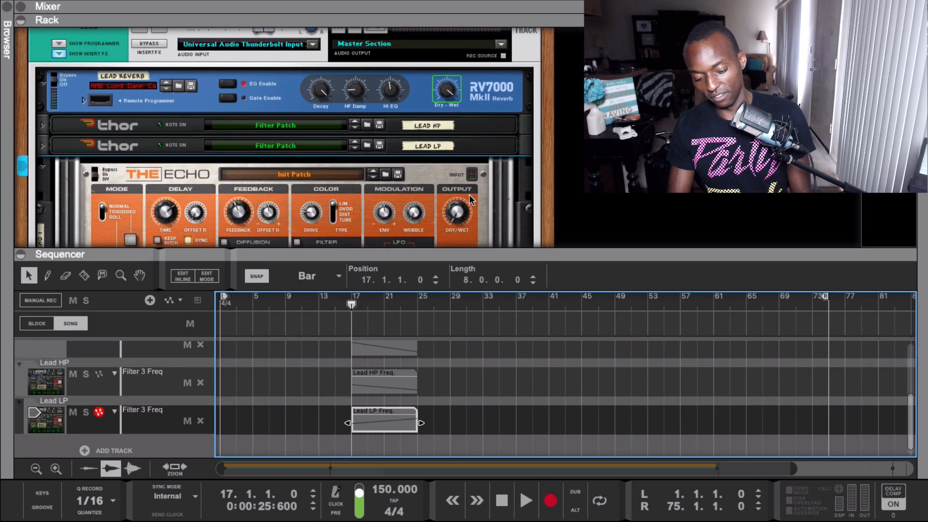
left_click(463, 211, "alt")
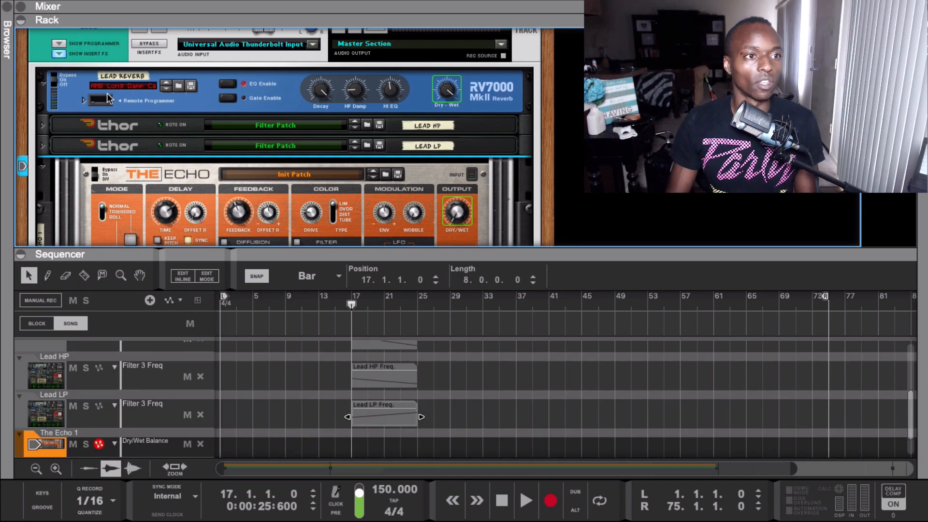
Rename The Echo device as Lead Echo
scroll(109, 71, "up", 5)
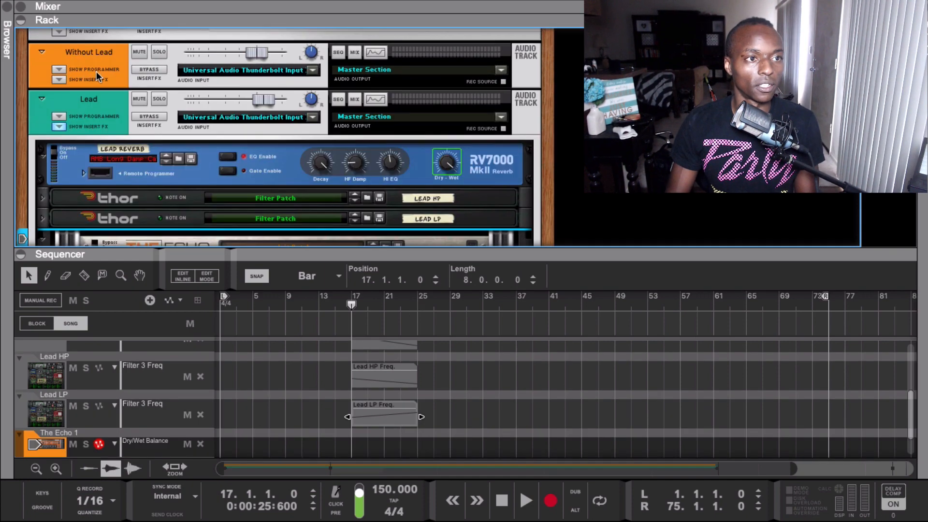
double_click(82, 101)
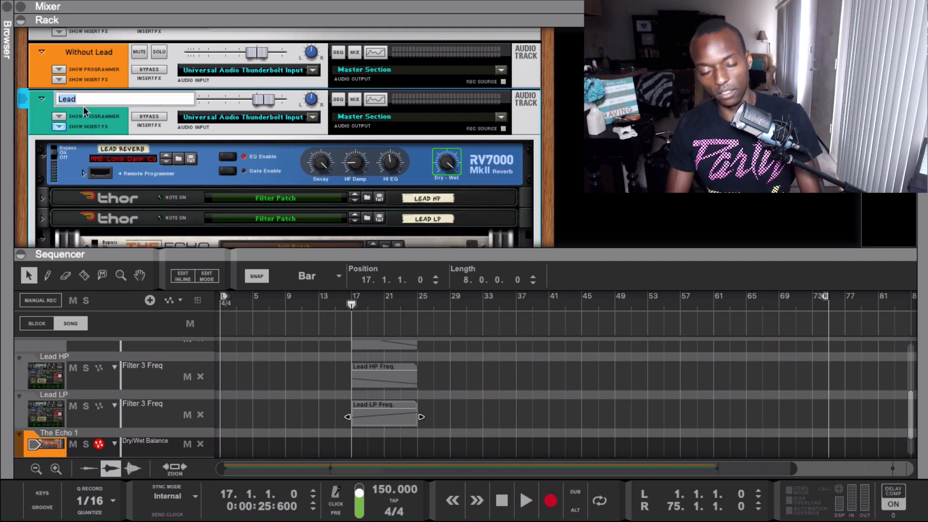
scroll(160, 172, "down", 10)
double_click(42, 147)
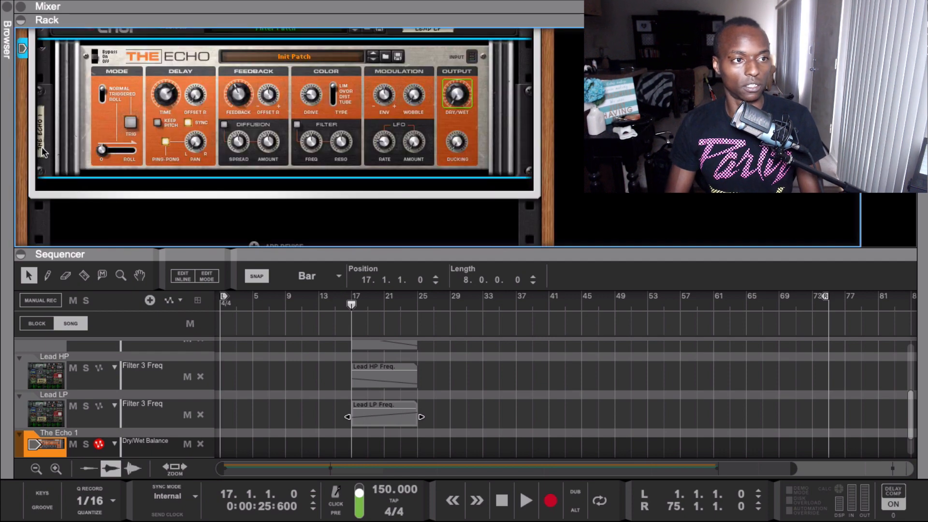
type("Lead Echo")
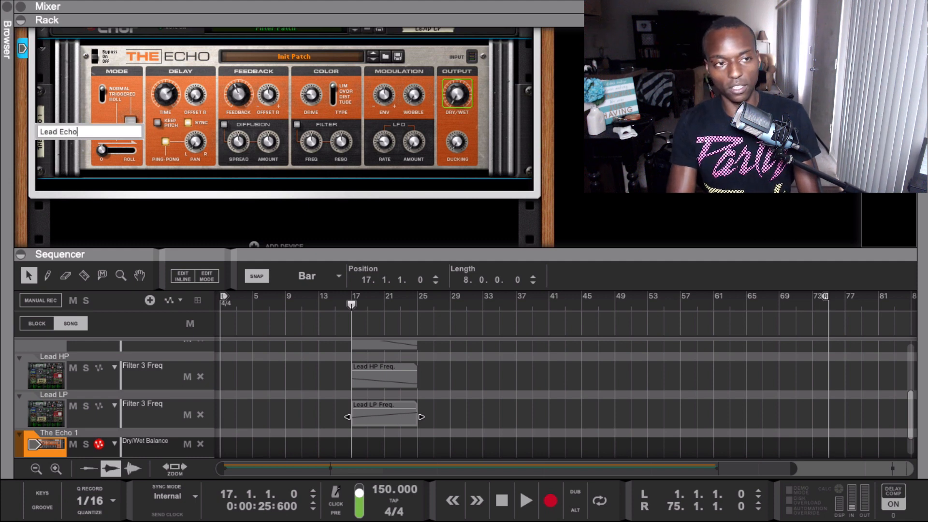
key("Return")
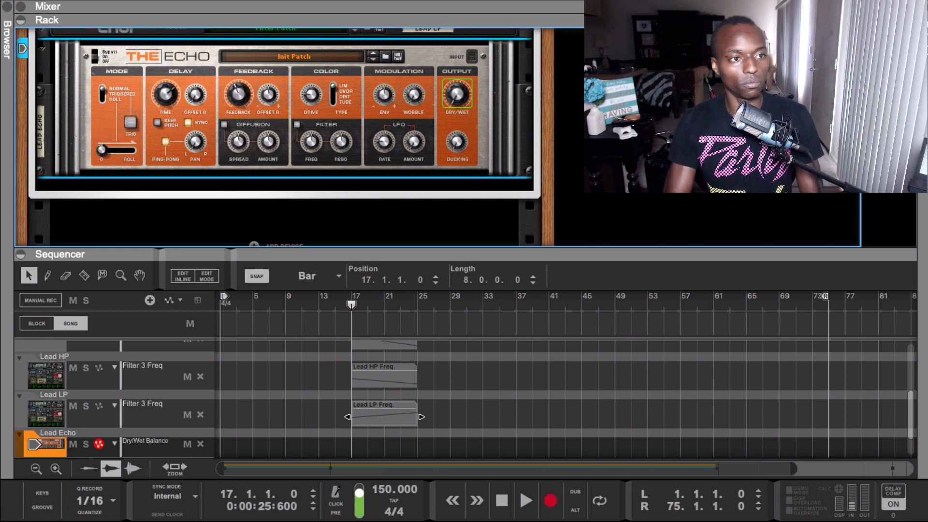
Set the Lead Echo's track color to Graphite
right_click(150, 128)
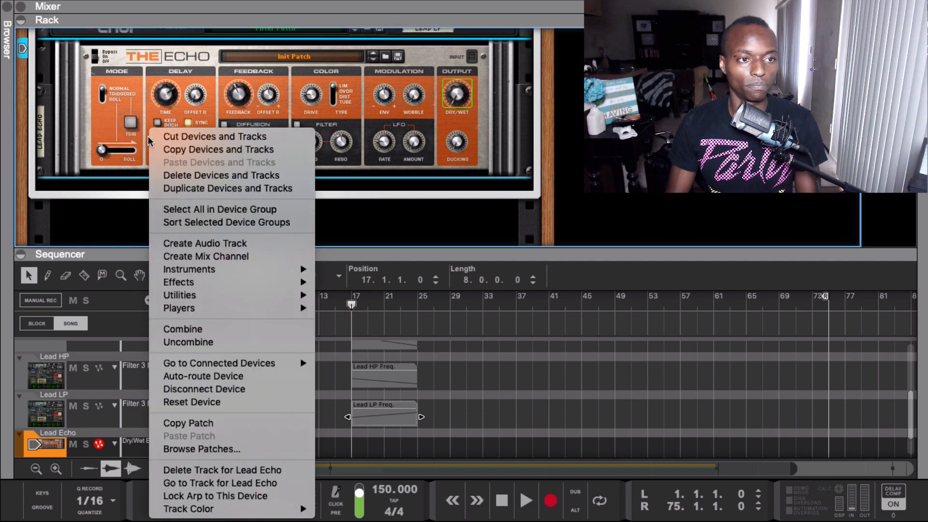
mouse_move(203, 508)
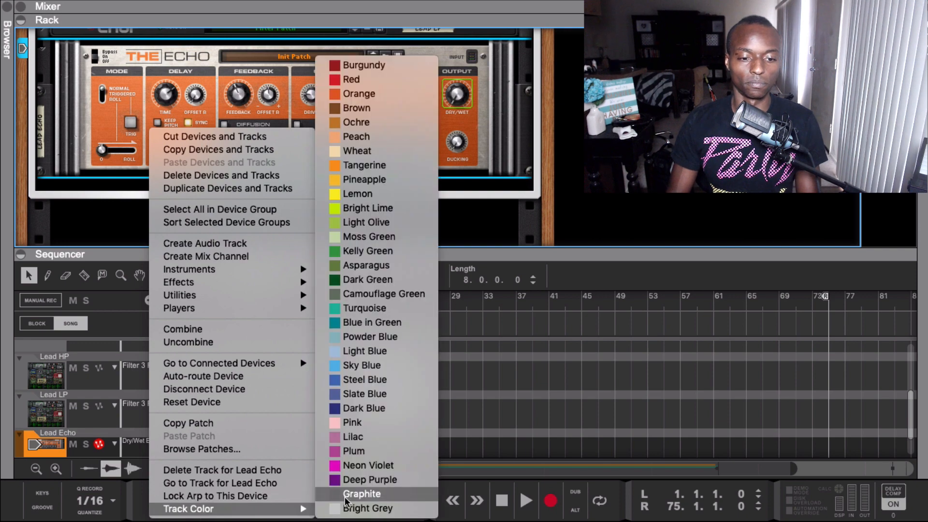
left_click(338, 491)
Show the sequencer at full height, draw a Lead Echo Dry/Wet clip from bar 17 to bar 25, and open it for inline editing
left_click_drag(369, 251, 400, 14)
left_click_drag(359, 333, 412, 342)
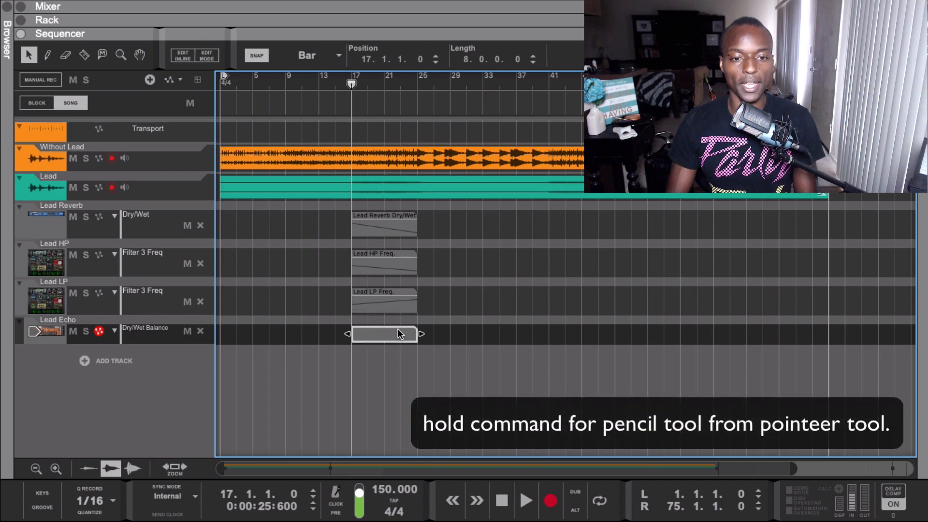
double_click(396, 338)
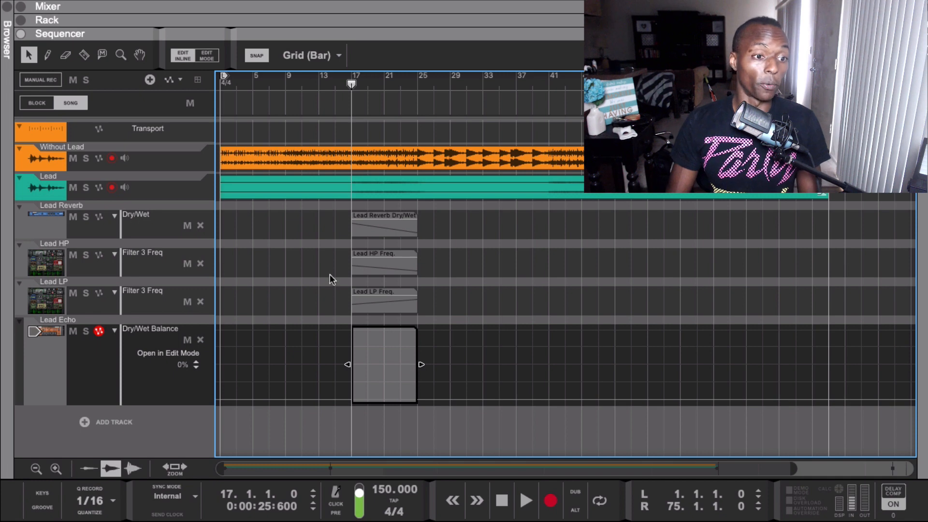
Audition the Lead Echo's Dry/Wet balance during playback from bars 17 and 23, and set its static value to 61%
left_click_drag(179, 367, 178, 402)
key("space")
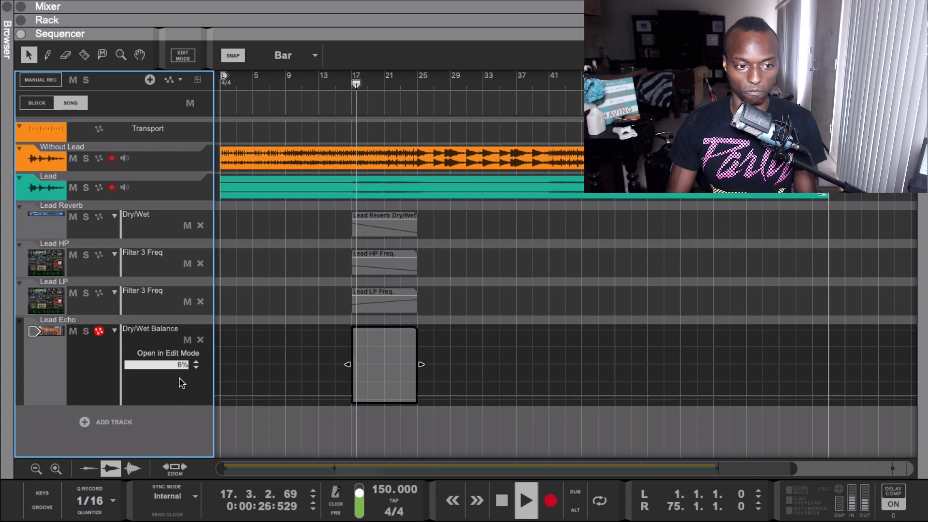
key("space")
left_click(407, 90)
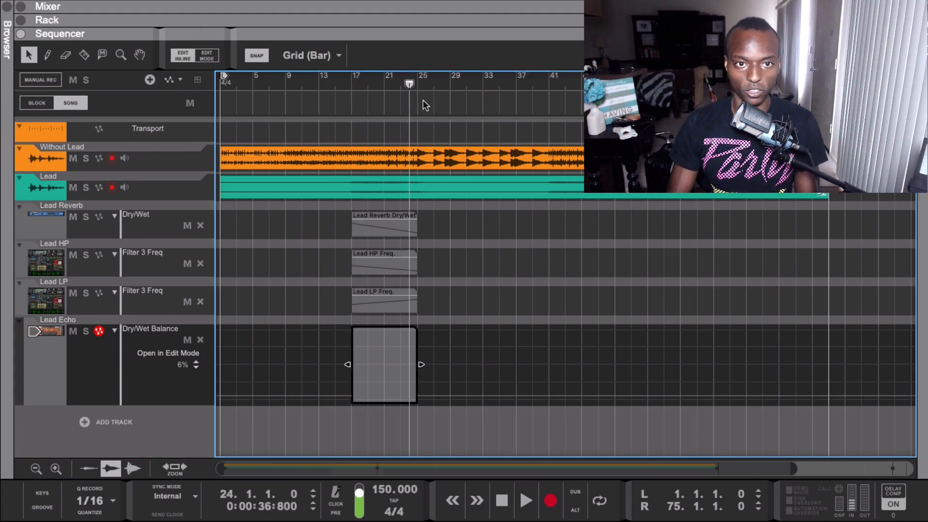
left_click(400, 88)
key("space")
left_click_drag(187, 365, 178, 190)
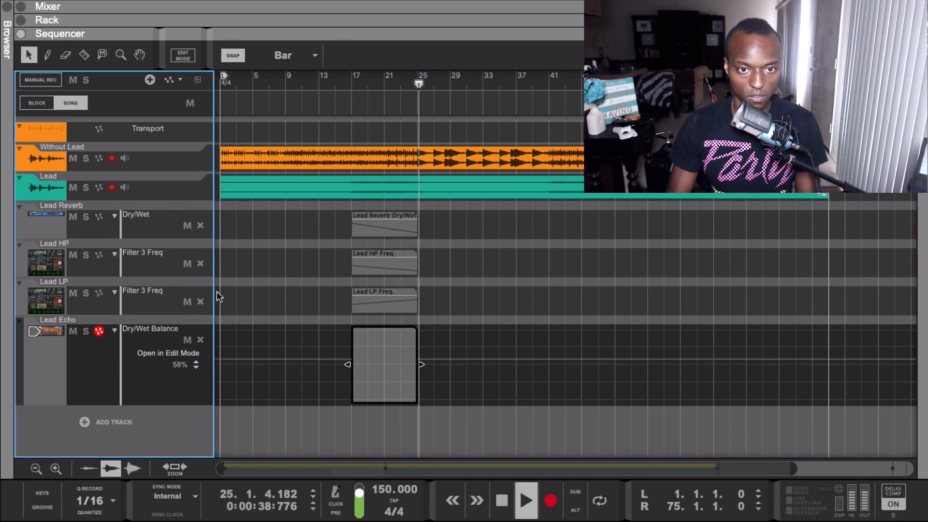
key("space")
key("space")
left_click_drag(171, 364, 173, 353)
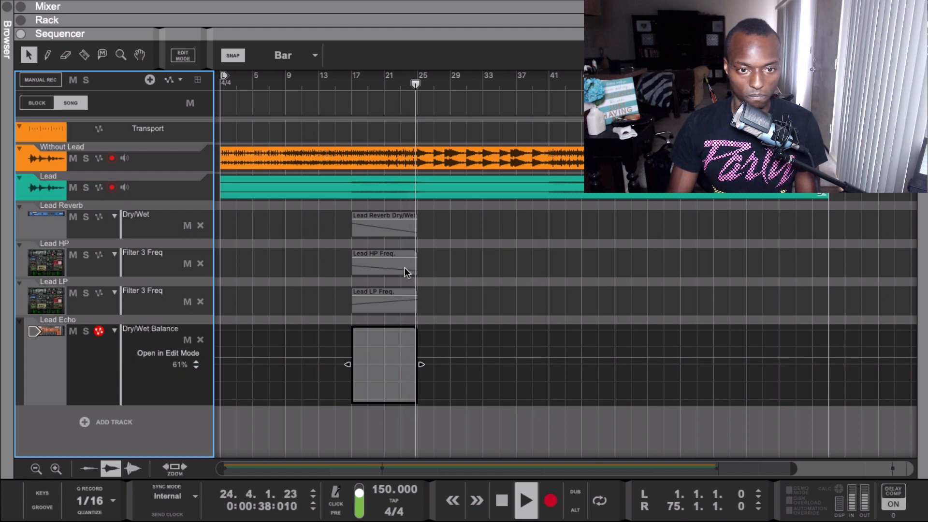
key("space")
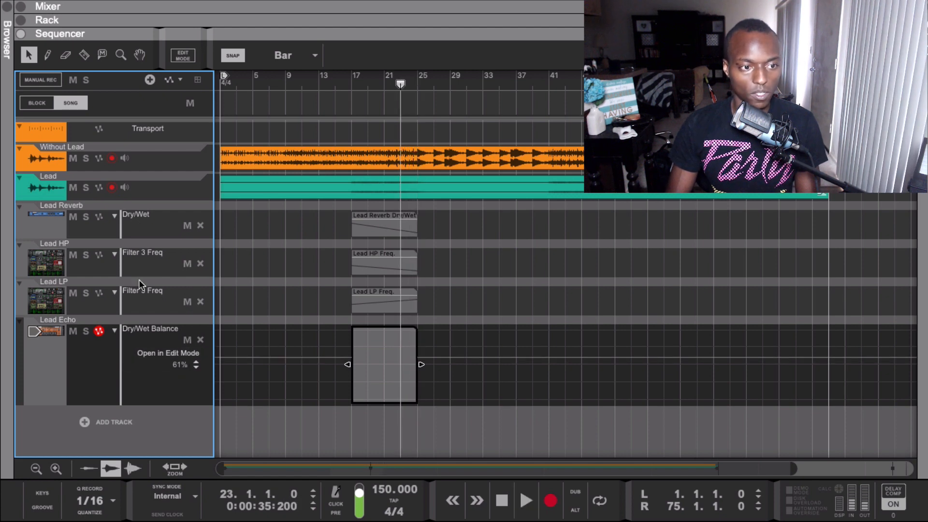
Open the Lead Reverb Dry/Wet clip for inline editing, try extending its end to about bar 40, and undo the extension
left_click(391, 268)
double_click(395, 233)
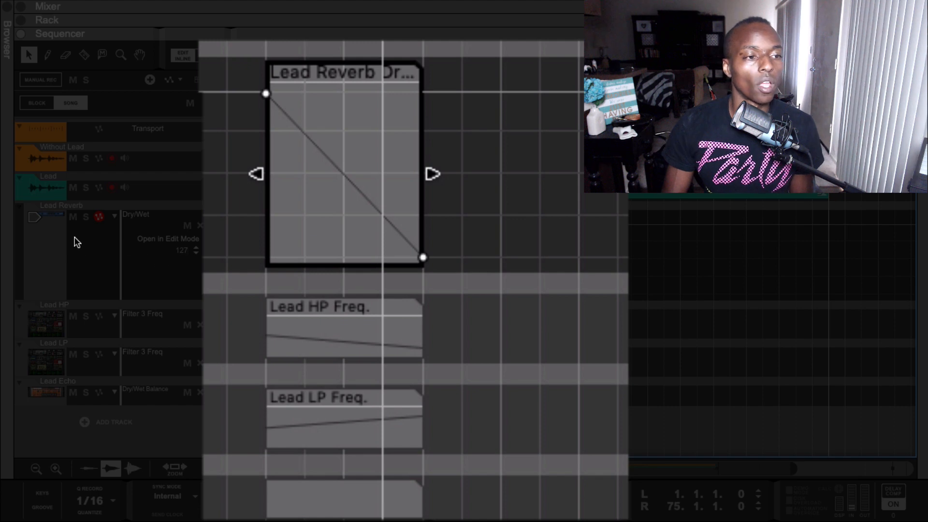
left_click(55, 237)
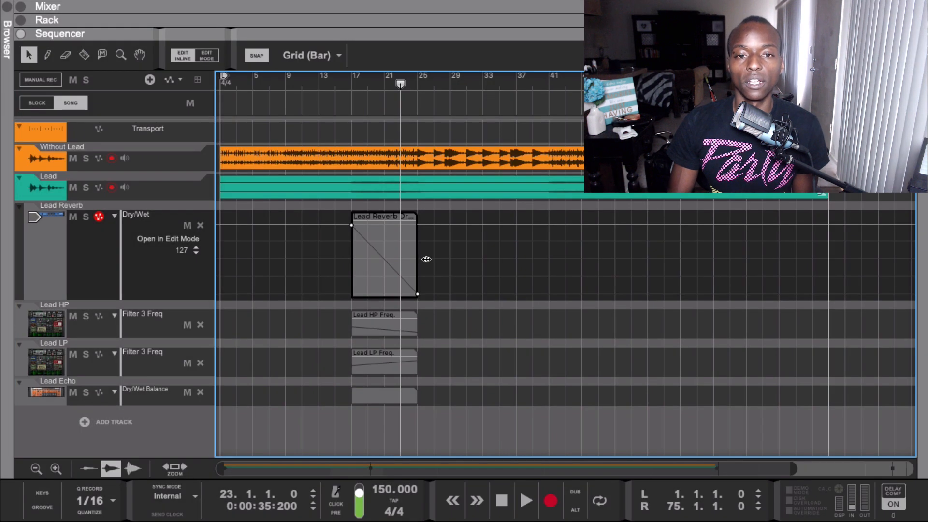
left_click_drag(426, 260, 547, 261)
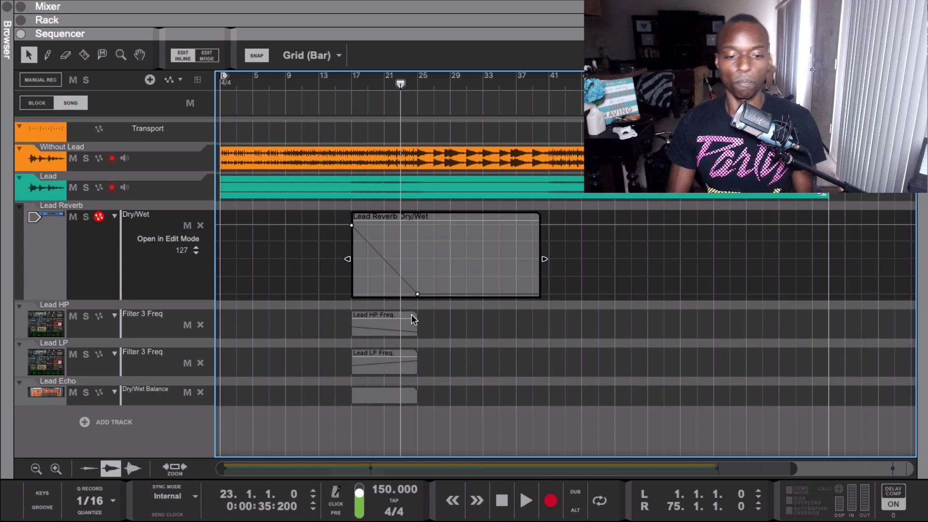
key("super+z")
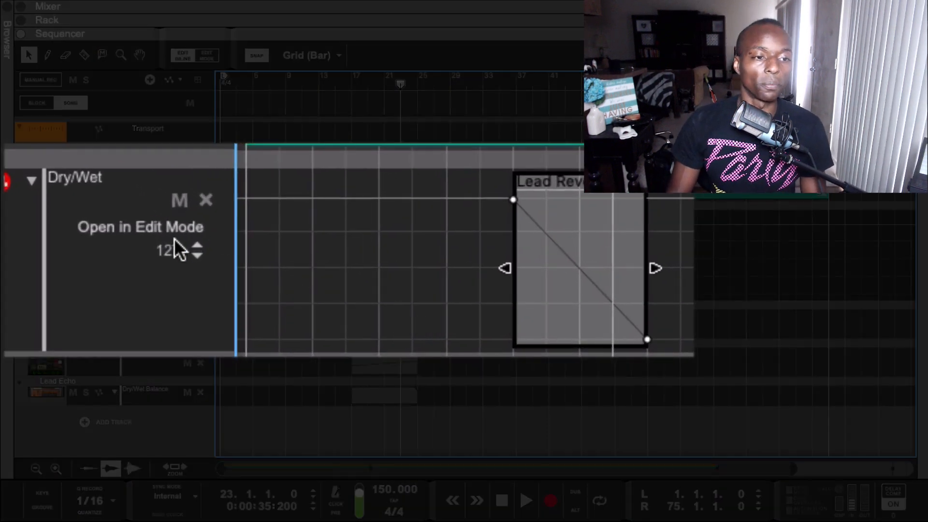
Set the static value of the Lead Reverb Dry/Wet lane to 0
double_click(174, 251)
type("121")
left_click_drag(161, 291, 161, 374)
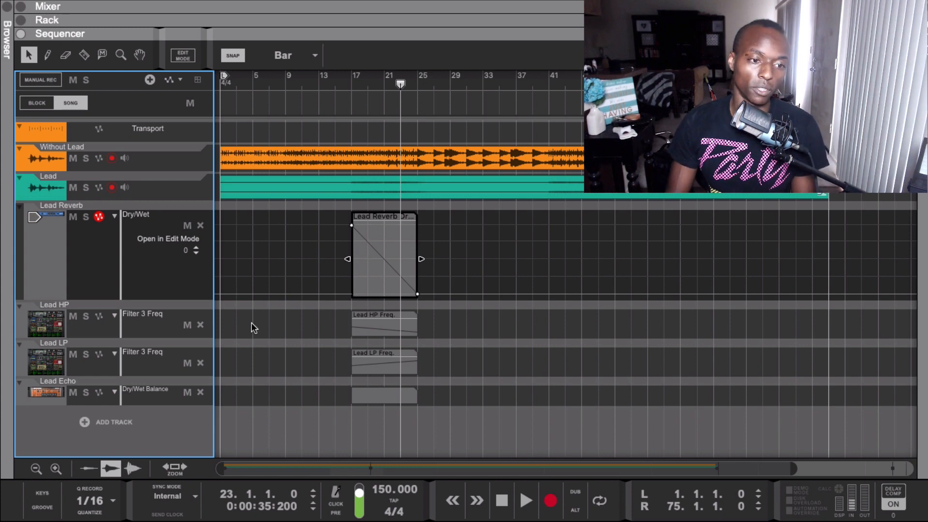
Open the Lead HP Filter 3 Freq clip for inline editing and set the lane's static value to 0
left_click(390, 319)
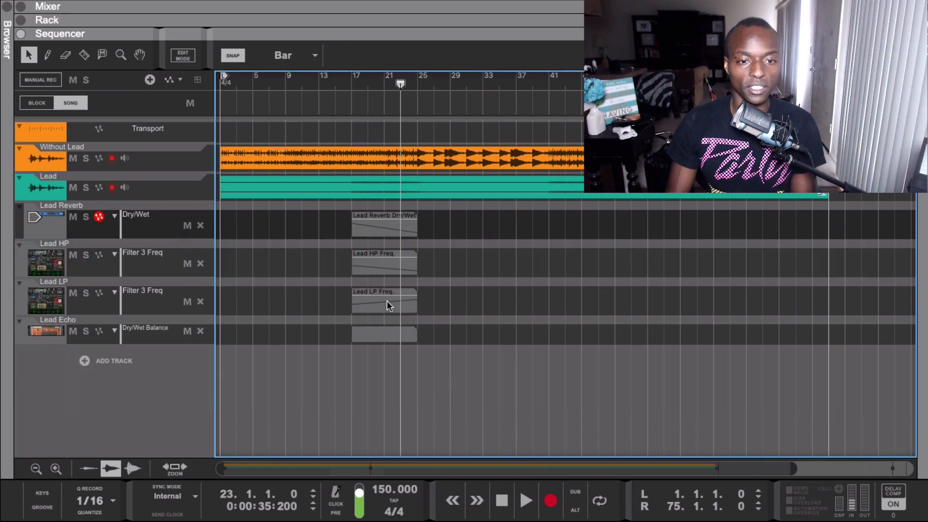
double_click(389, 266)
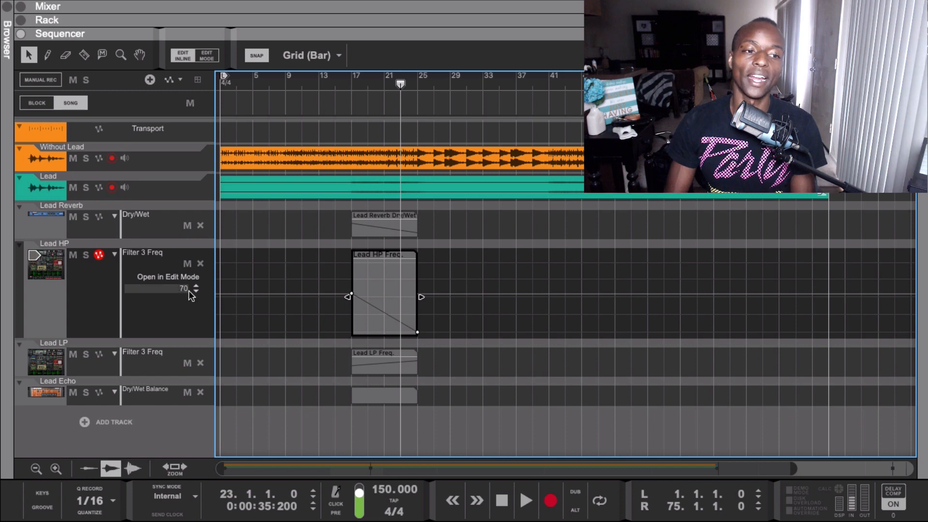
left_click_drag(185, 289, 242, 478)
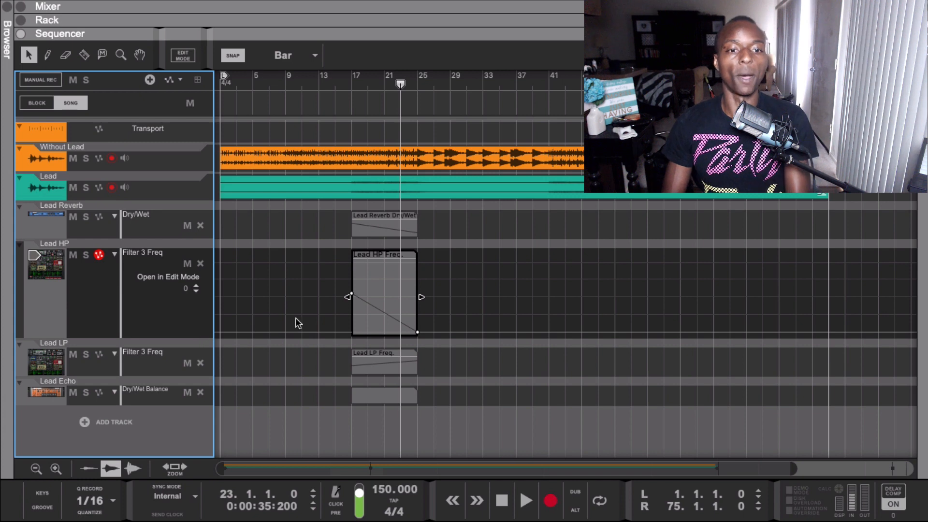
Check the Lead HP Freq curve's starting point at bar 17 and audition the movement from that bar
left_click(350, 297)
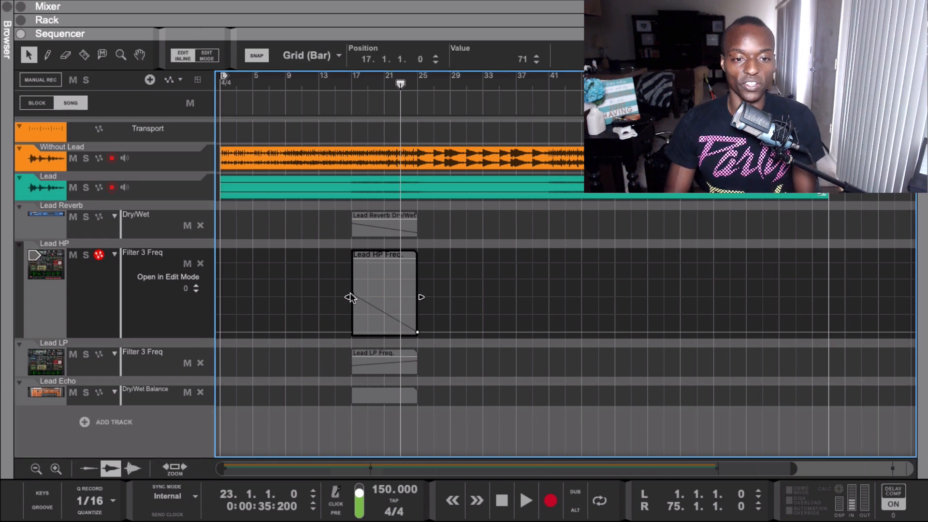
left_click(352, 86)
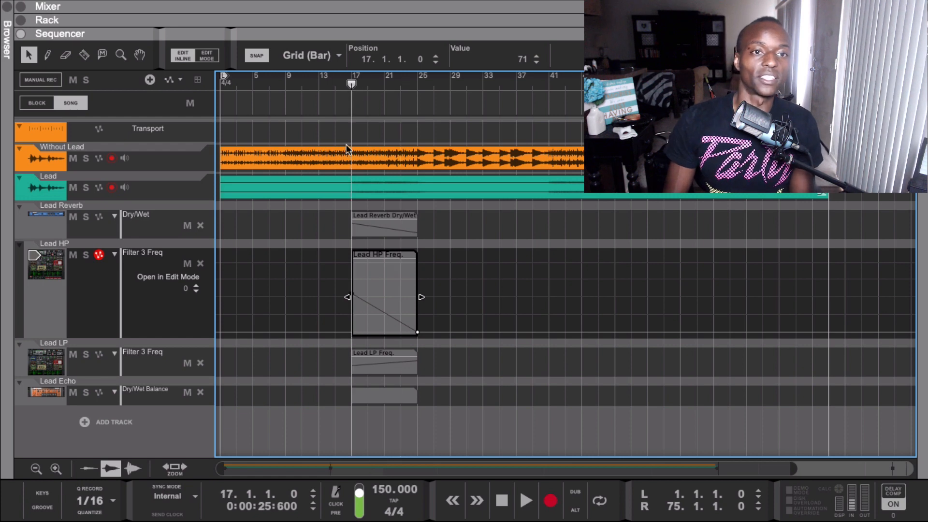
key("space")
key("space")
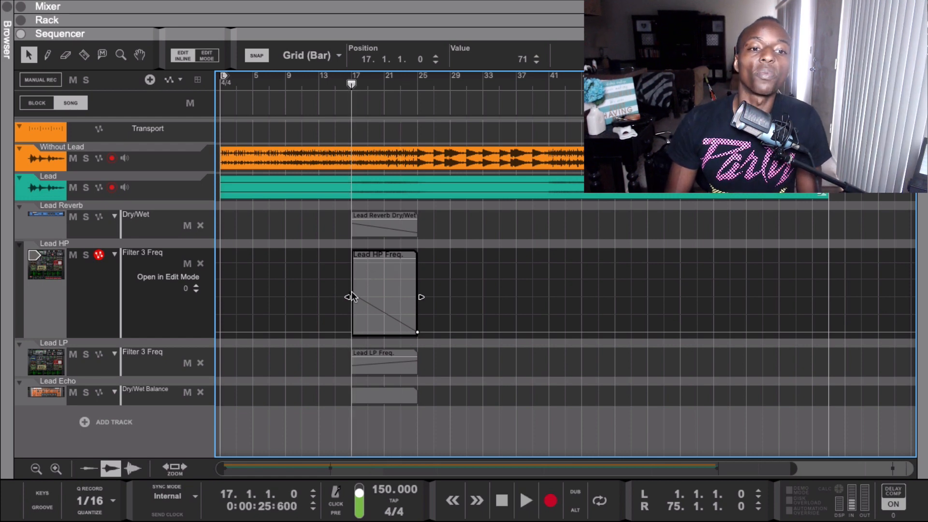
key("space")
key("space")
left_click_drag(393, 302, 392, 311)
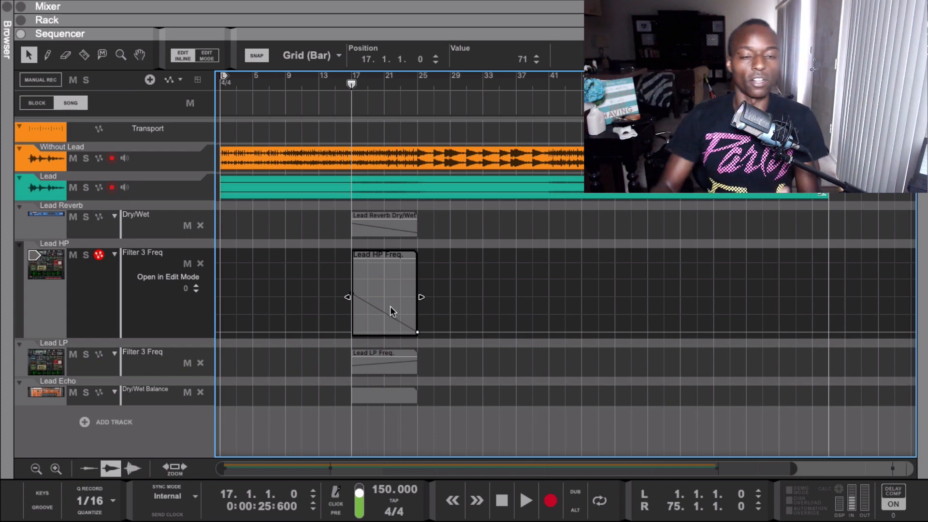
Open the Lead LP Filter 3 Freq clip for inline editing and set the lane's static value to 127
left_click(392, 366)
left_click(389, 308)
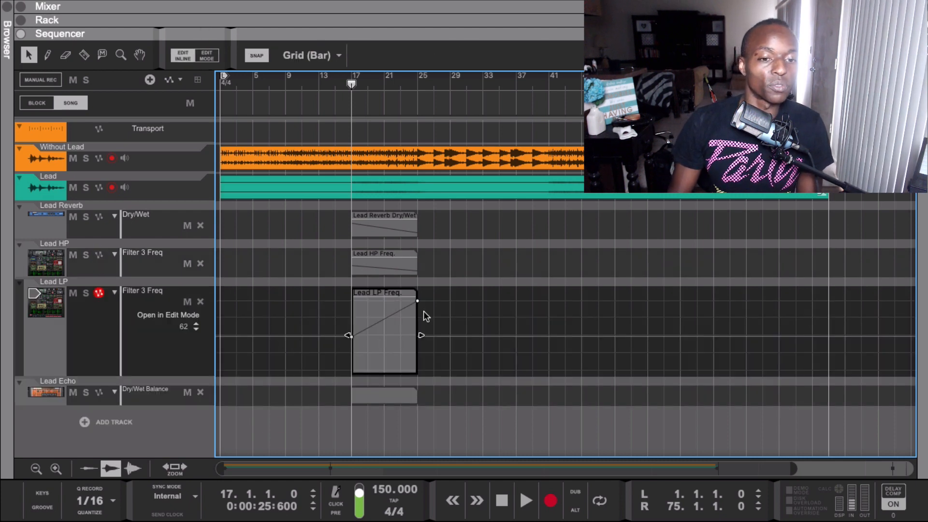
left_click_drag(177, 326, 183, 68)
left_click(362, 397)
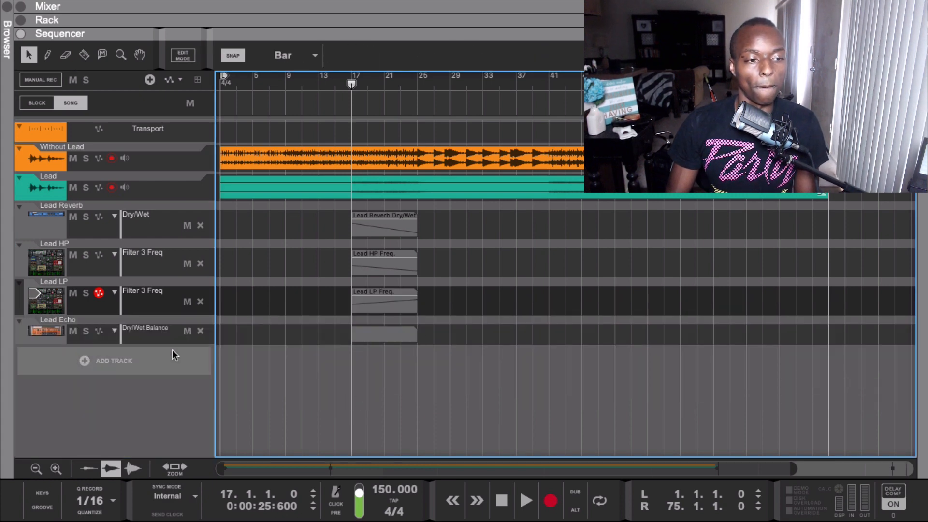
Audition the Lead Echo around bars 17 and 23, and set the static value of its Dry/Wet Balance lane to 59%
left_click(407, 339)
key("space")
key("space")
left_click(404, 85)
key("space")
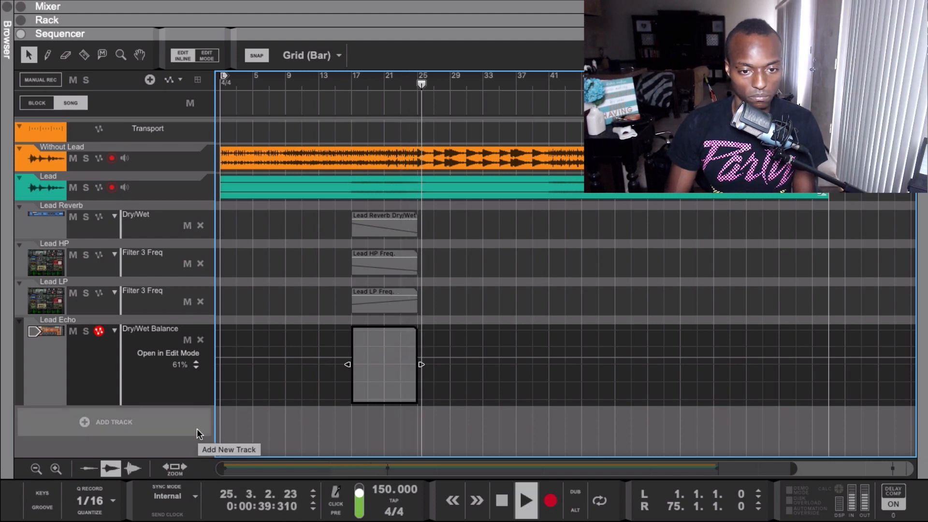
key("space")
double_click(180, 365)
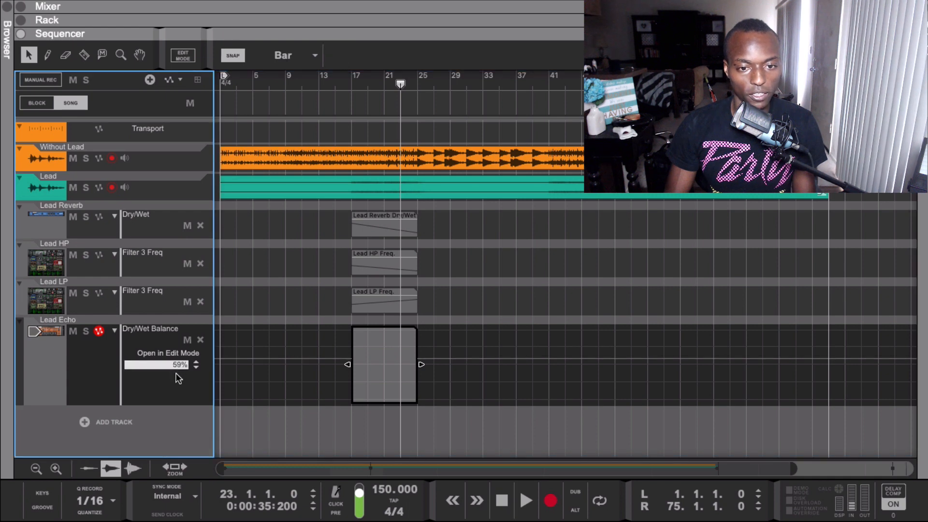
left_click(177, 373)
Add an automation point of 113 at bar 21 in the Lead LP clip and one of 14 at bar 23 in the Lead Reverb clip
left_click(392, 300)
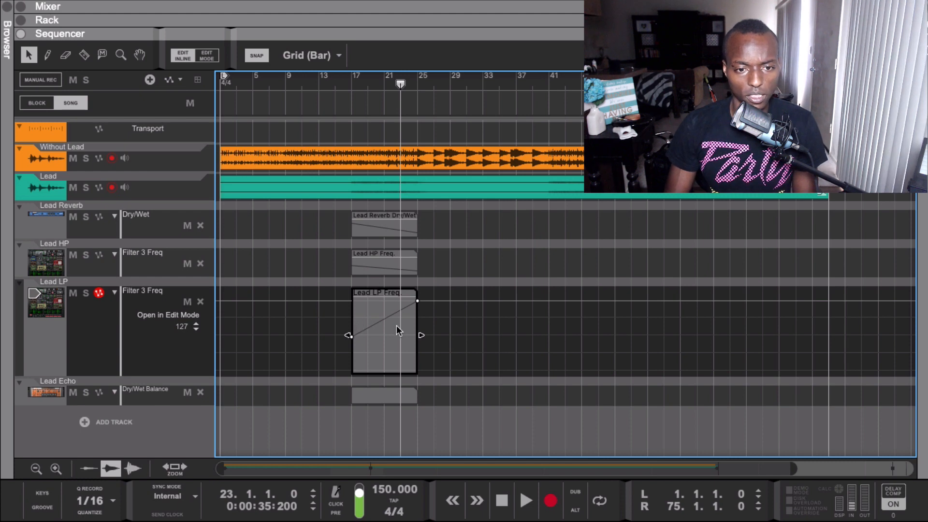
left_click_drag(387, 295, 388, 303)
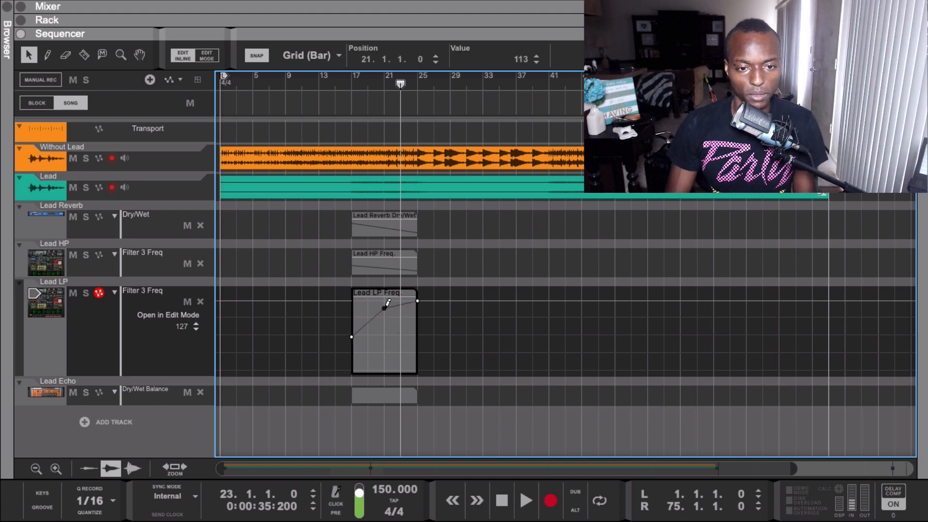
left_click(391, 271)
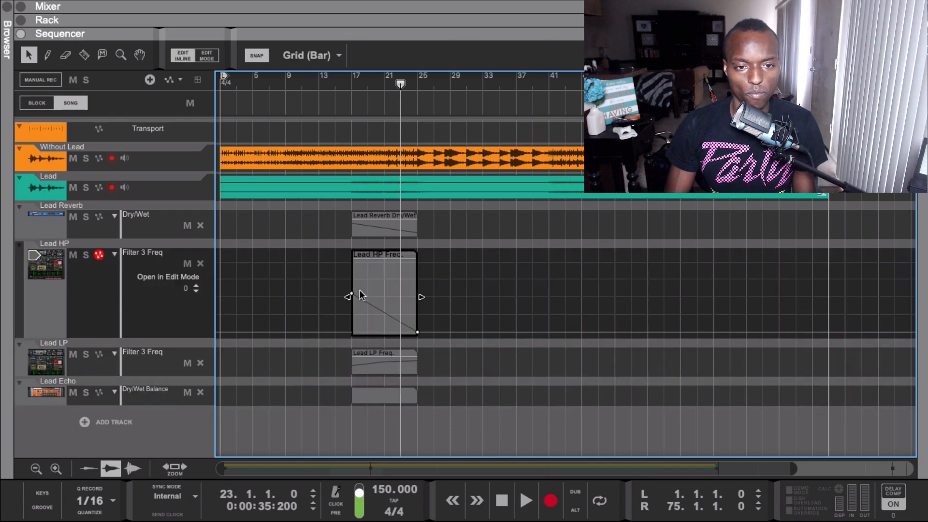
left_click(388, 232)
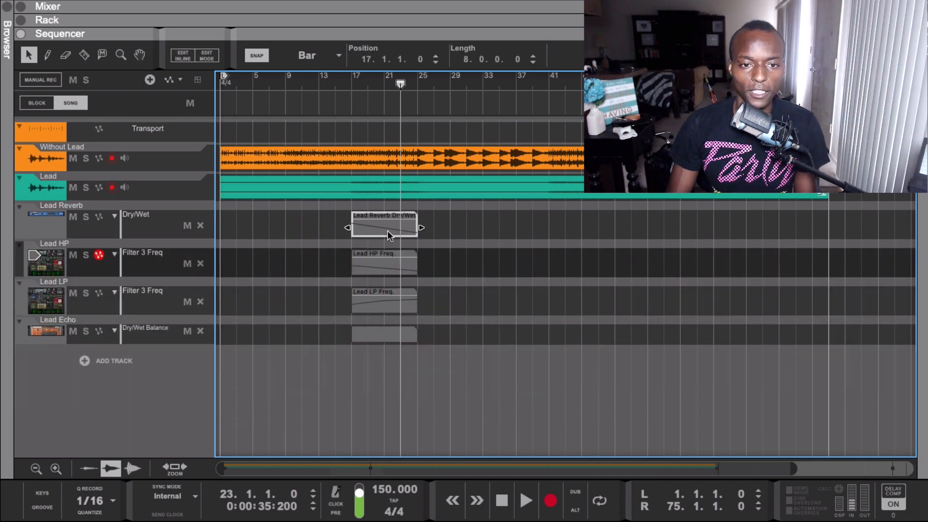
left_click(400, 282)
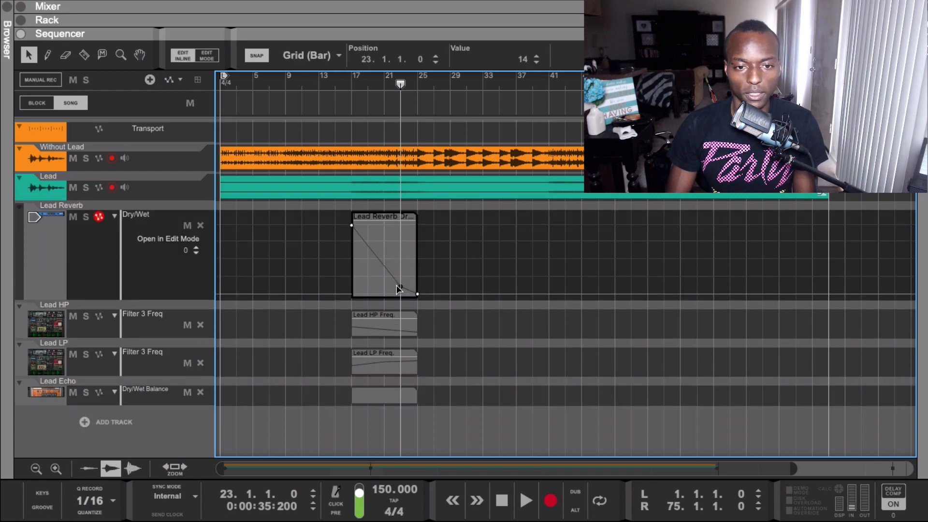
Raise the Lead track's volume slightly in the rack during playback from bar 17, and return the sequencer to full height
key("space")
left_click(355, 81)
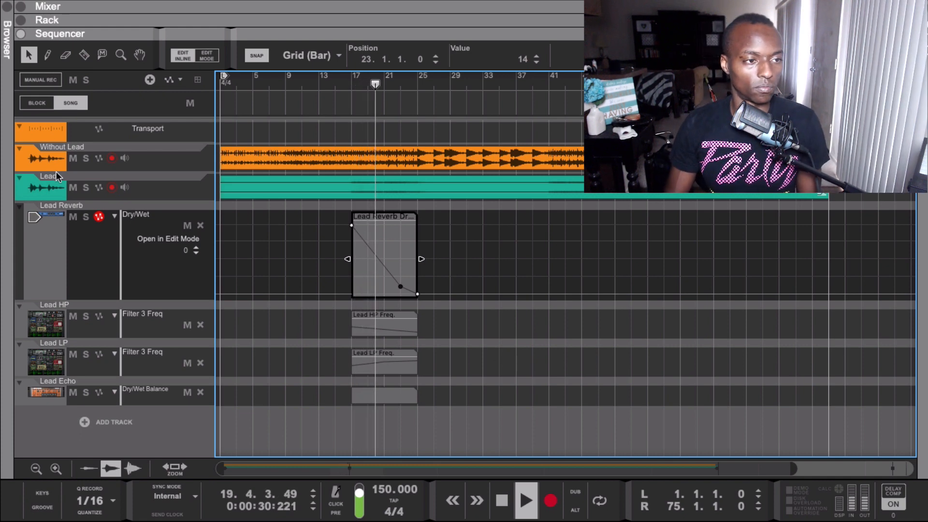
left_click(45, 182)
left_click(20, 20)
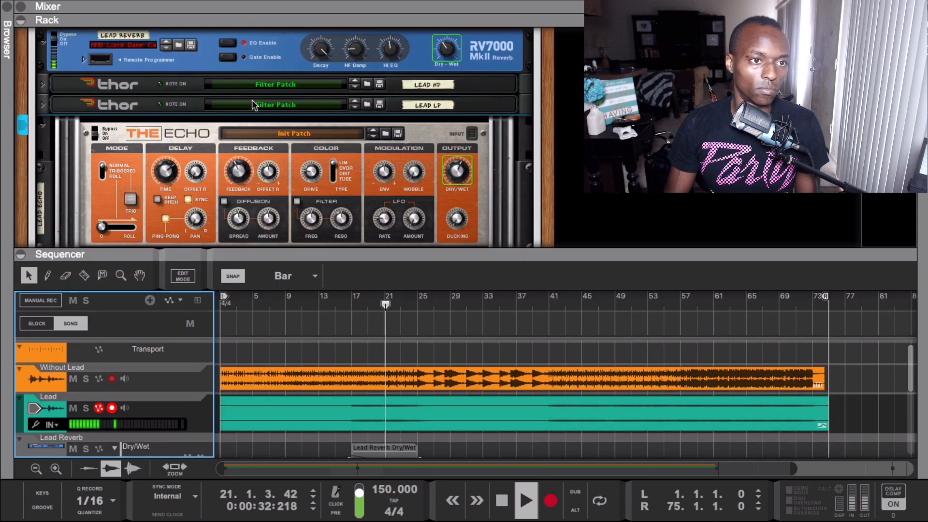
scroll(295, 135, "up", 5)
mouse_move(264, 135)
left_mouse_down()
mouse_move(253, 135)
mouse_move(272, 138)
left_mouse_up()
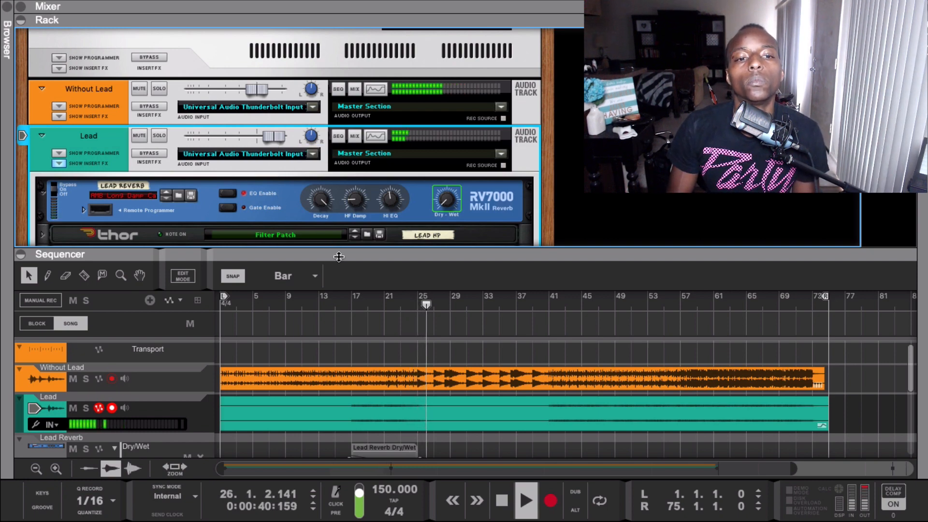
left_click_drag(336, 255, 353, 46)
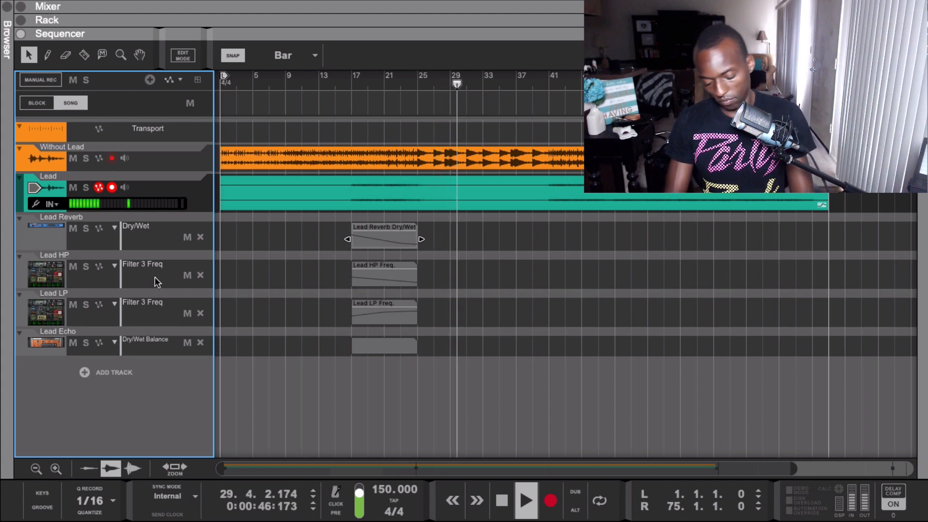
key("space")
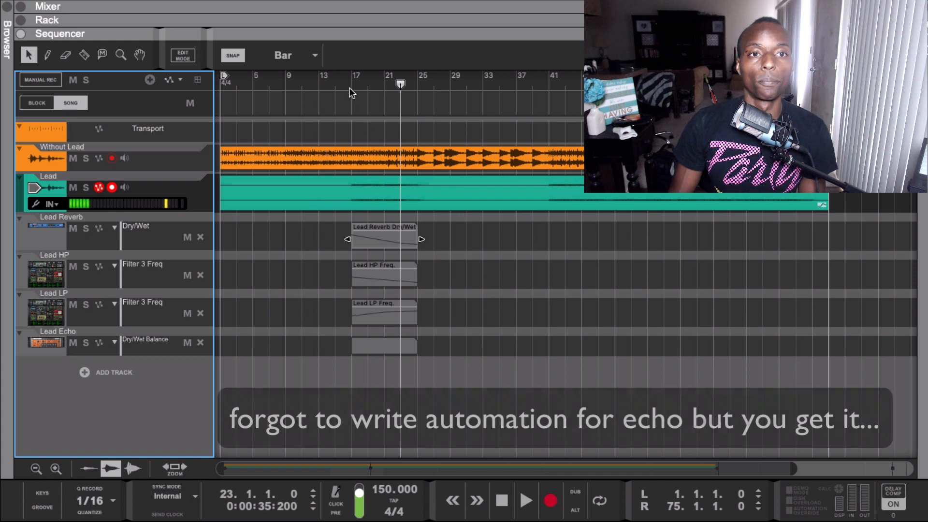
Audition the automated Lead movement from bar 17 through the transition at bar 25
left_click(352, 99)
left_click(85, 187)
key("space")
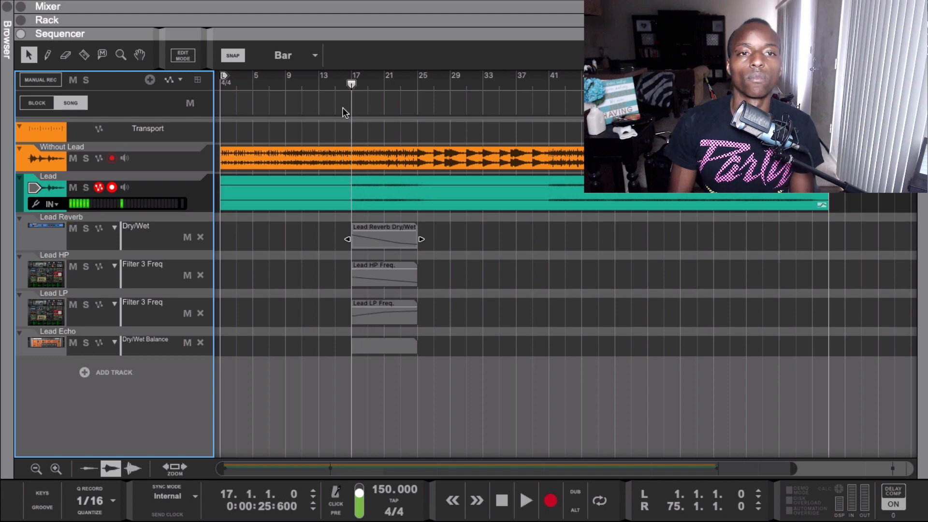
key("space")
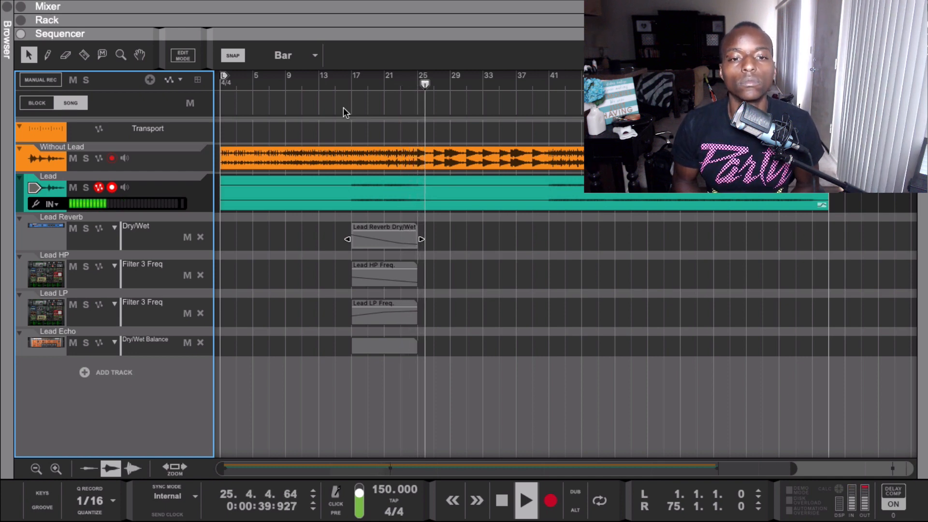
key("space")
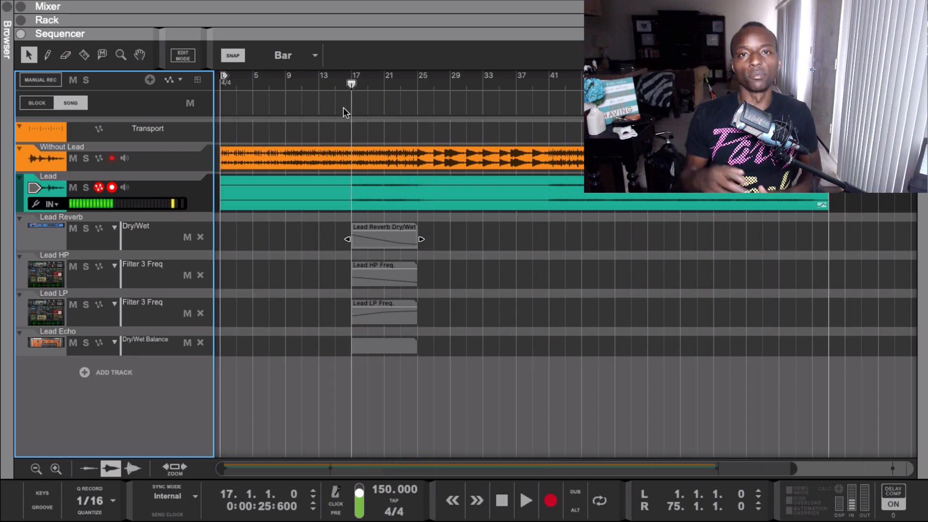